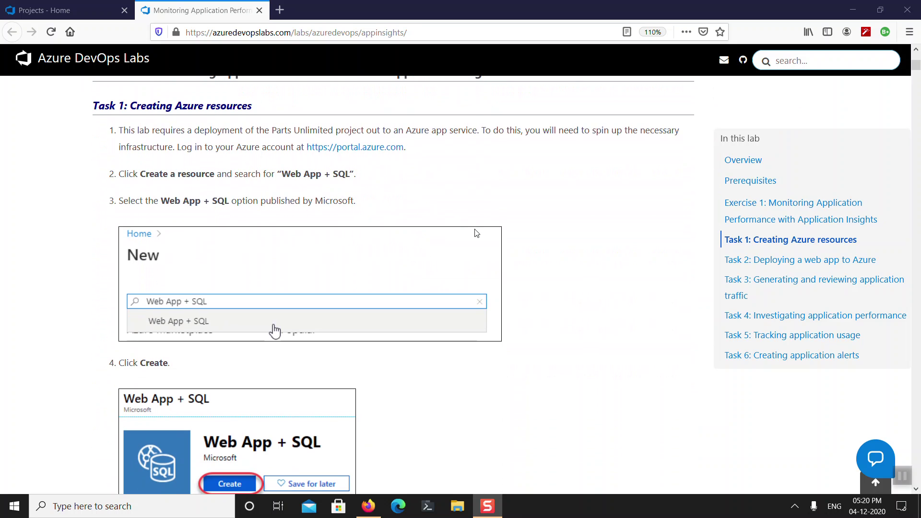
Read Task 1 of the Application Insights lab, then go to the Projects - Home tab.
scroll(479, 230, "down", 10)
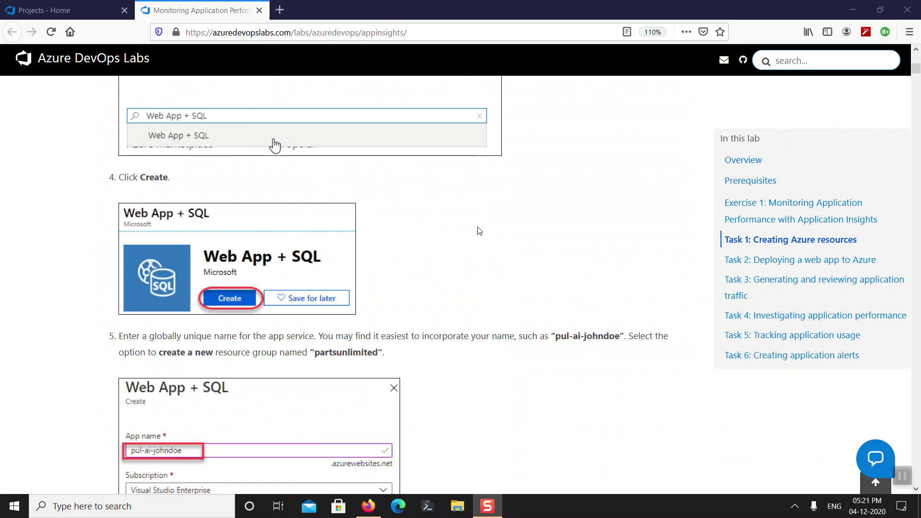
scroll(480, 231, "down", 5)
scroll(480, 226, "up", 3)
left_click(64, 6)
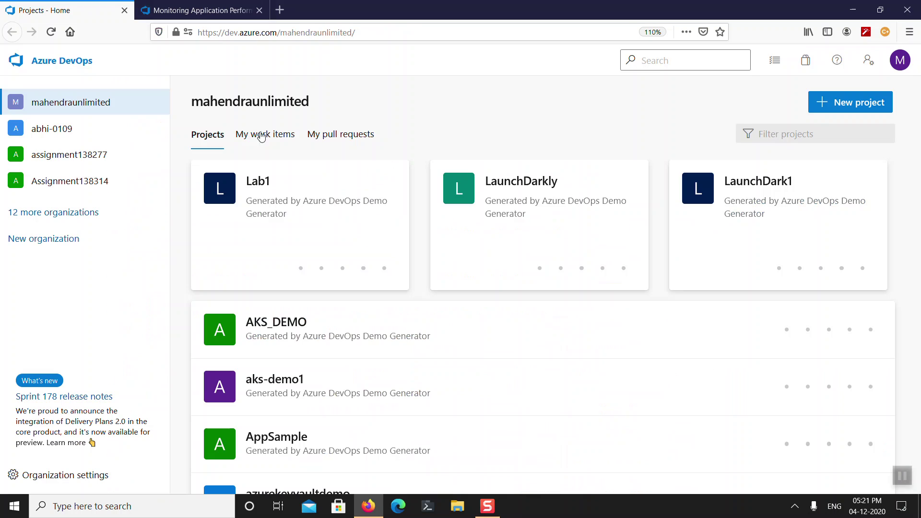
Load portal.azure.com in a new browser tab.
left_click(282, 11)
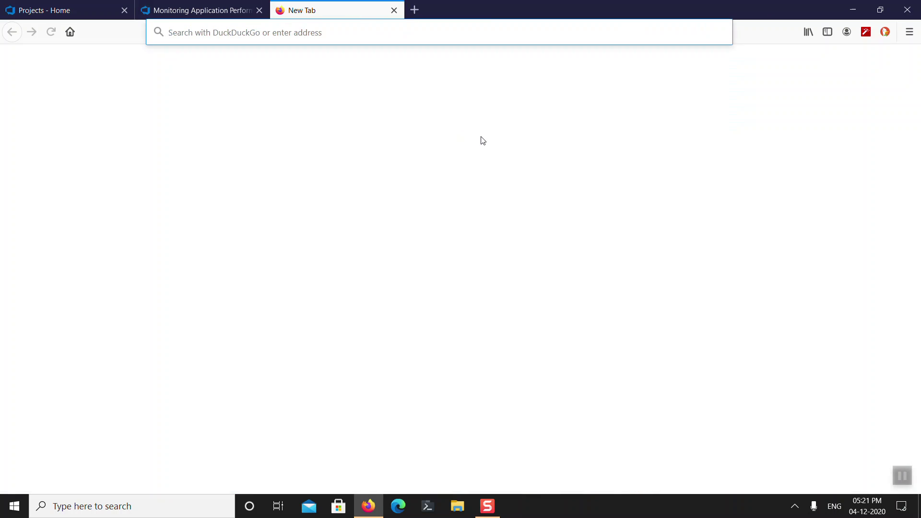
type("prt")
key("BackSpace")
key("BackSpace")
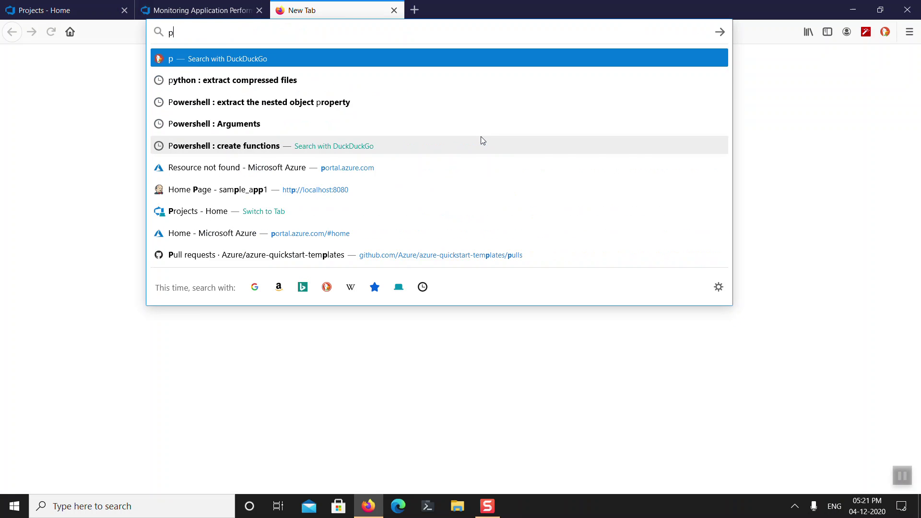
type("ortal.azure.com/")
key("Return")
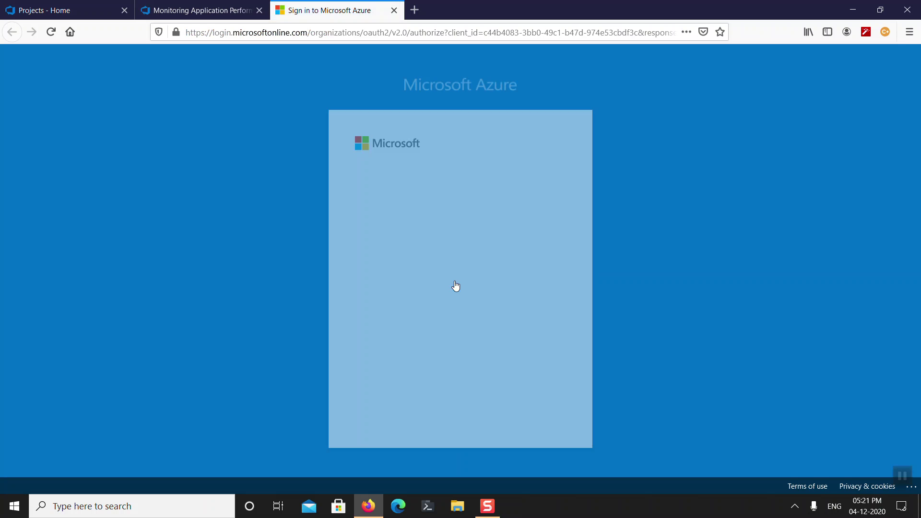
Sign in with the chosen account and its password.
left_click(437, 234)
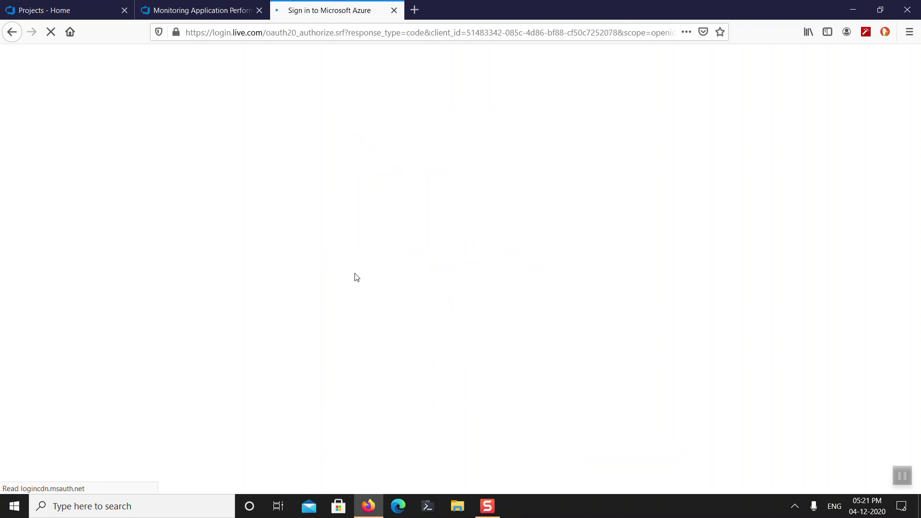
type("***")
key("ctrl+a")
type("****")
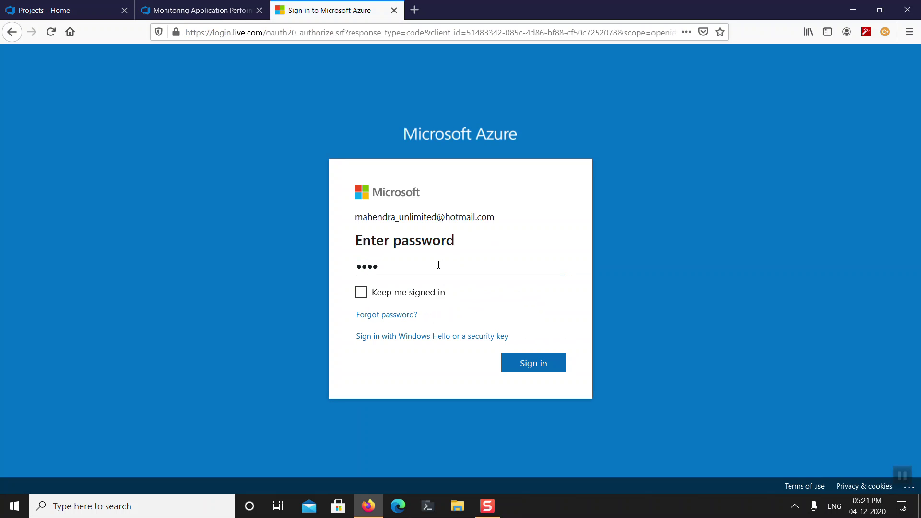
type("********")
key("Return")
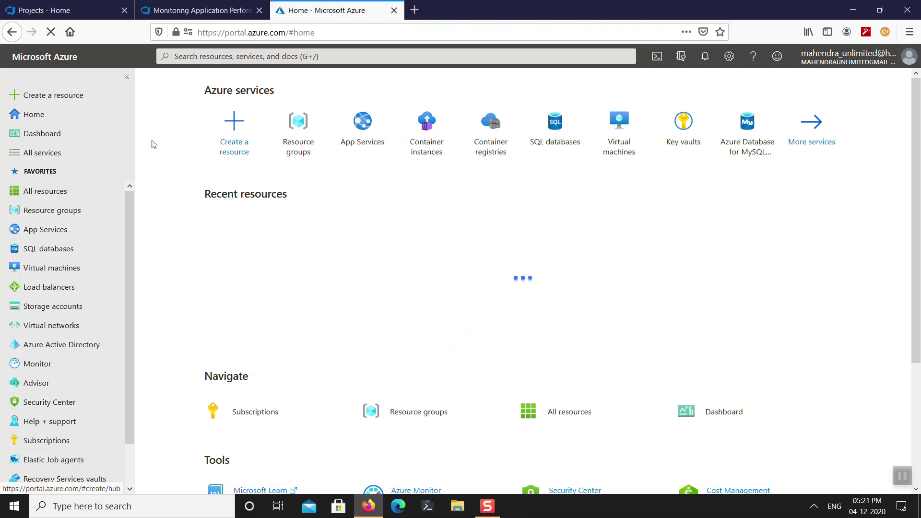
Search the Marketplace for 'Web + SQL', checking the lab instructions along the way.
left_click(80, 97)
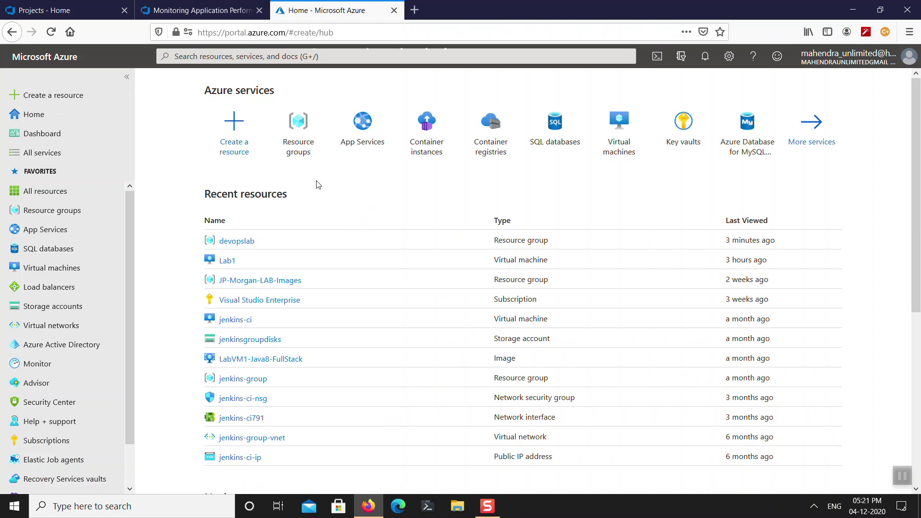
type("W")
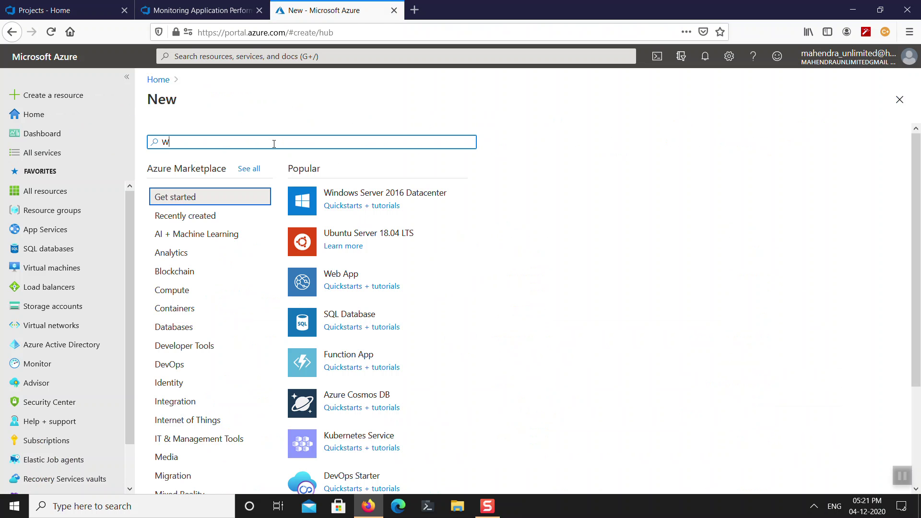
type("eb + SQL")
key("Return")
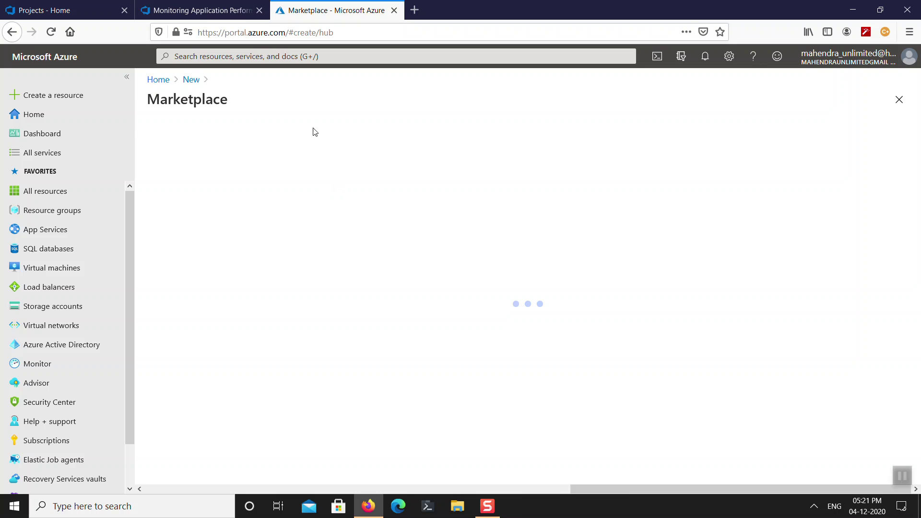
left_click(204, 11)
scroll(307, 217, "up", 8)
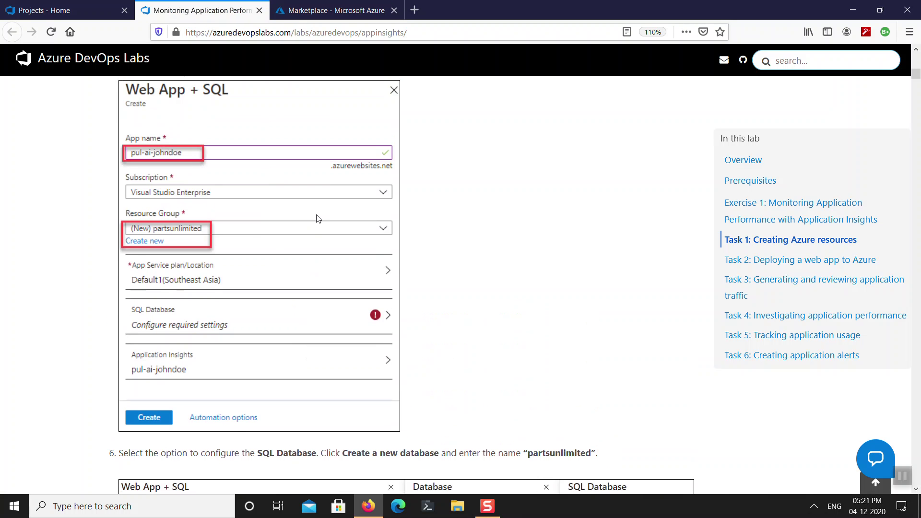
left_click(337, 11)
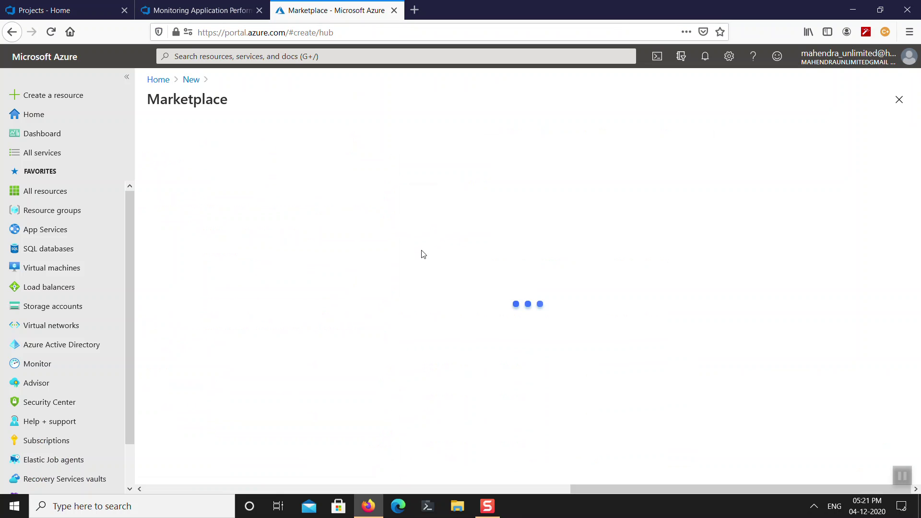
From the New resource page, pick the Web App + SQL suggestion to open its creation form.
left_click(191, 81)
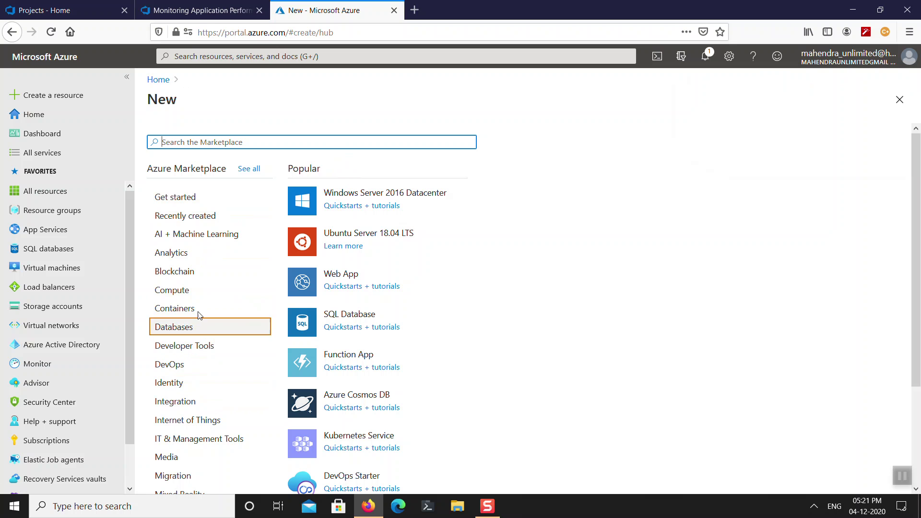
type("Web App SQL")
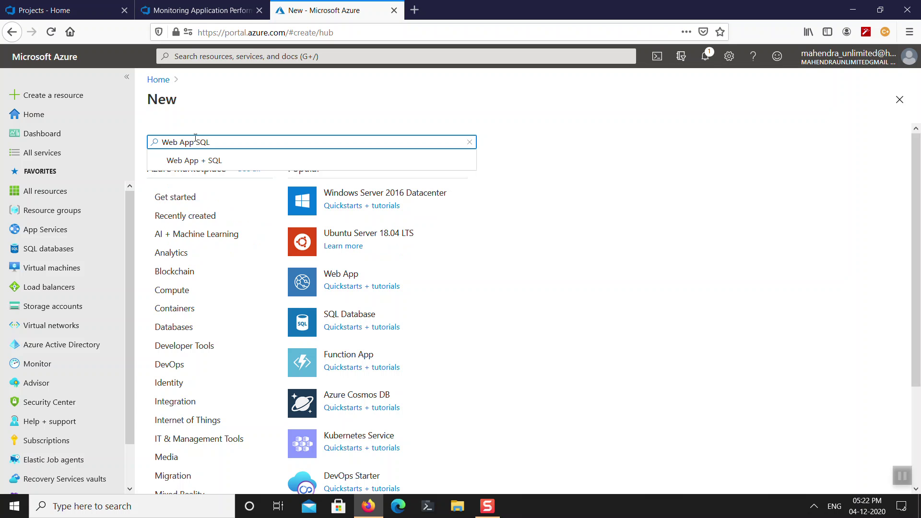
key("Down")
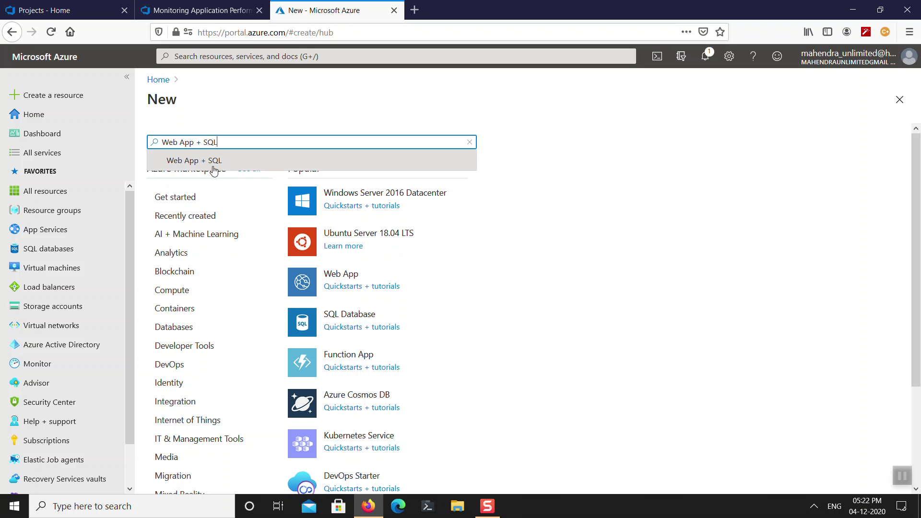
left_click(214, 160)
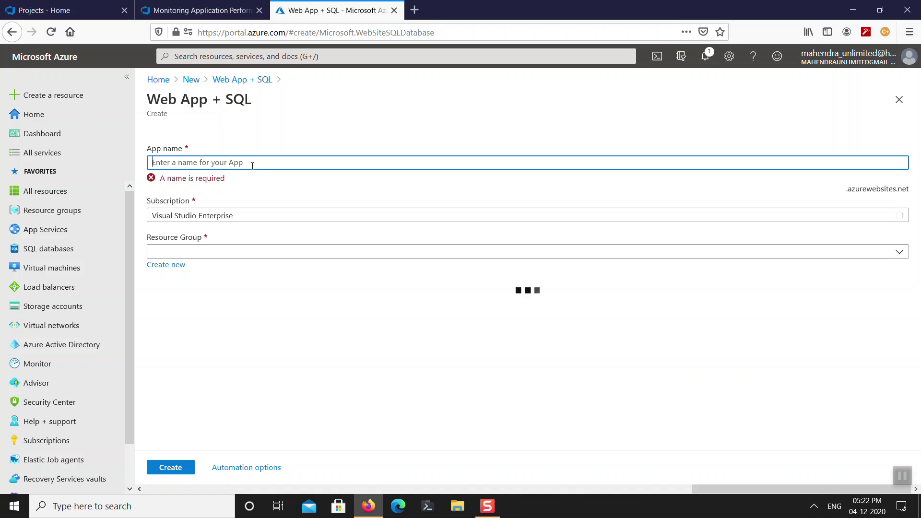
Enter app name monitorapp101, keep the Visual Studio Enterprise subscription, and open the App Service plan choices.
type("monitorapp101")
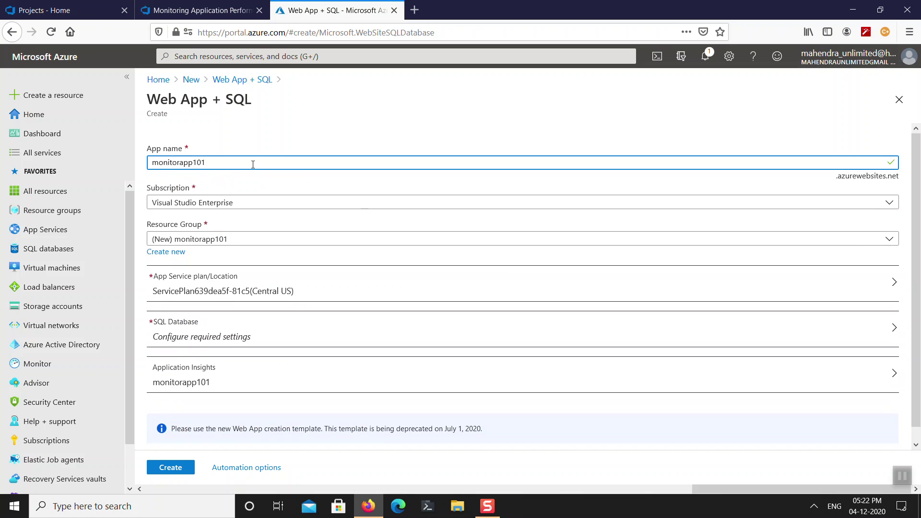
left_click(200, 201)
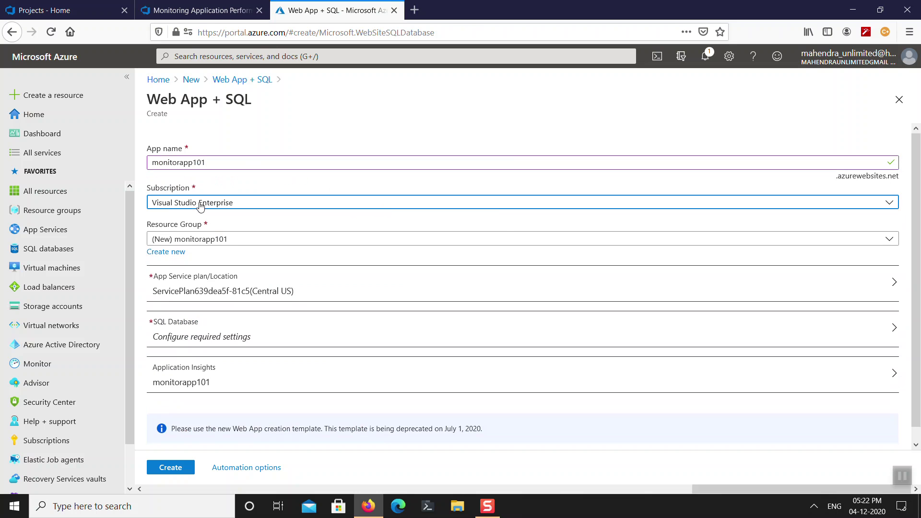
left_click(199, 204)
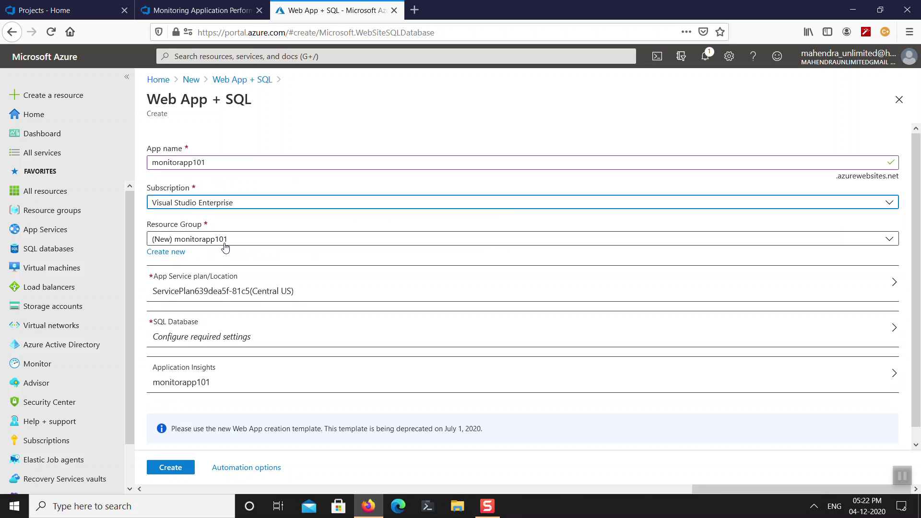
left_click(240, 294)
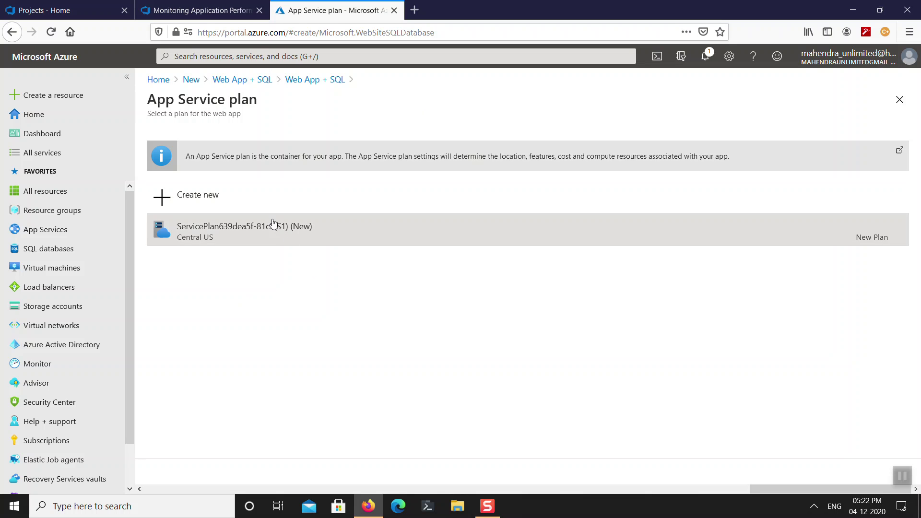
Create a new App Service plan, plan1, located in Southeast Asia with S1 Standard pricing.
left_click(259, 232)
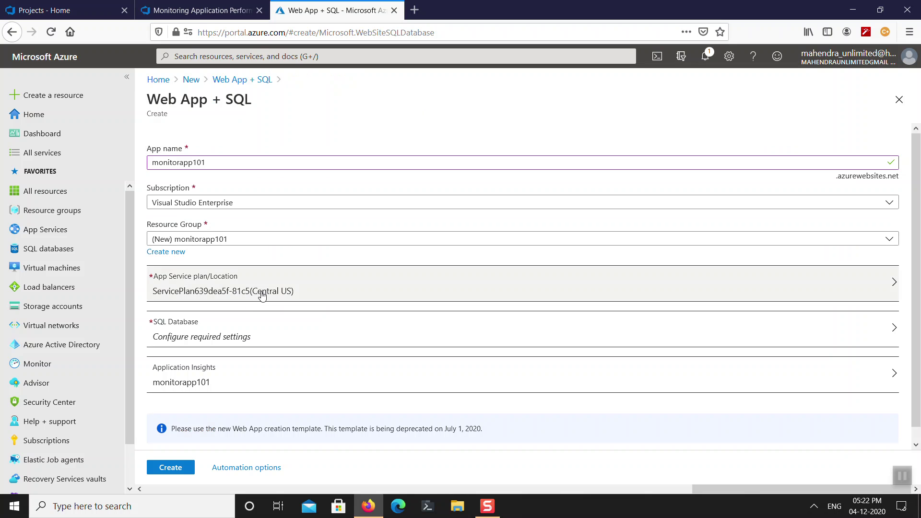
left_click(261, 294)
left_click(210, 205)
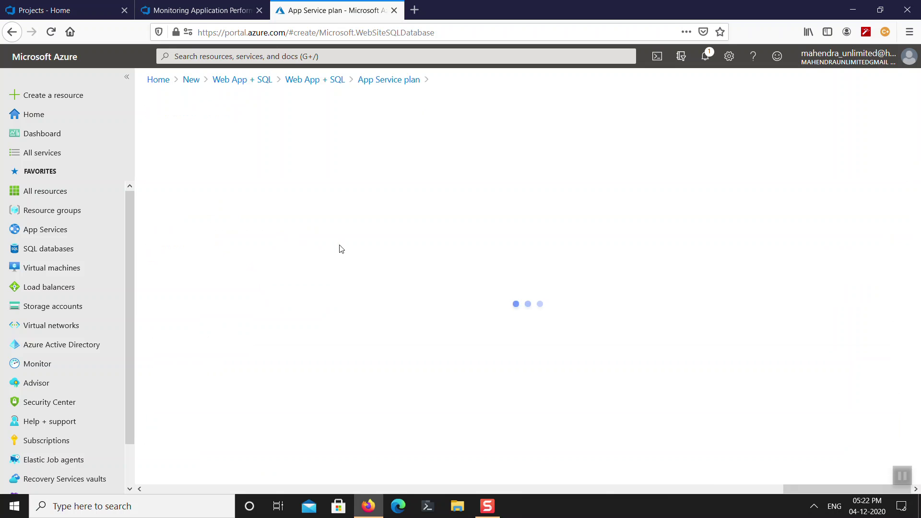
left_click(229, 189)
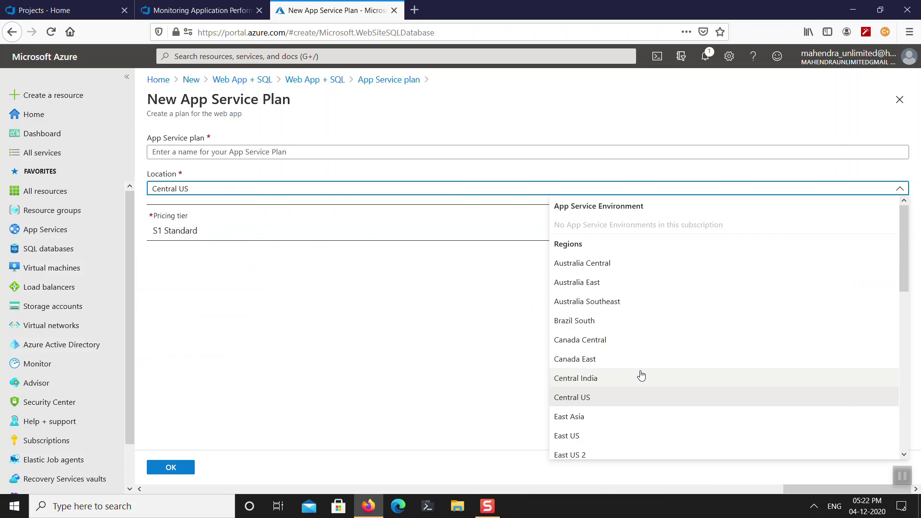
scroll(651, 327, "down", 3)
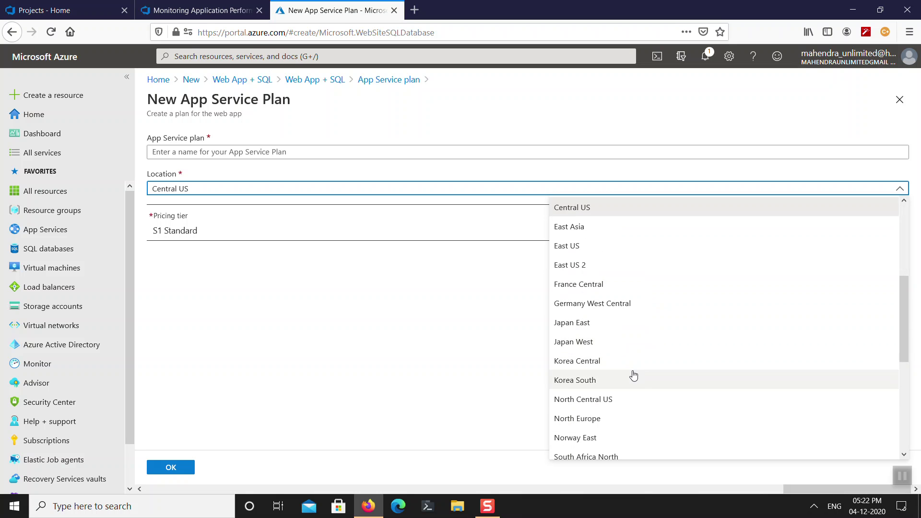
scroll(624, 374, "down", 3)
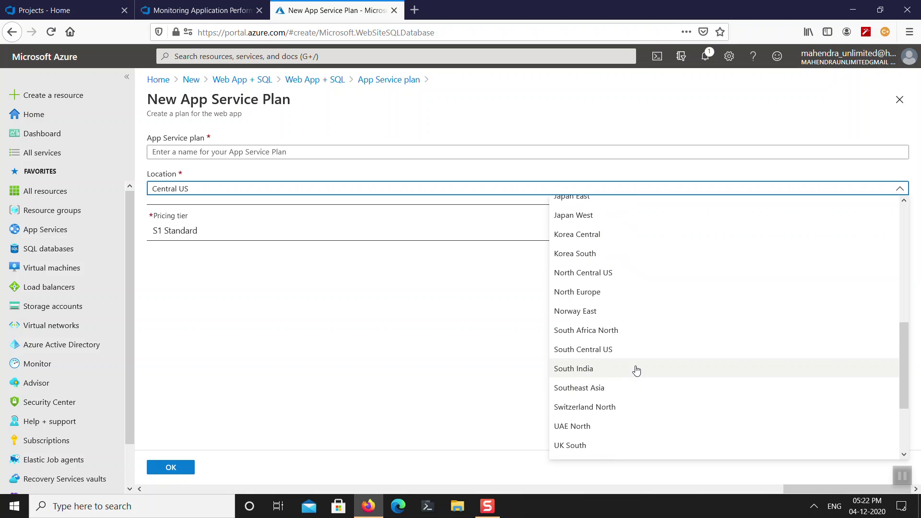
left_click(618, 386)
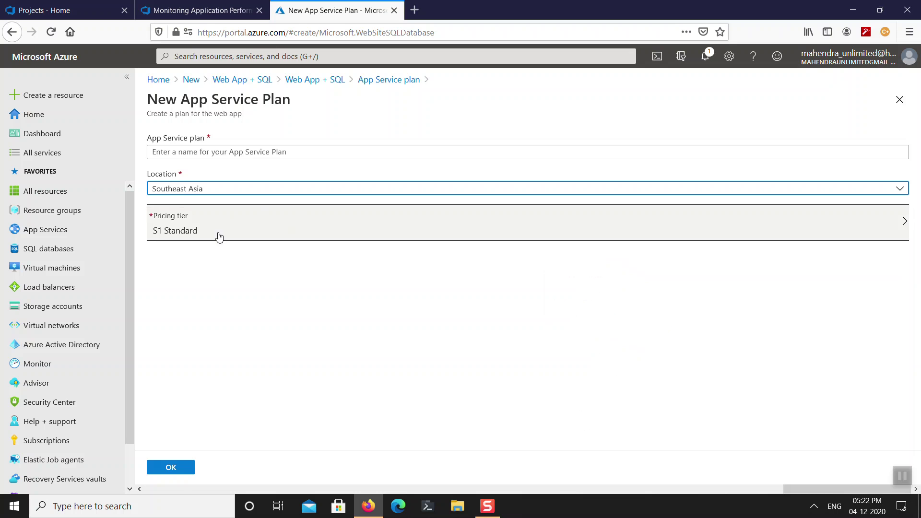
left_click(180, 468)
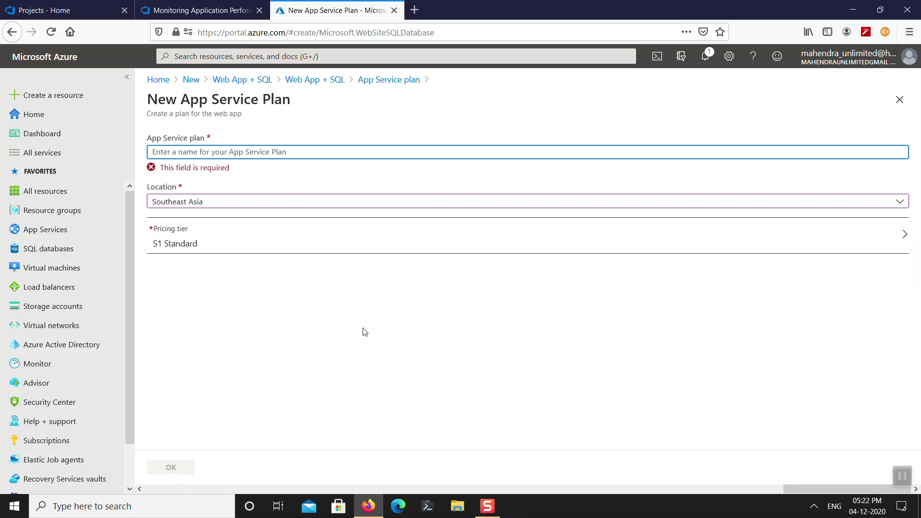
type("p")
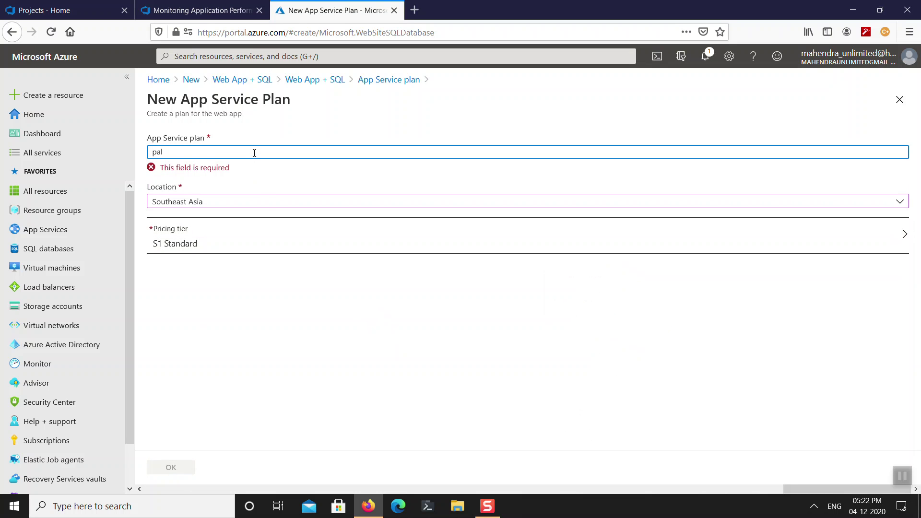
type("al")
key("BackSpace")
key("BackSpace")
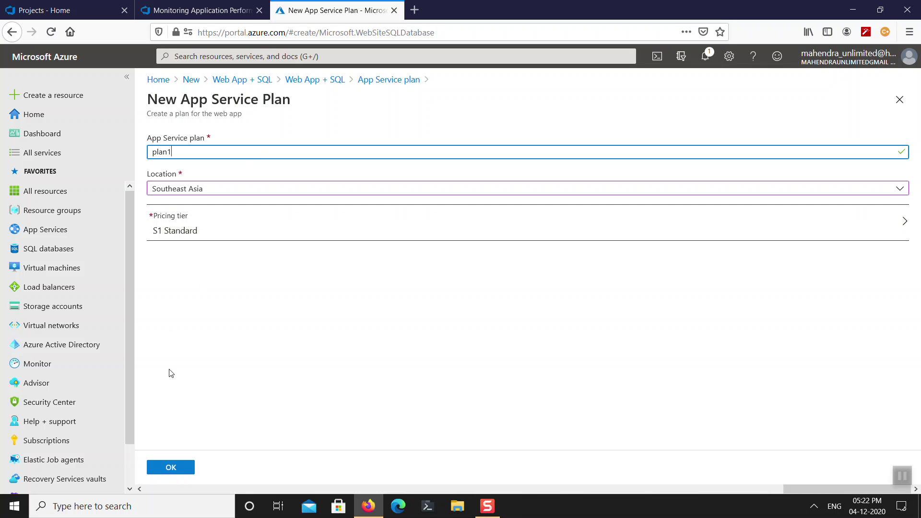
left_click(187, 470)
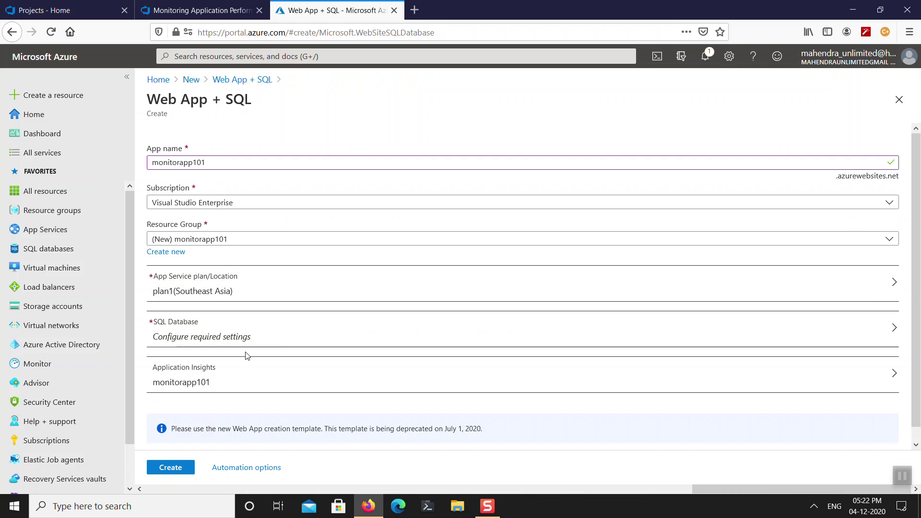
Create a new SQL database named sql101 and open its target server choices.
scroll(228, 384, "down", 1)
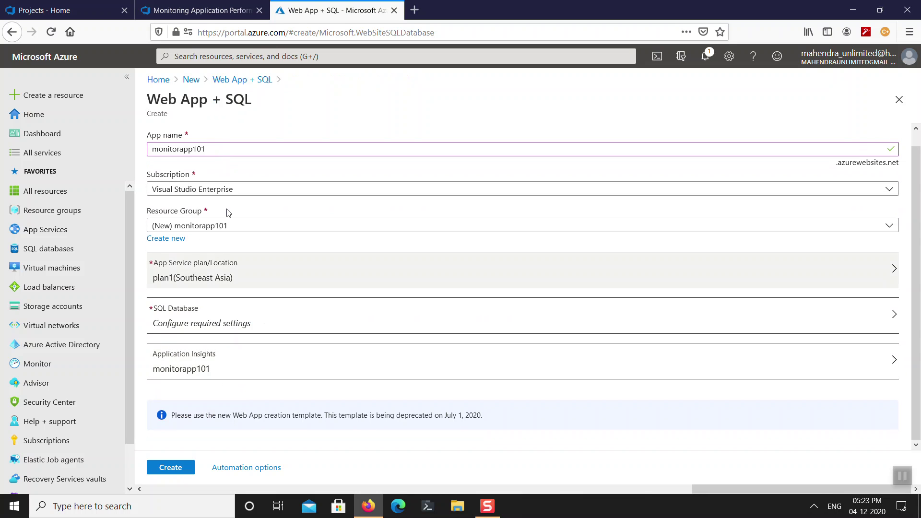
left_click(247, 324)
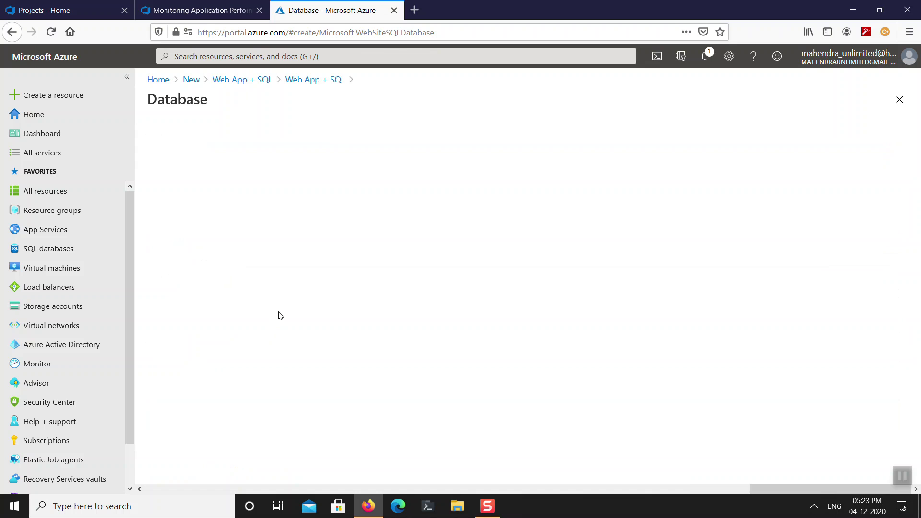
left_click(218, 155)
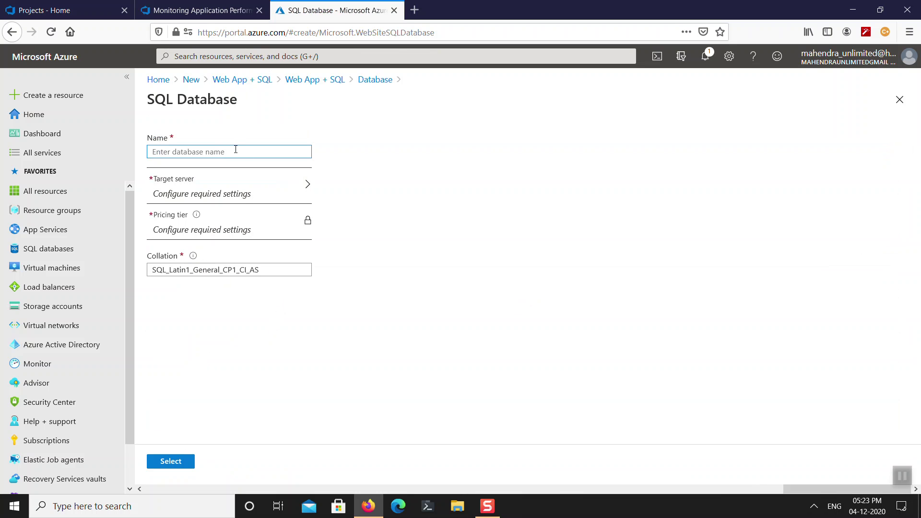
type("sql101")
key("Tab")
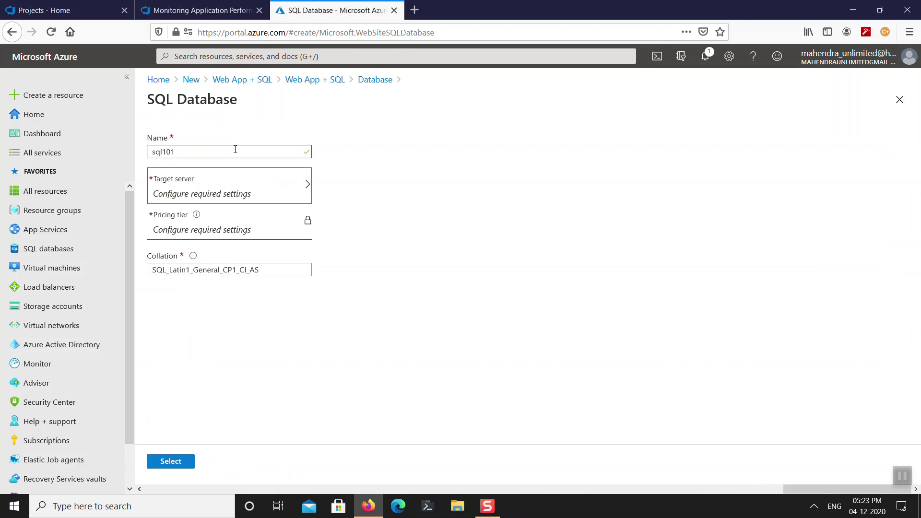
left_click(232, 199)
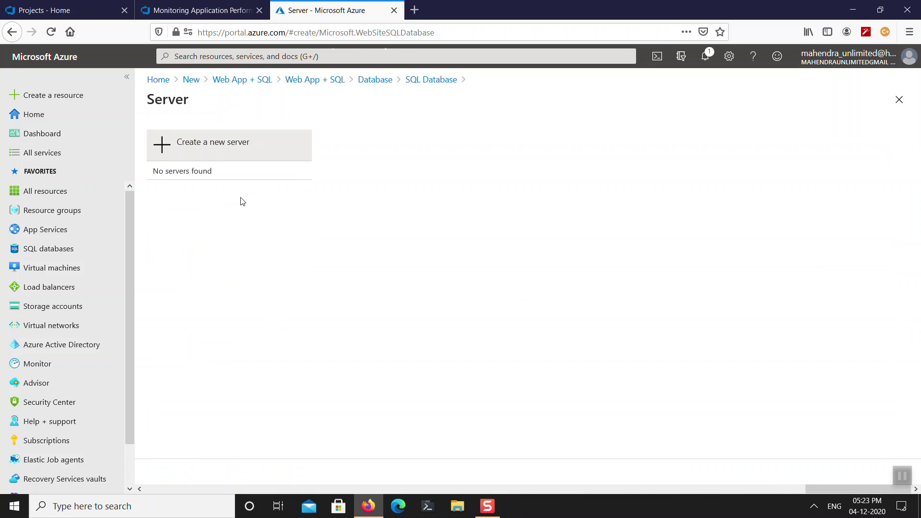
Define new server sqlsvr101 with a server admin login and password.
left_click(216, 146)
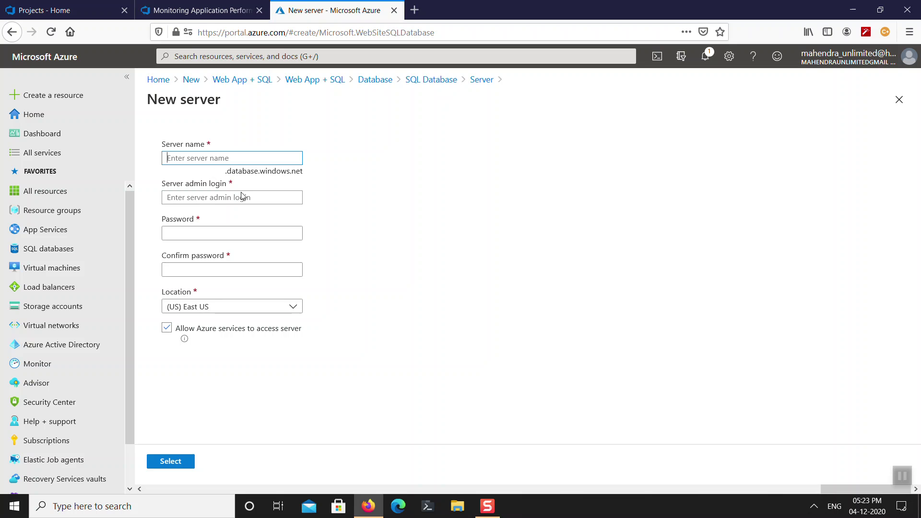
type("s")
key("BackSpace")
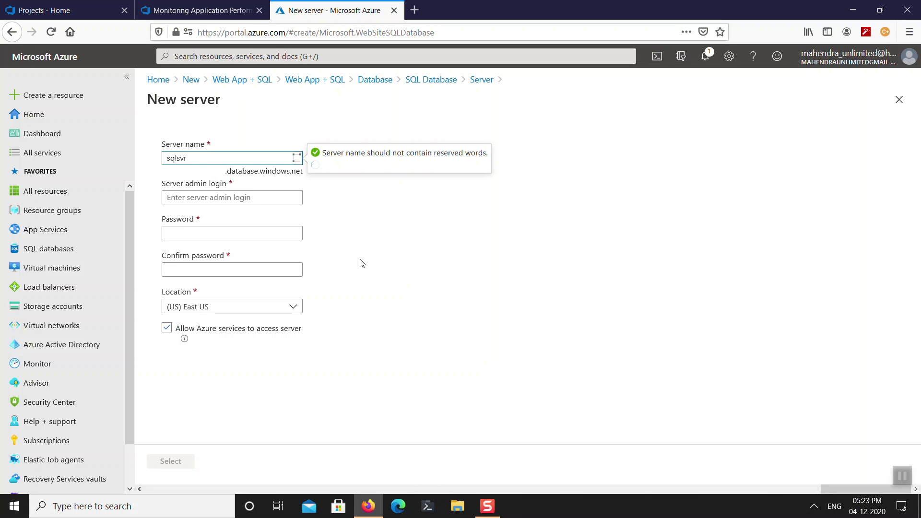
key("Tab")
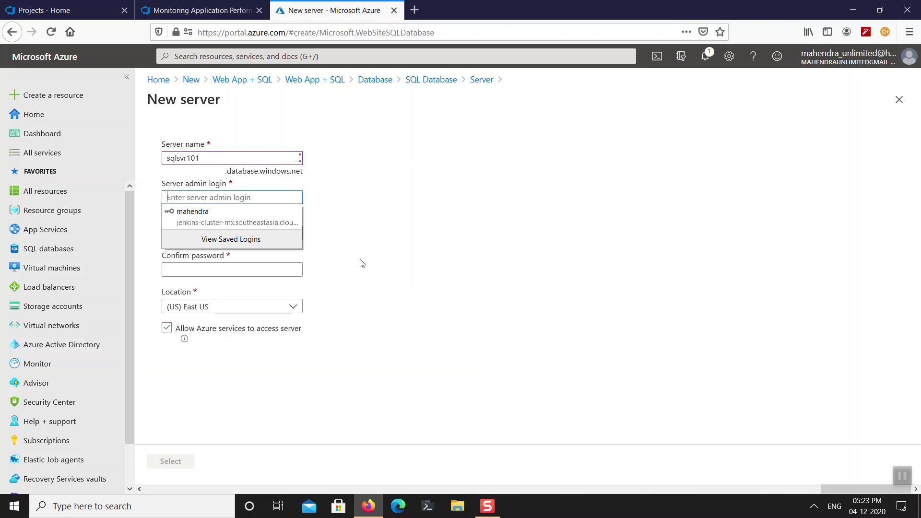
type("mahendra")
key("Tab")
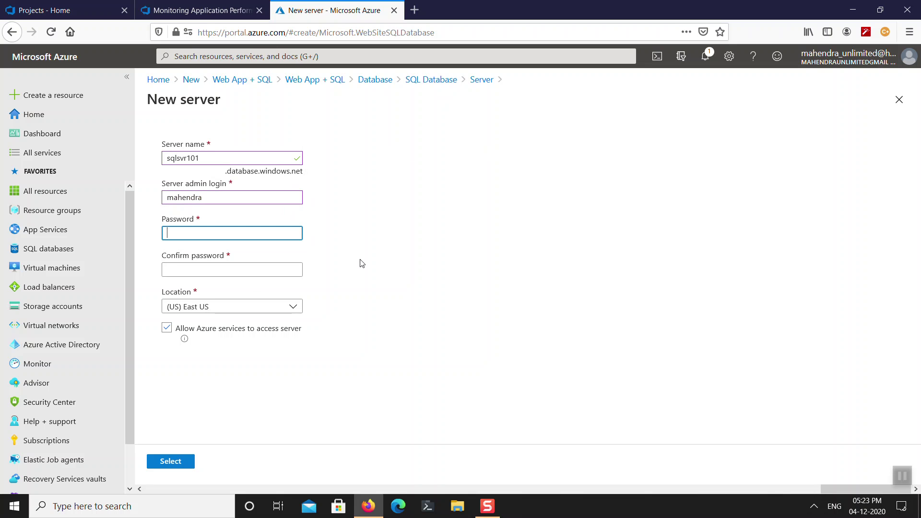
type("********")
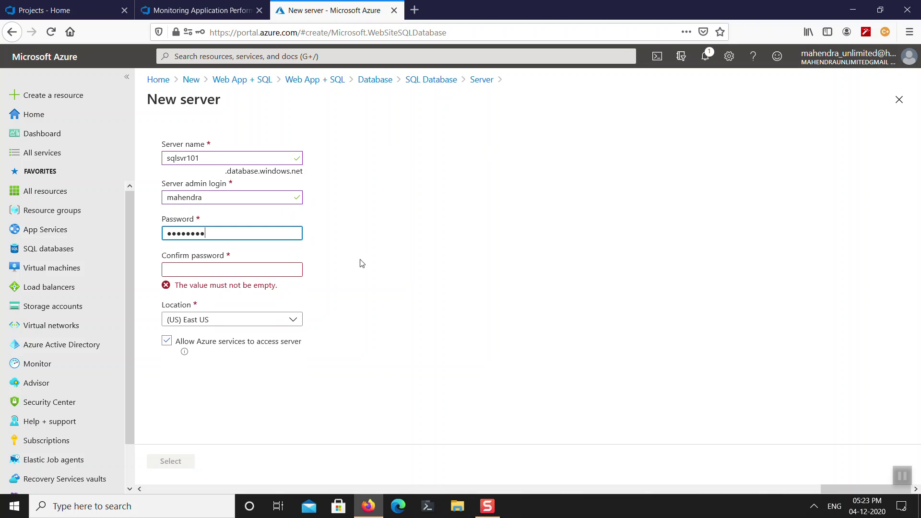
type("*")
key("ctrl+a")
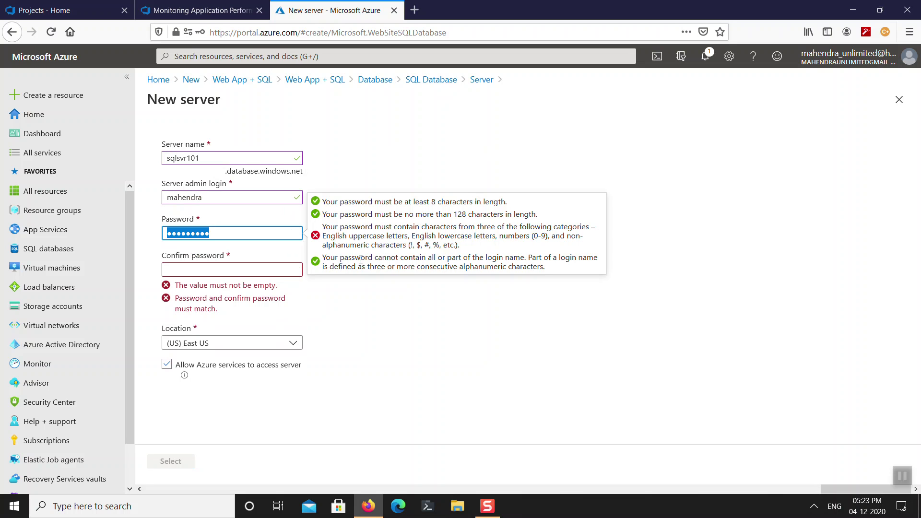
type("*************")
key("Tab")
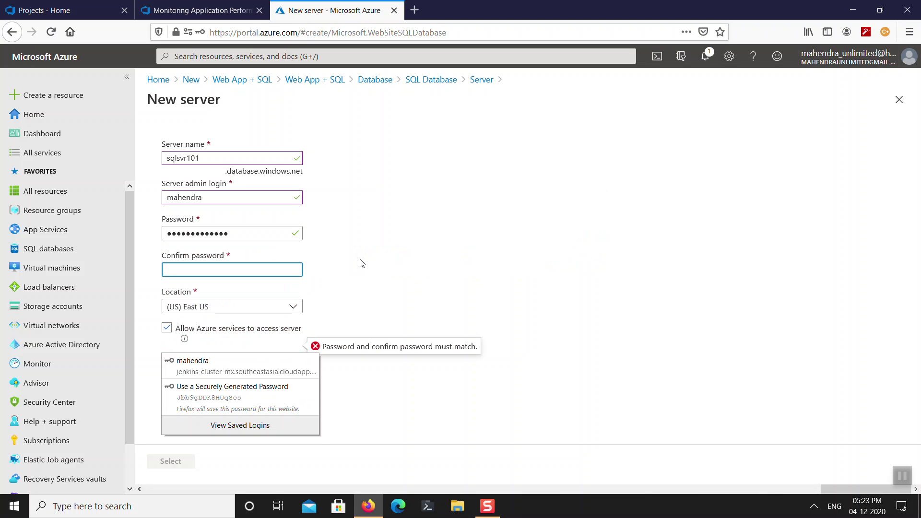
type("***")
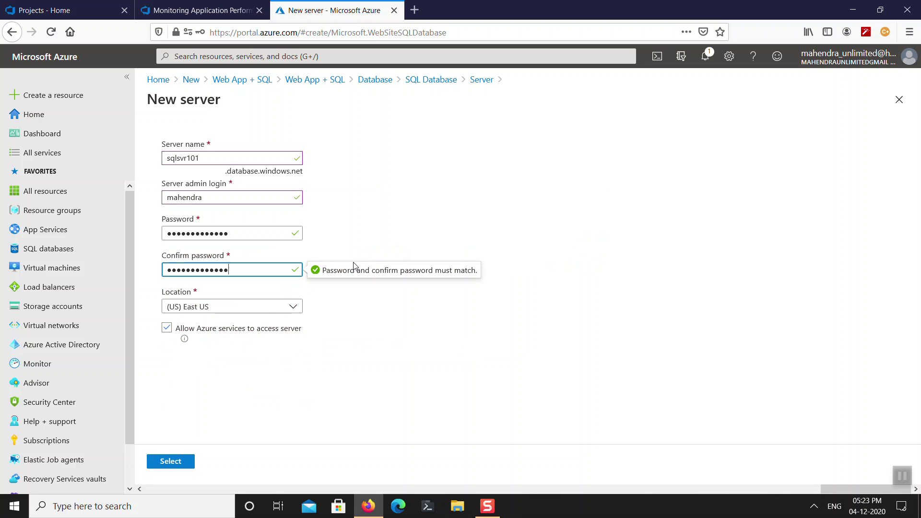
Place the server in Southeast Asia and confirm both the server and the sql101 database.
left_click(270, 305)
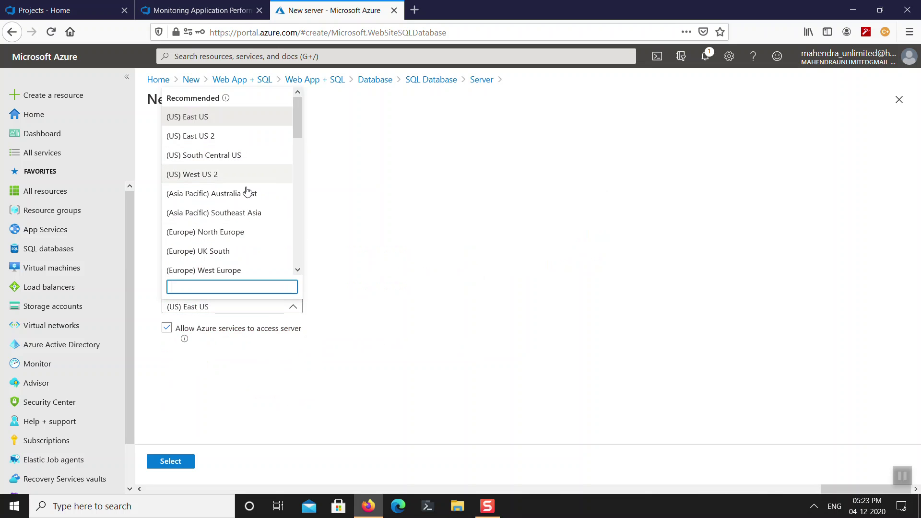
left_click(244, 213)
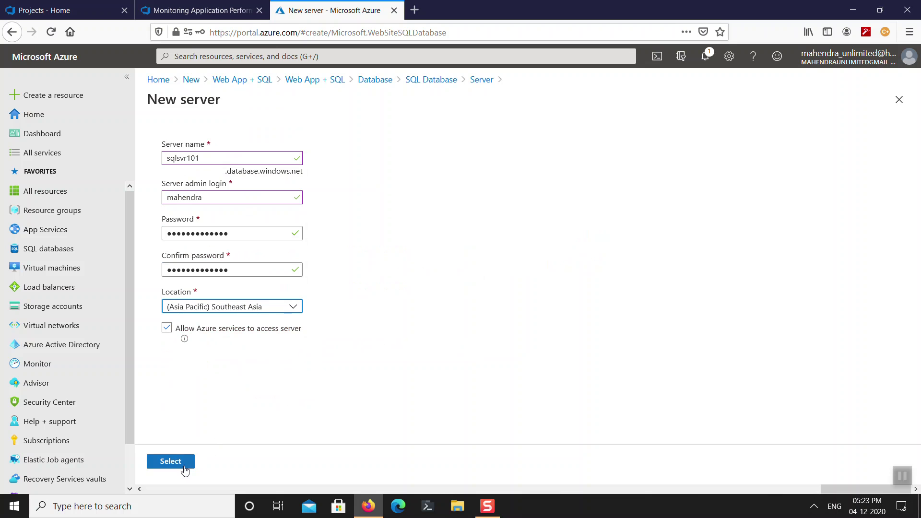
left_click(185, 471)
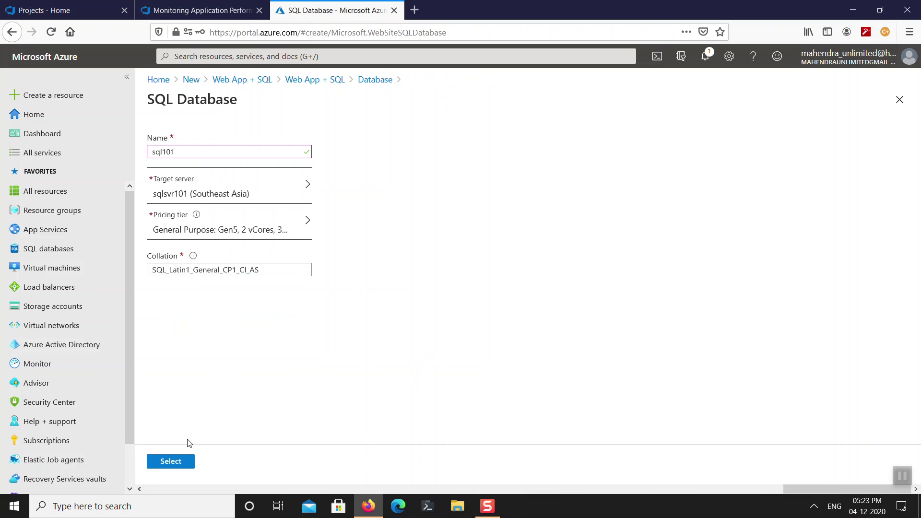
left_click(186, 462)
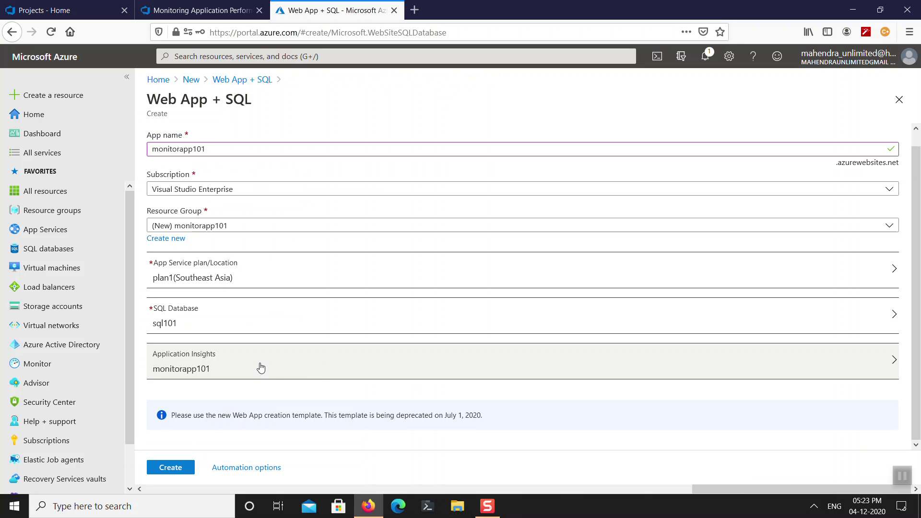
Create the monitorapp101 resources, refresh the deployment's status, then return to the lab tab.
left_click(183, 467)
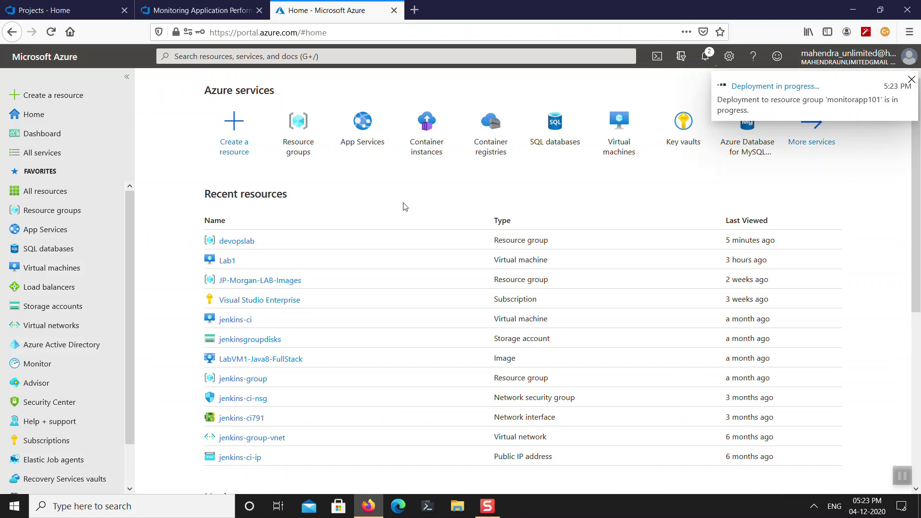
left_click(768, 86)
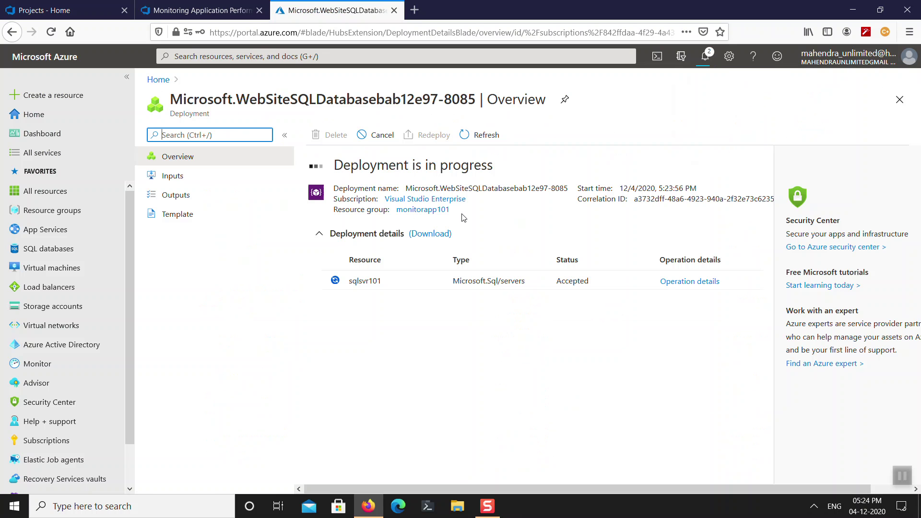
left_click(484, 135)
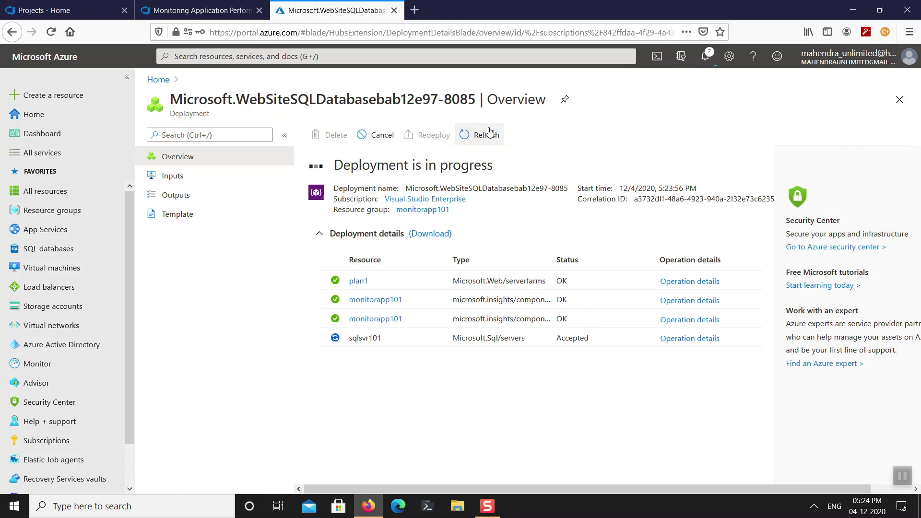
left_click(201, 10)
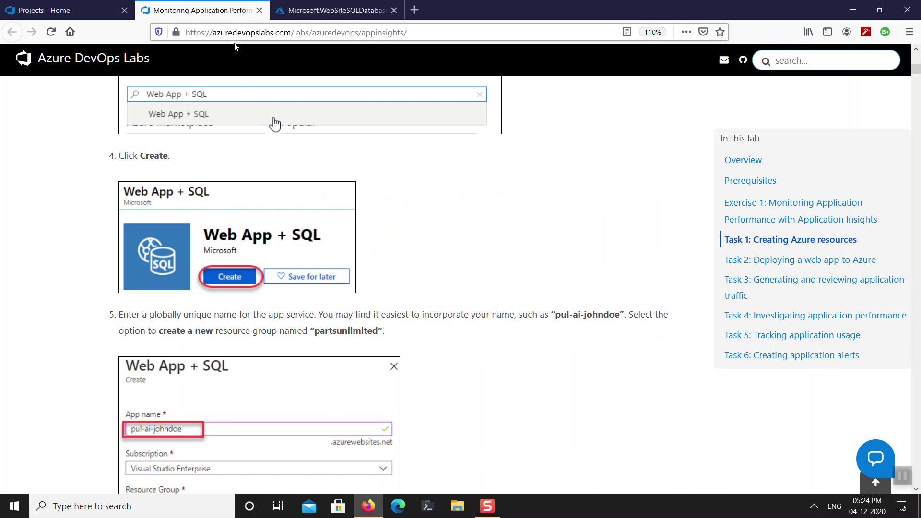
Read the lab down to Task 2, then return to the Projects - Home tab listing Lab1.
scroll(414, 264, "down", 10)
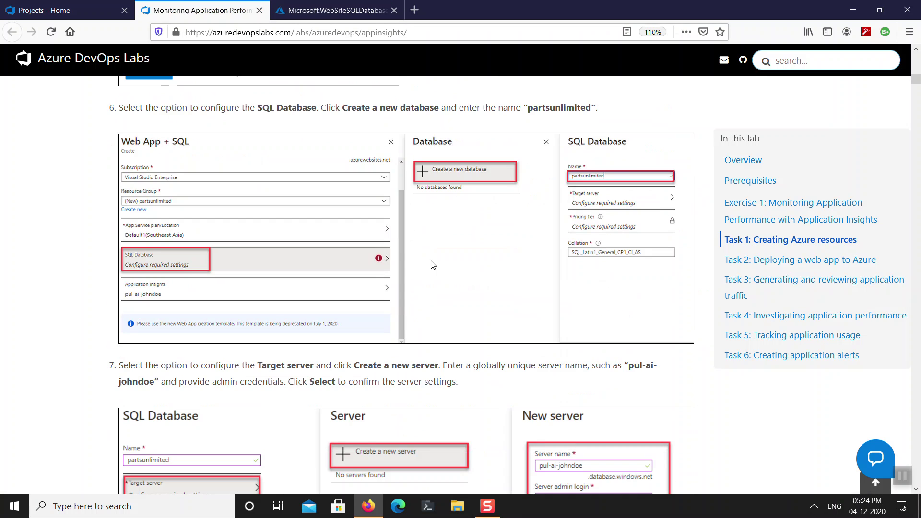
scroll(424, 291, "down", 10)
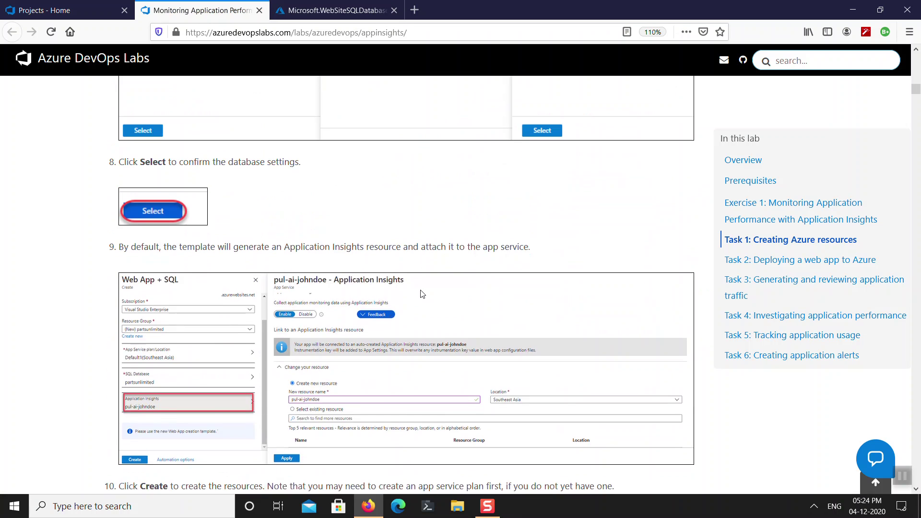
scroll(421, 294, "down", 2)
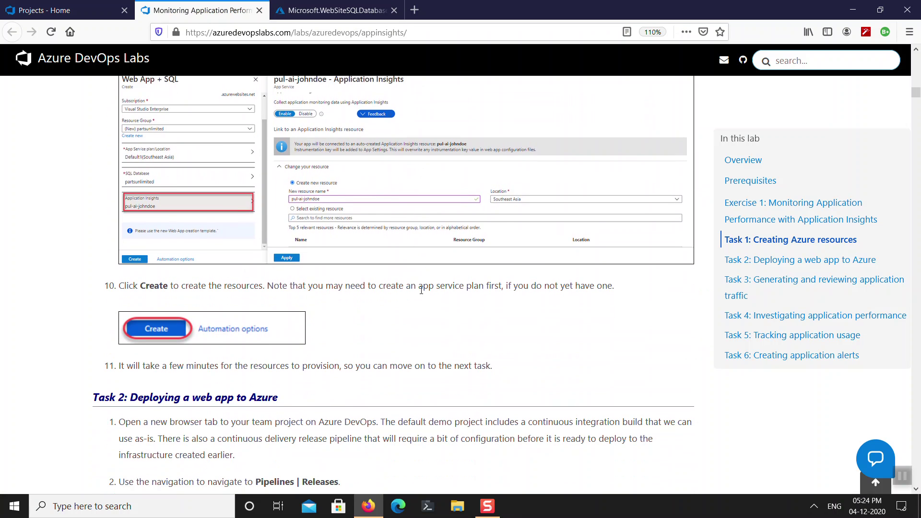
scroll(422, 310, "up", 2)
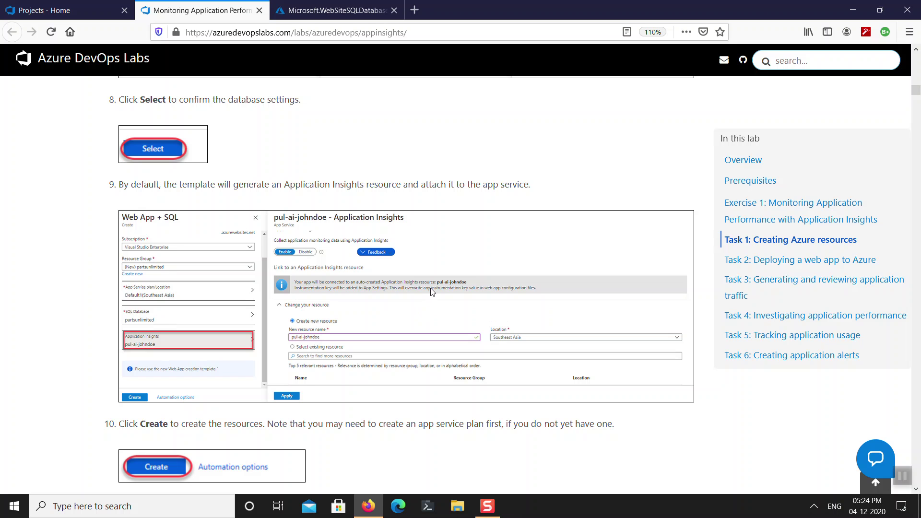
scroll(421, 305, "down", 6)
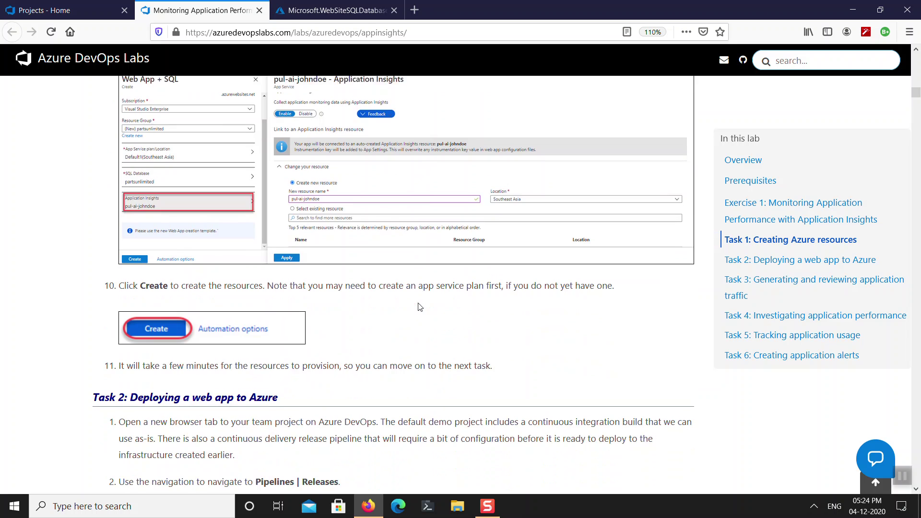
scroll(420, 307, "down", 1)
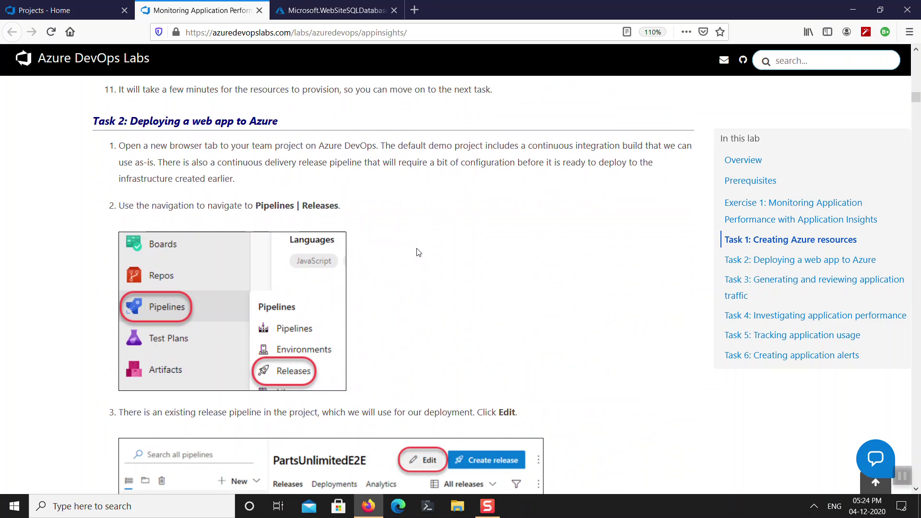
left_click(80, 6)
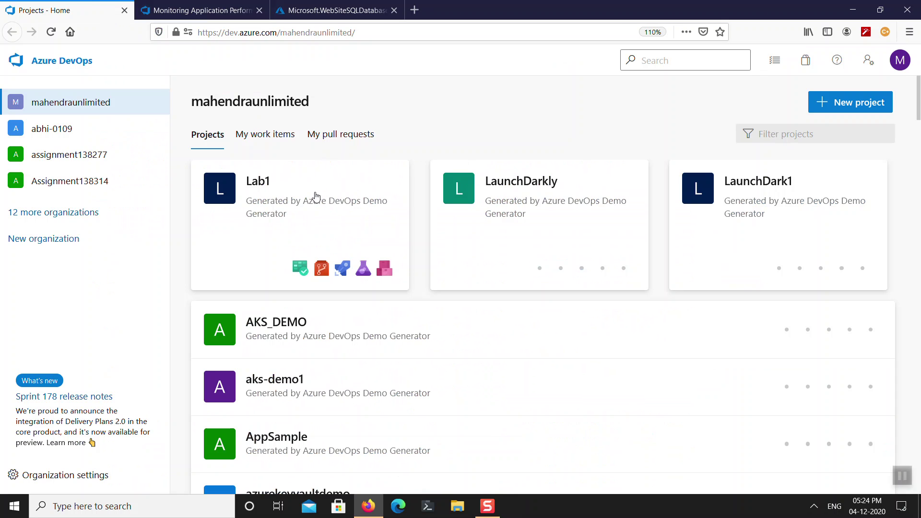
Open the Lab1 project, then search DuckDuckGo for 'azuredevops demo generator'.
left_click(288, 207)
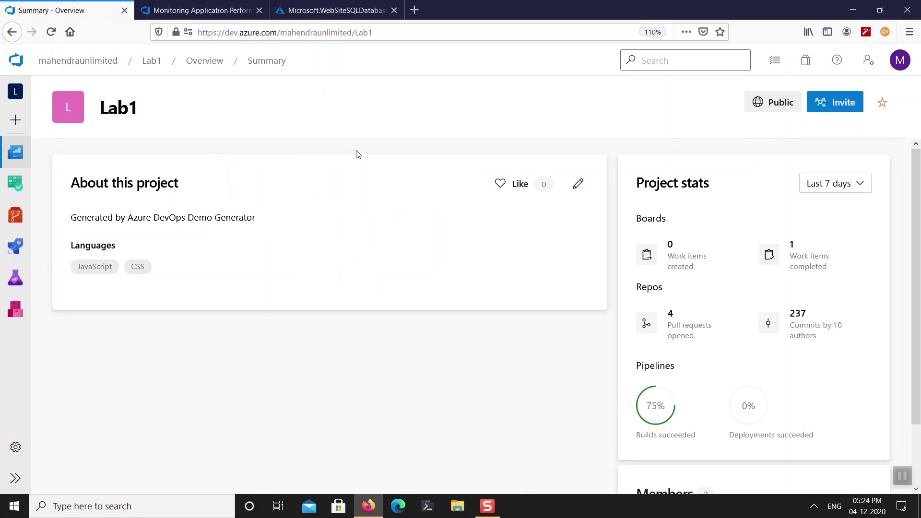
left_click(329, 32)
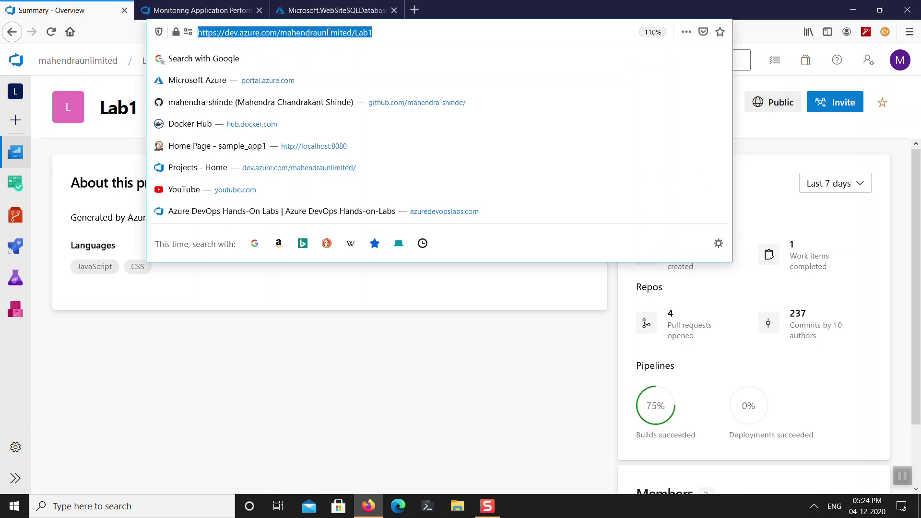
type("azuredev")
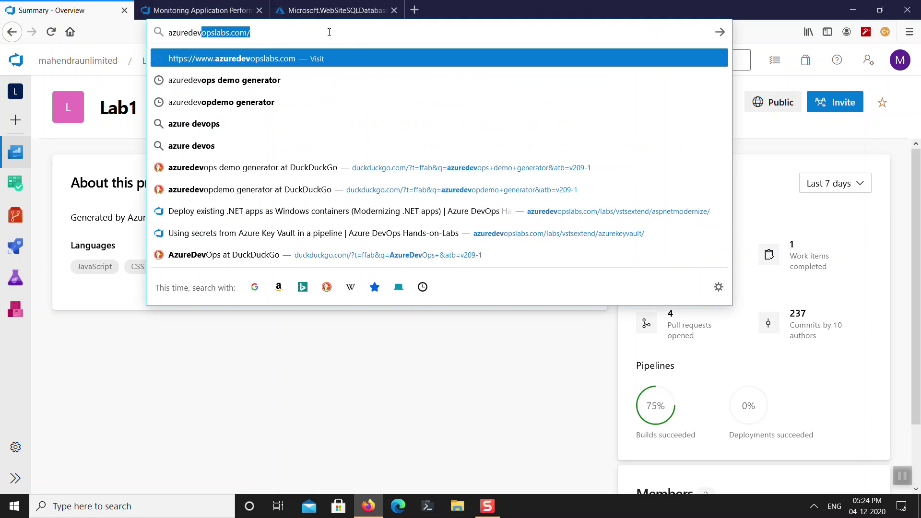
key("Down")
key("Return")
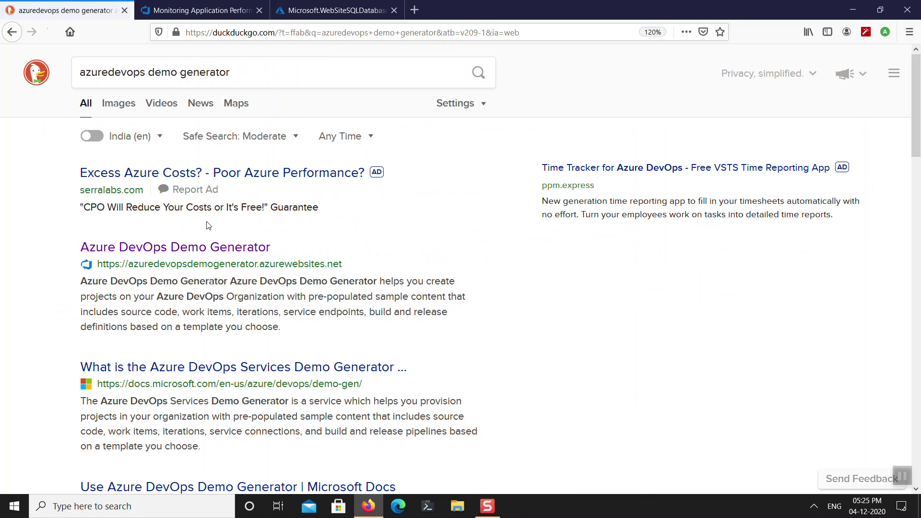
Open the Azure DevOps Demo Generator, sign in and choose the target organization.
left_click(214, 249)
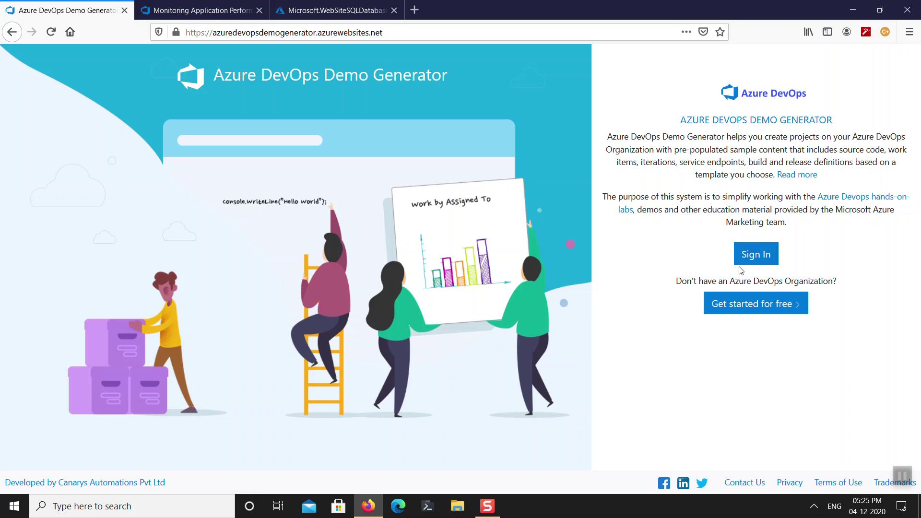
left_click(740, 264)
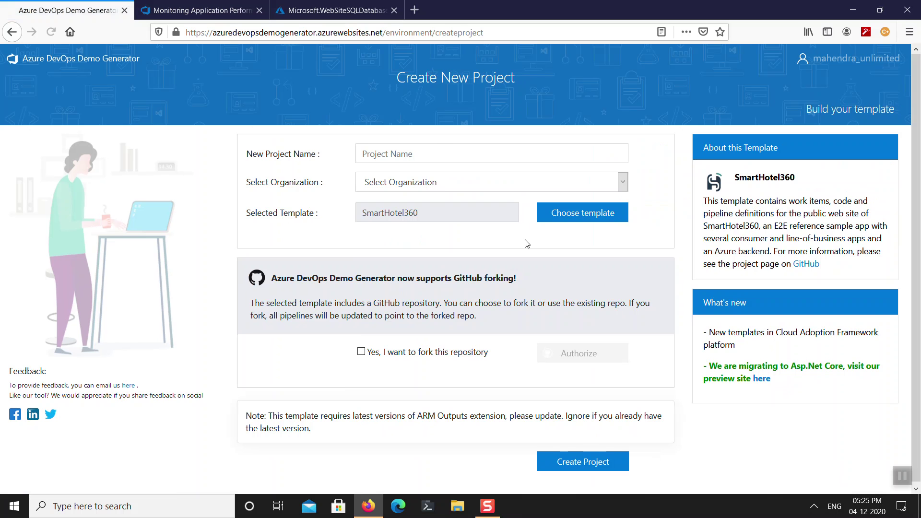
left_click(590, 191)
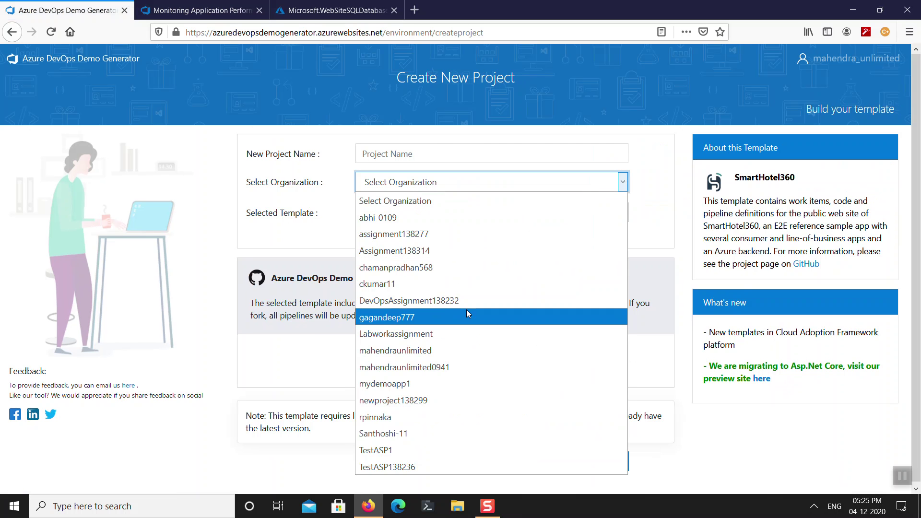
left_click(463, 350)
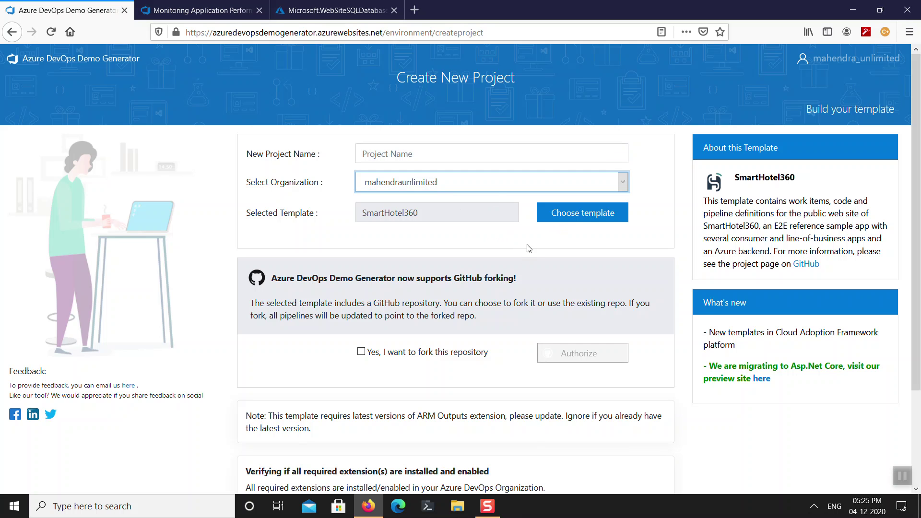
Create project MonitorApp101 from the PartsUnlimited template, then return to the lab instructions.
left_click(562, 213)
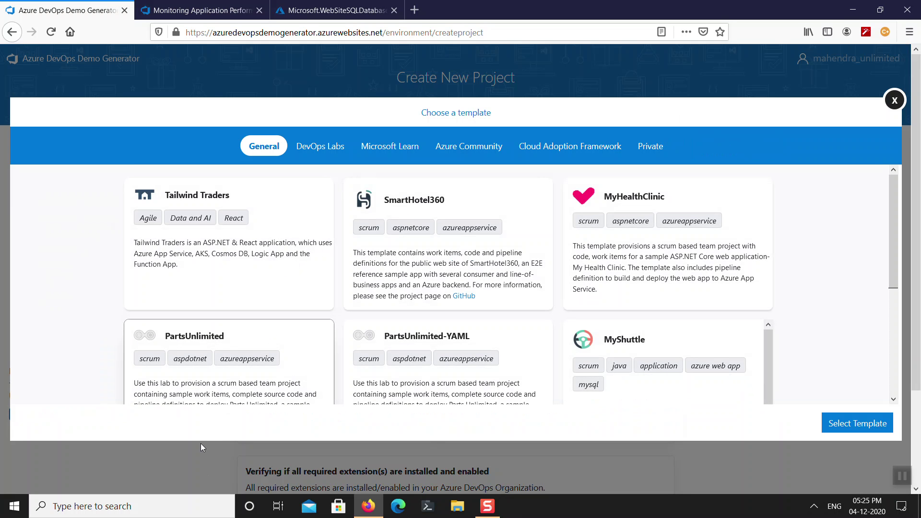
left_click(843, 418)
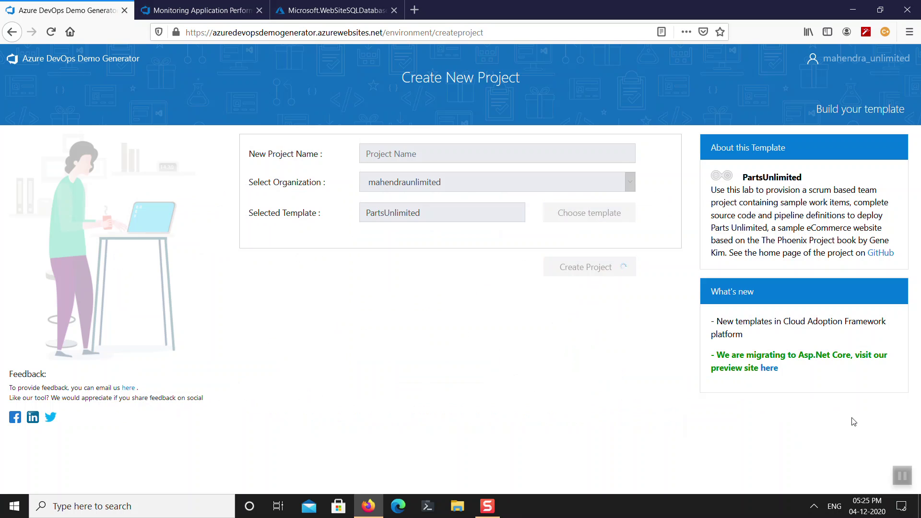
left_click(432, 181)
left_click(434, 154)
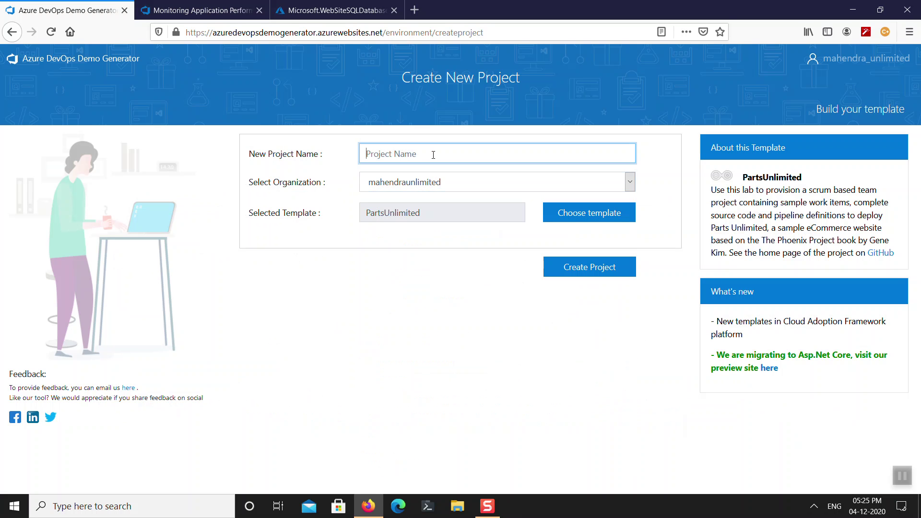
type("MonitorApp101")
left_click(580, 272)
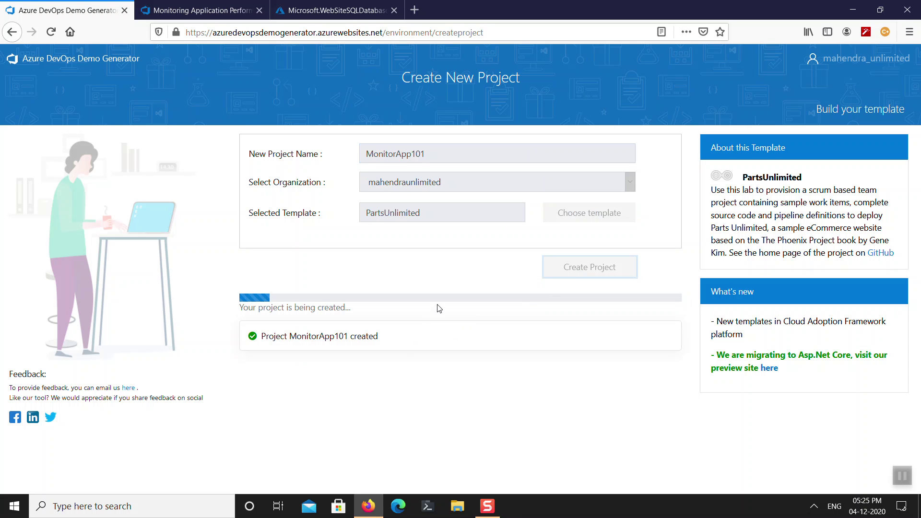
left_click(201, 10)
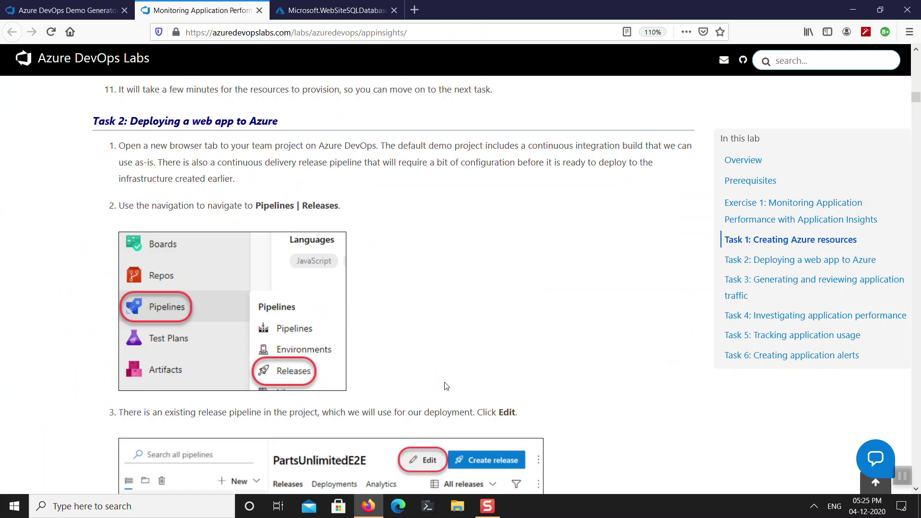
Read ahead to the Dev-stage deletion step, then check MonitorApp101's creation progress.
scroll(446, 386, "down", 4)
scroll(446, 386, "down", 2)
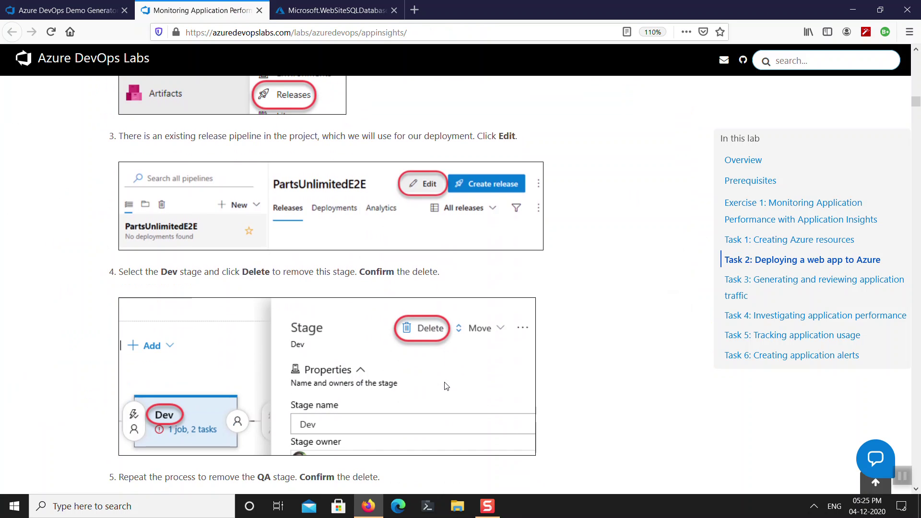
left_click(96, 9)
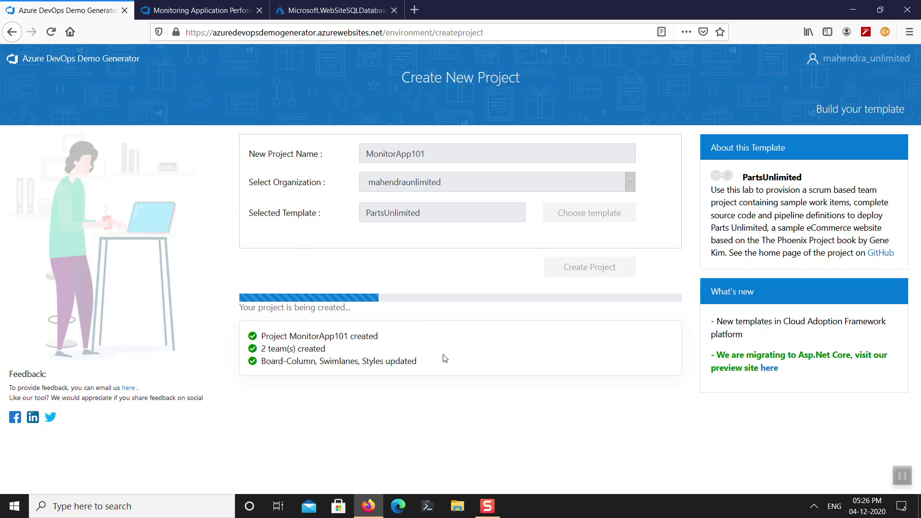
Open the deployed monitorapp101 web app and its Application Insights settings.
left_click(354, 10)
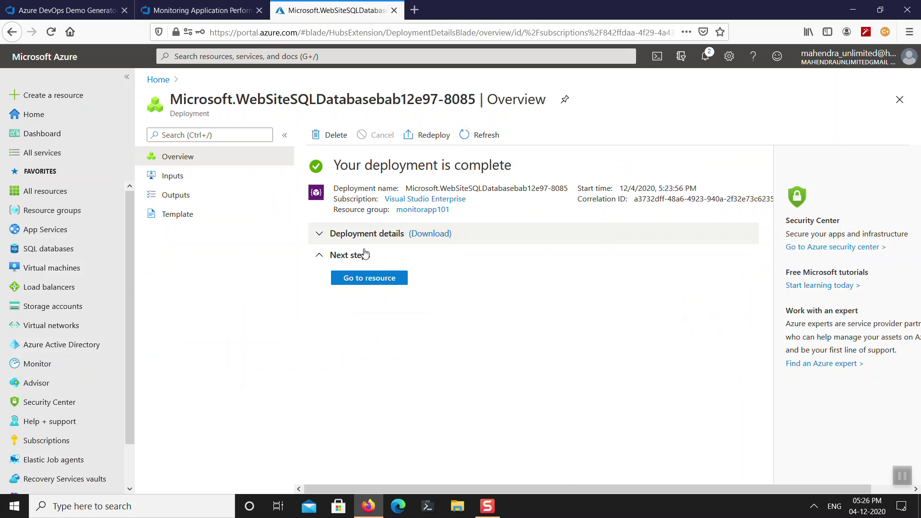
left_click(373, 278)
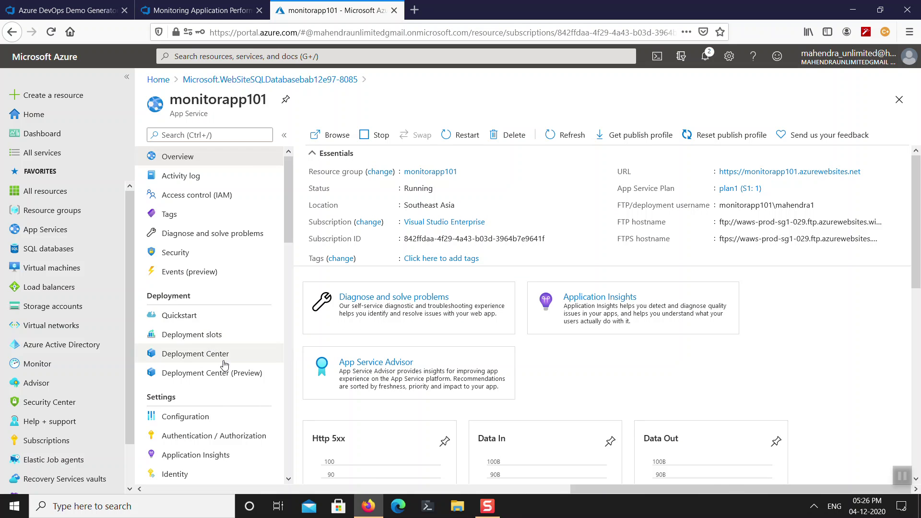
scroll(222, 364, "down", 4)
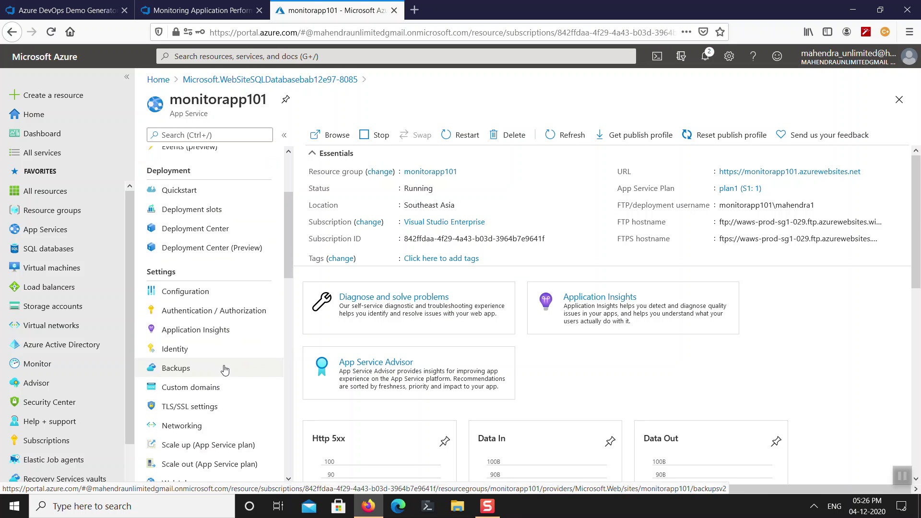
left_click(213, 330)
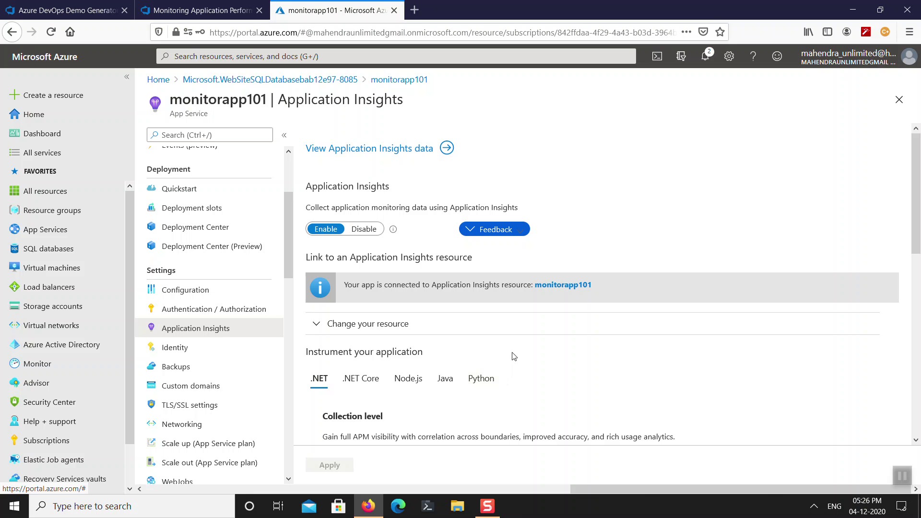
Review the monitorapp101 Application Insights data, close it and return to the lab instructions.
scroll(523, 344, "down", 2)
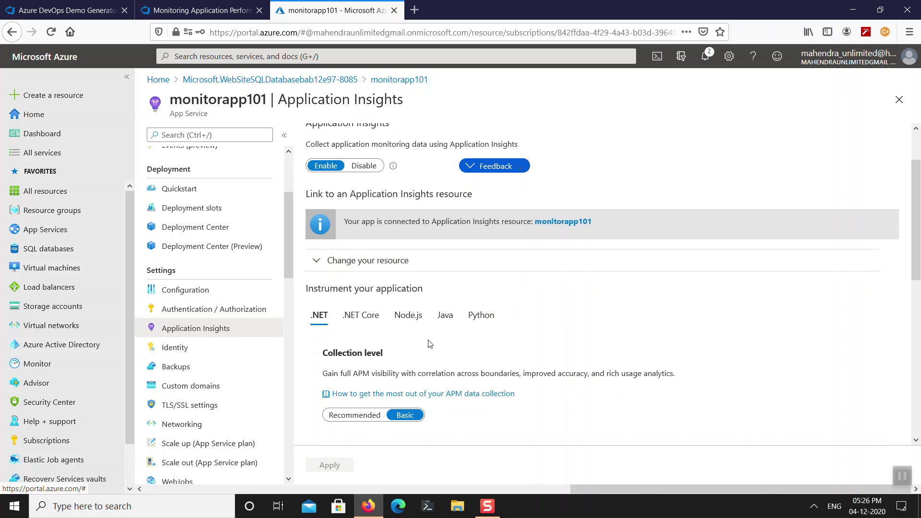
scroll(436, 346, "down", 8)
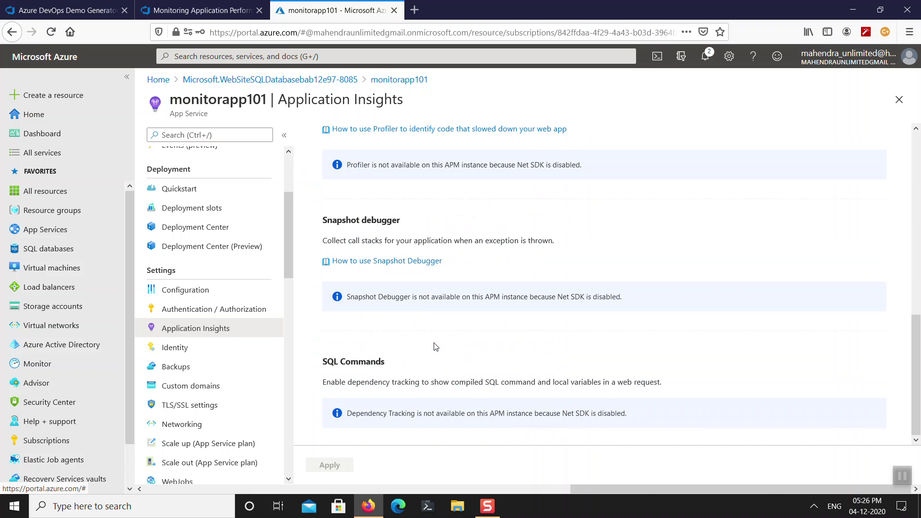
scroll(436, 347, "up", 10)
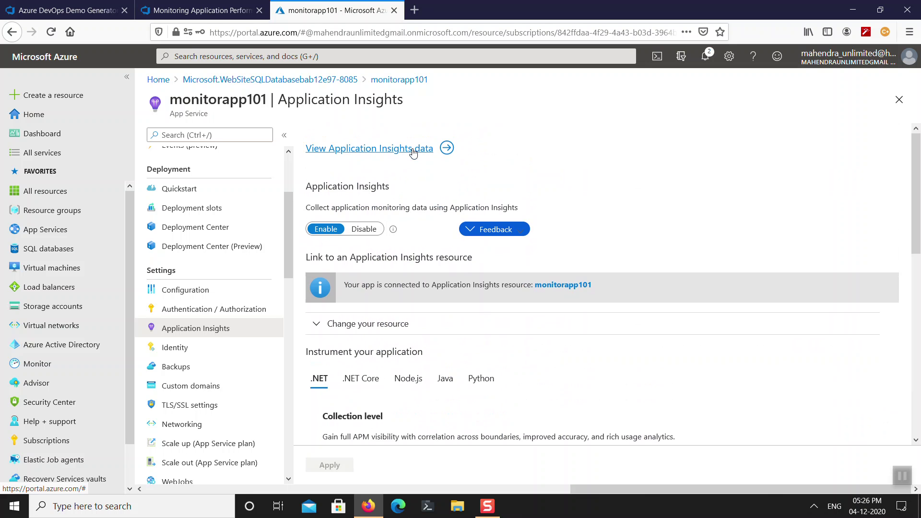
left_click(413, 150)
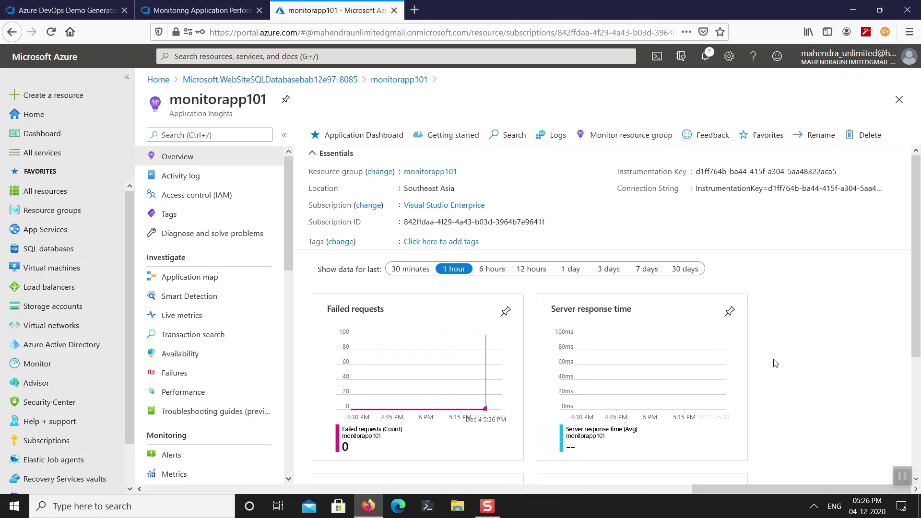
scroll(783, 363, "down", 3)
scroll(785, 362, "down", 1)
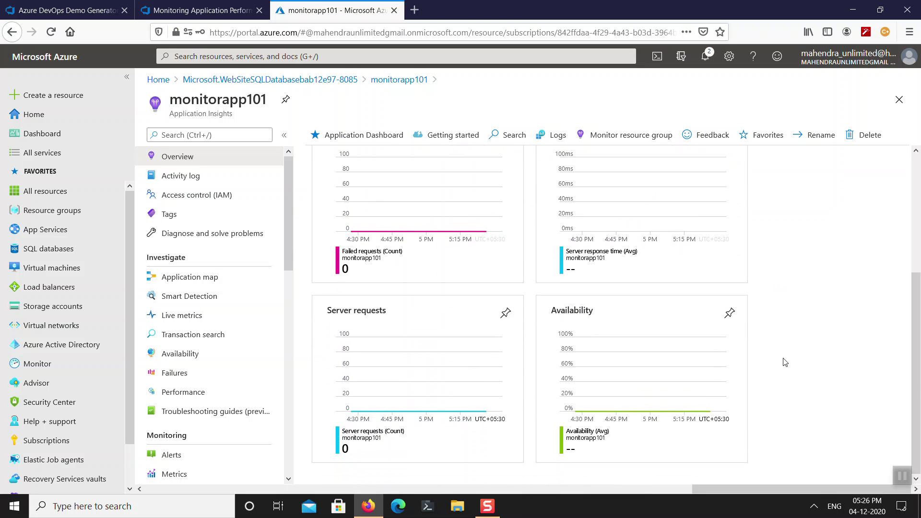
scroll(785, 362, "up", 4)
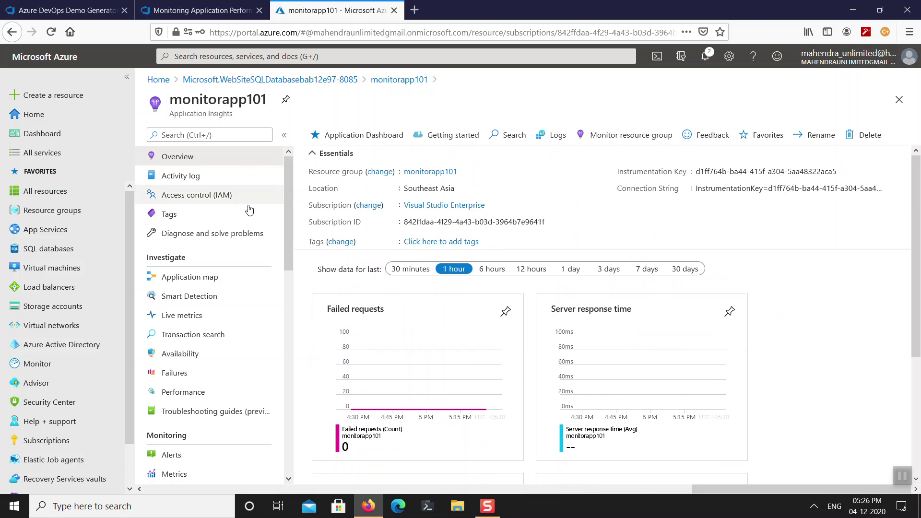
left_click(899, 100)
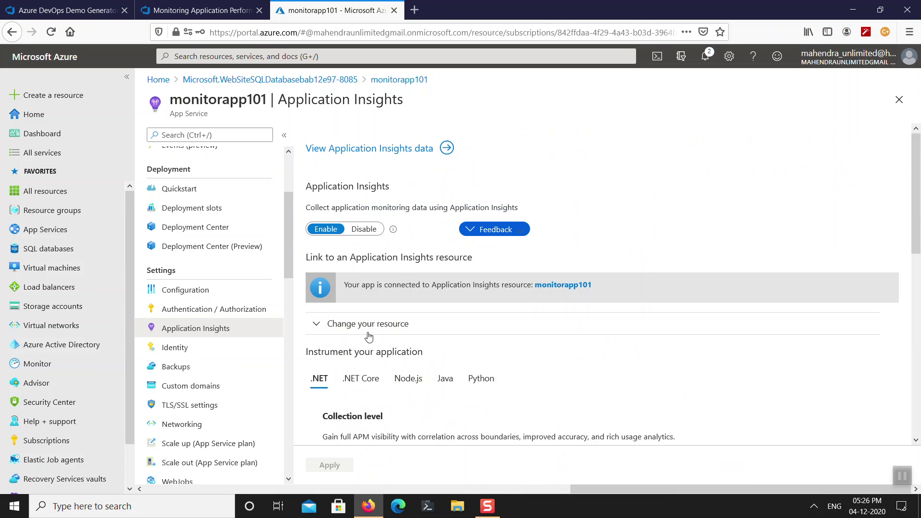
left_click(210, 11)
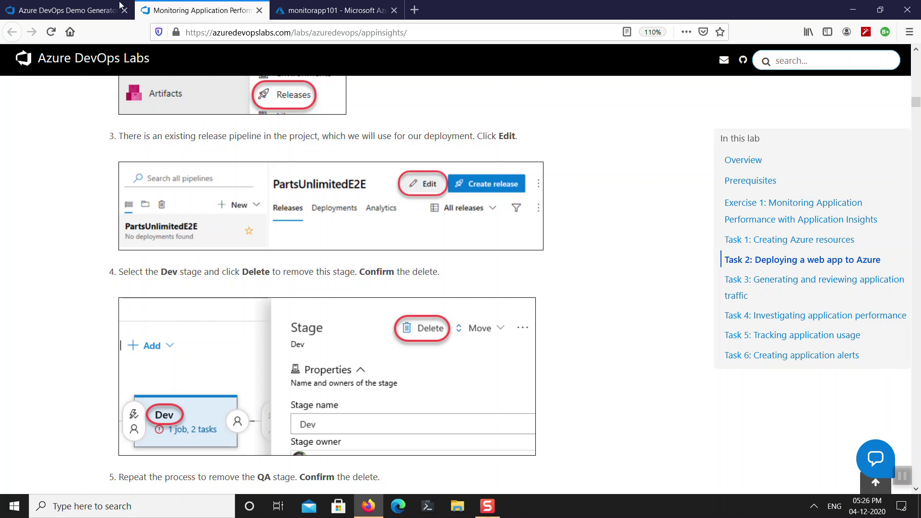
Check MonitorApp101's creation progress, then return to monitorapp101's Application Insights settings.
left_click(75, 8)
left_click(209, 10)
scroll(366, 312, "up", 4)
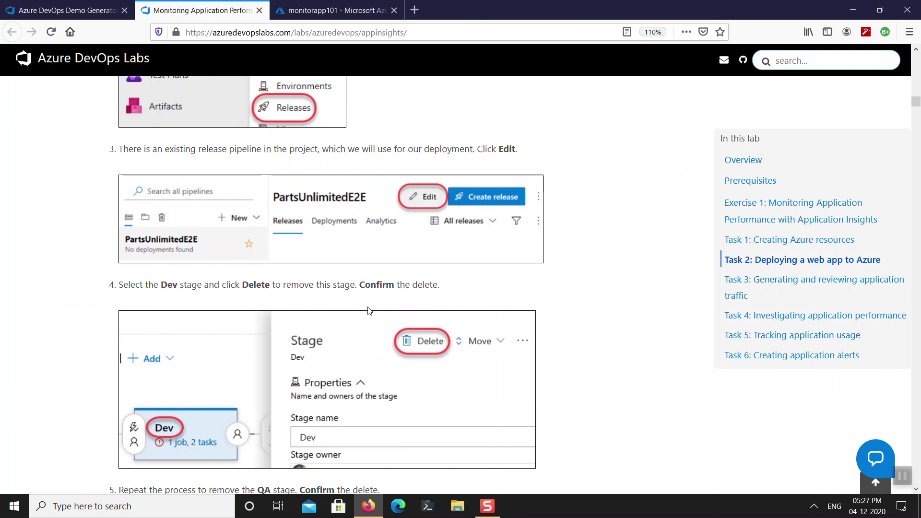
left_click(94, 9)
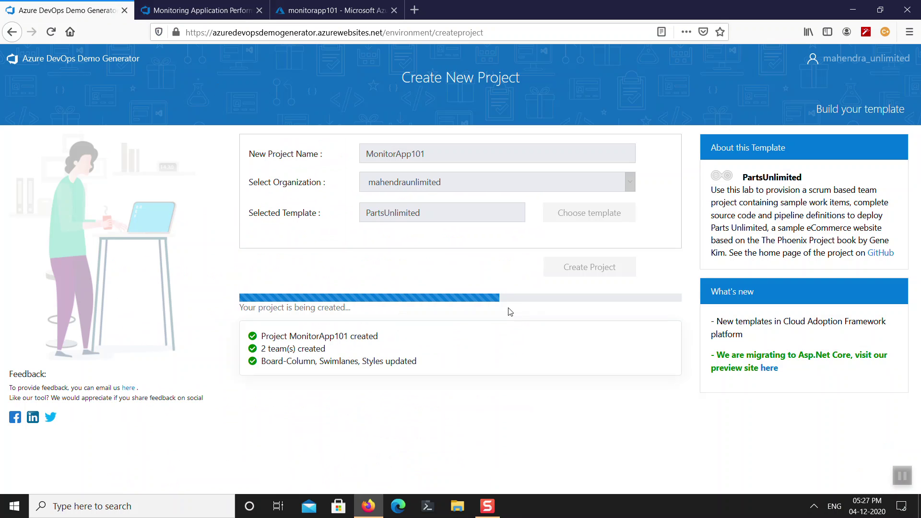
left_click(236, 13)
left_click(322, 11)
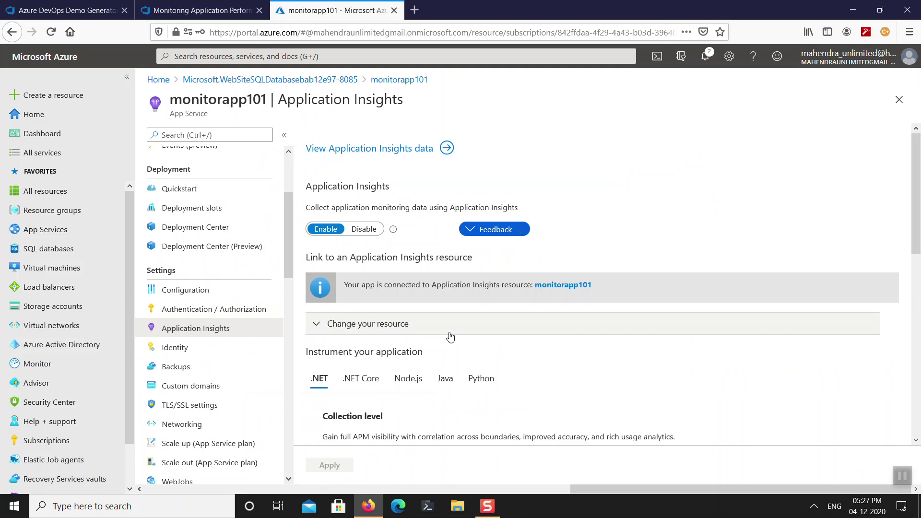
Open the sql101 database from the monitorapp101 resource group, then return to the Demo Generator.
left_click(899, 101)
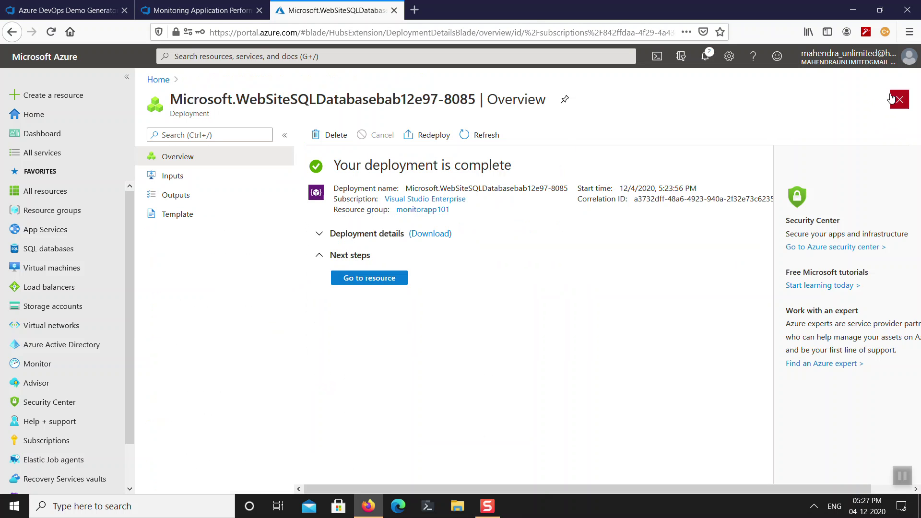
left_click(900, 100)
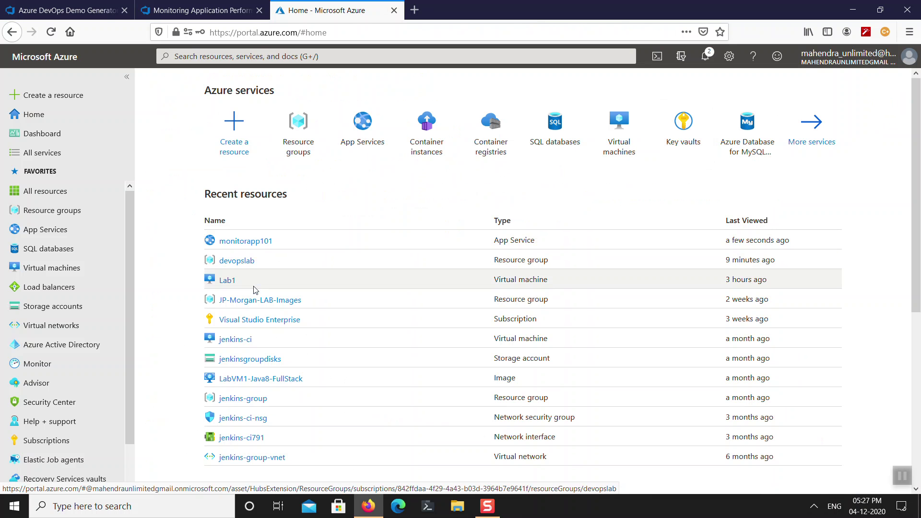
left_click(298, 144)
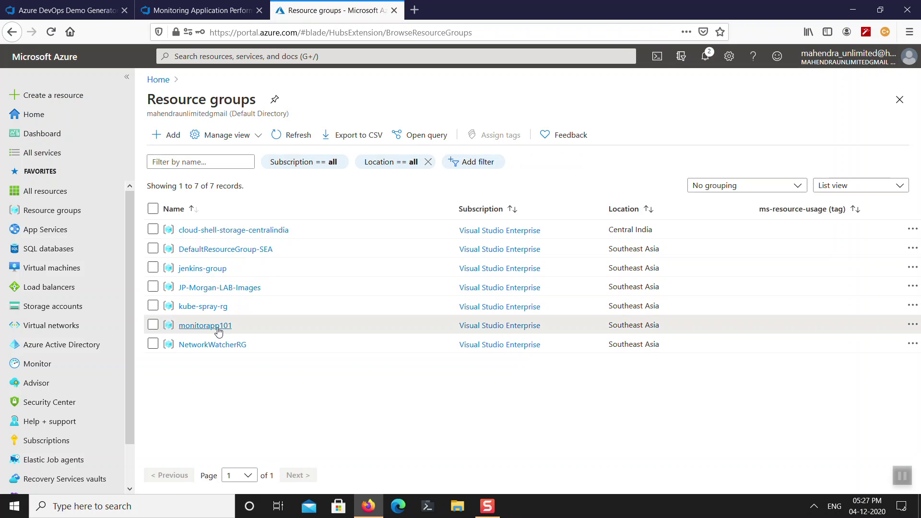
left_click(217, 326)
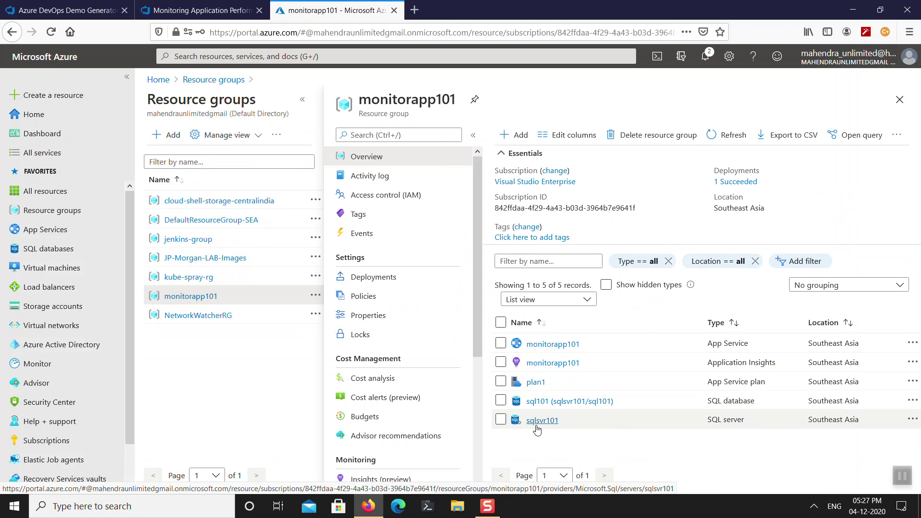
left_click(555, 402)
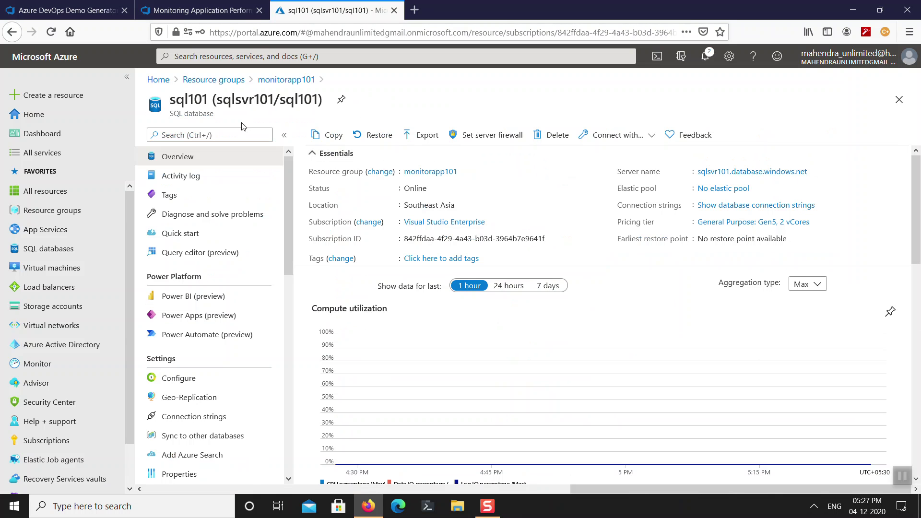
left_click(201, 10)
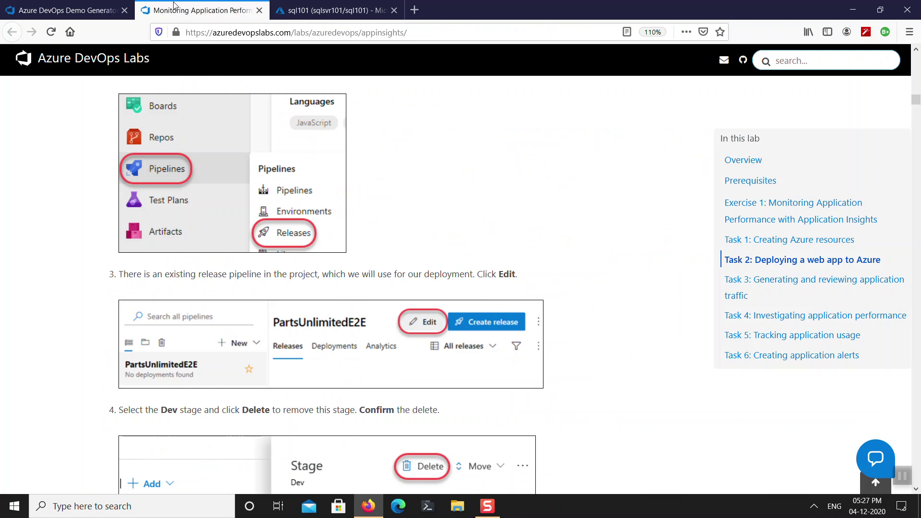
left_click(67, 10)
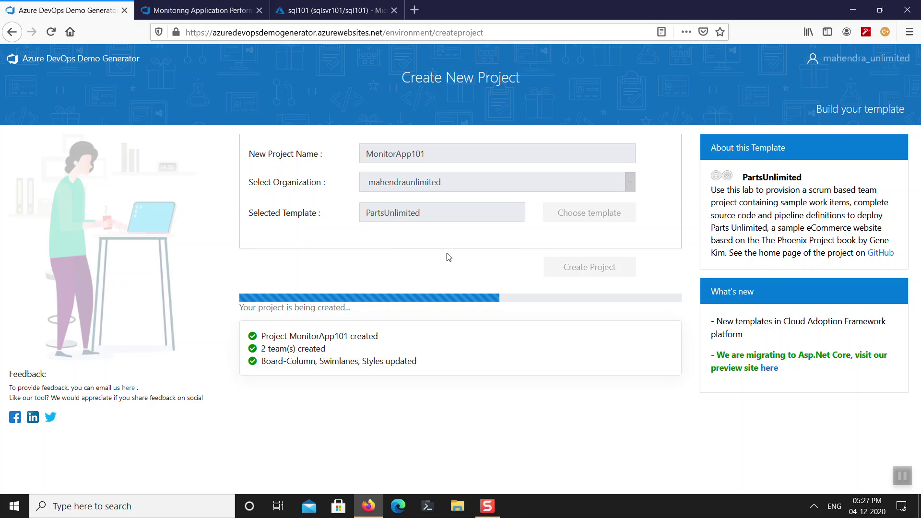
Glance at the lab and sql101 tabs, then check MonitorApp101's creation progress.
left_click(216, 13)
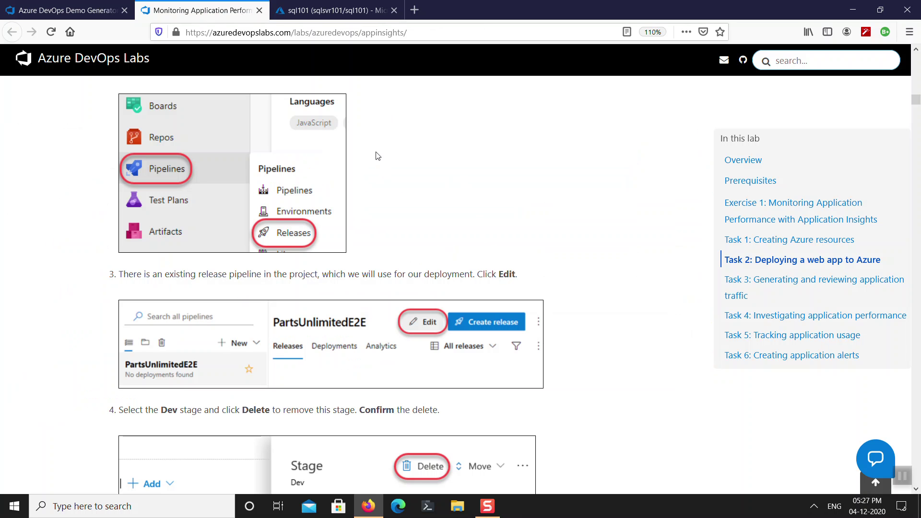
left_click(331, 13)
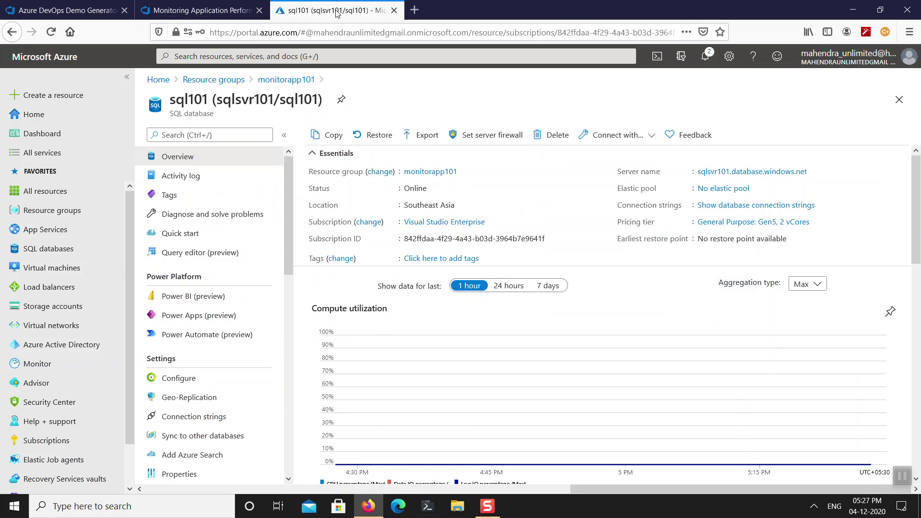
left_click(194, 13)
left_click(72, 10)
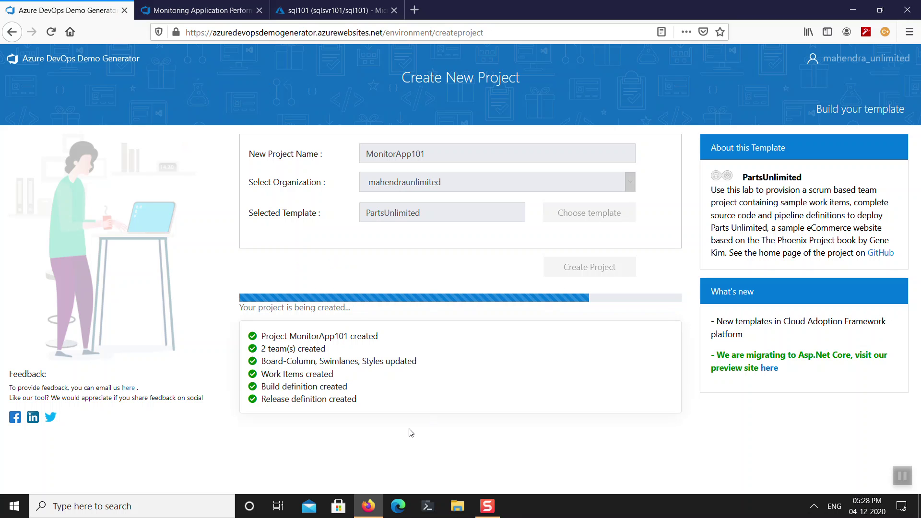
Review the created build and release definitions, then open the finished MonitorApp101 project.
triple_click(310, 398)
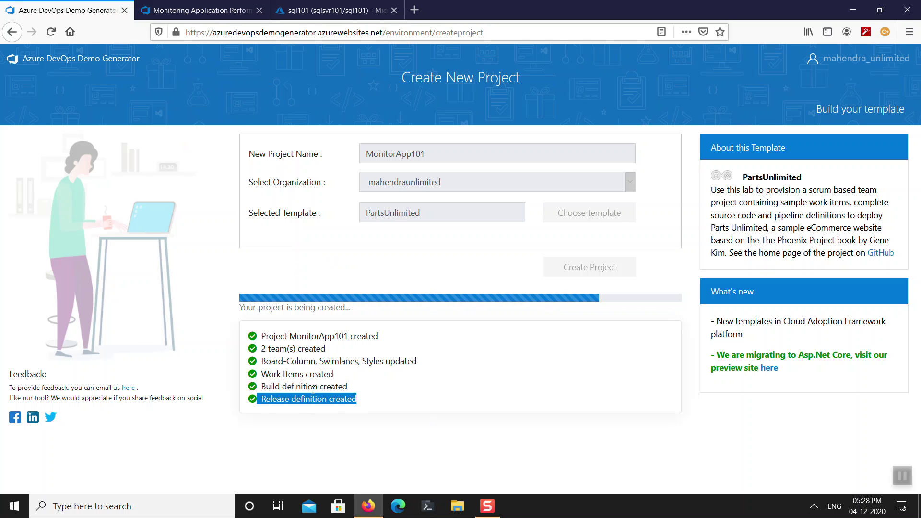
double_click(314, 387)
triple_click(313, 400)
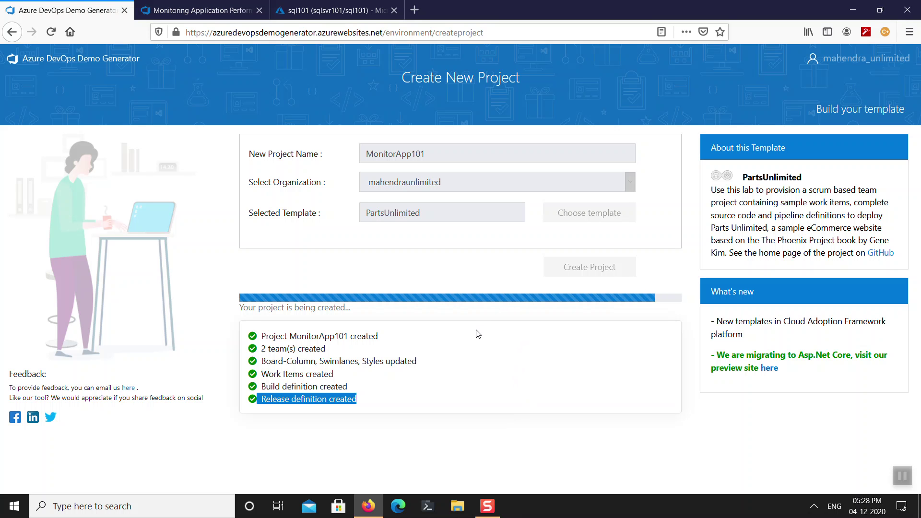
left_click(479, 334)
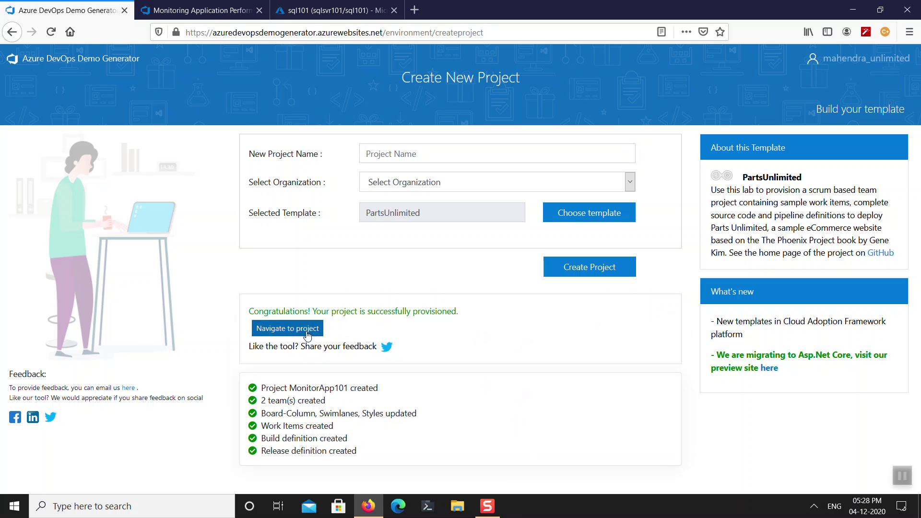
left_click(318, 329)
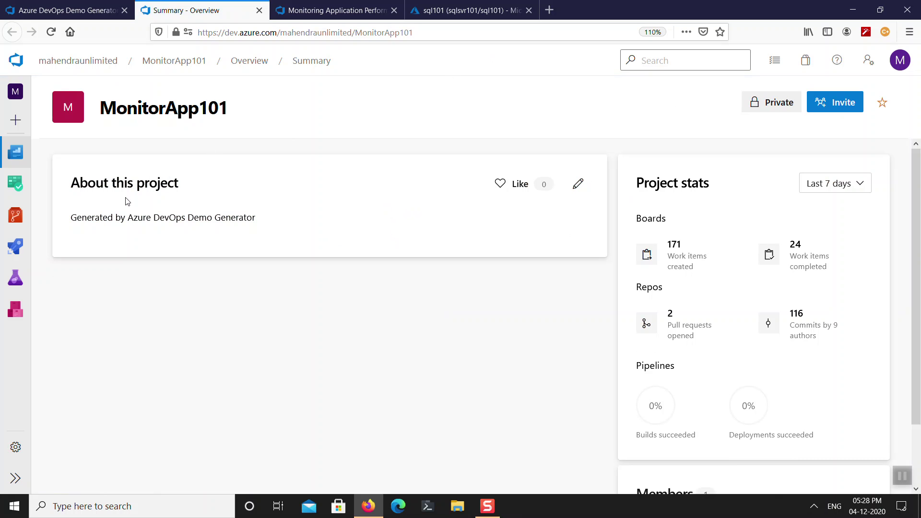
Open the PartsUnlimitedE2E release pipeline for editing from Pipelines > Releases, then view the lab.
mouse_move(20, 247)
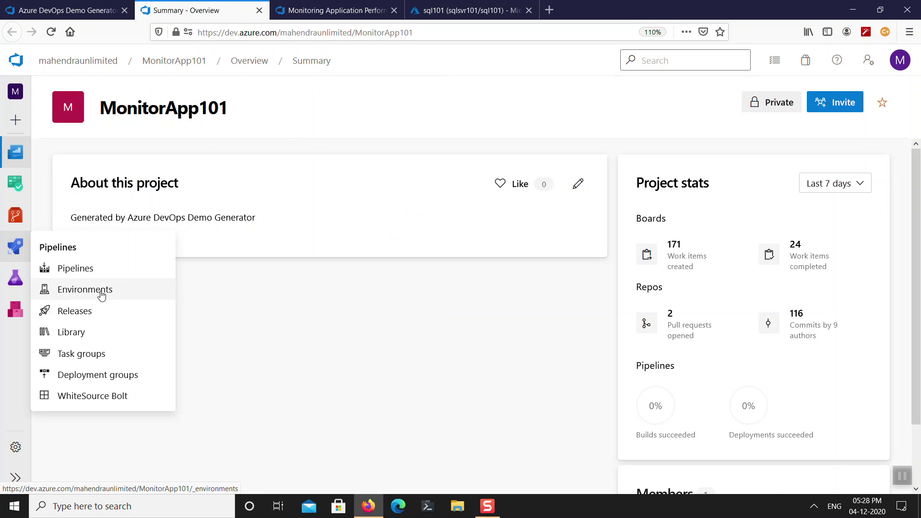
left_click(94, 315)
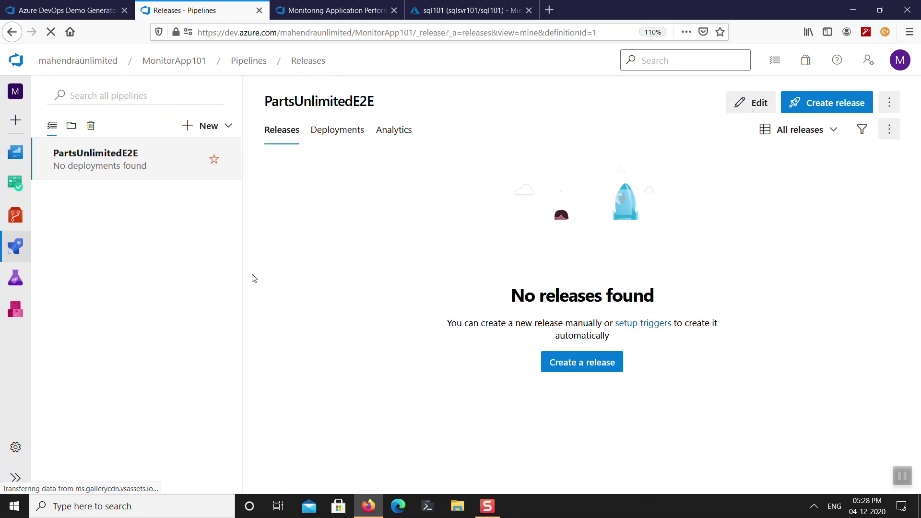
left_click(769, 105)
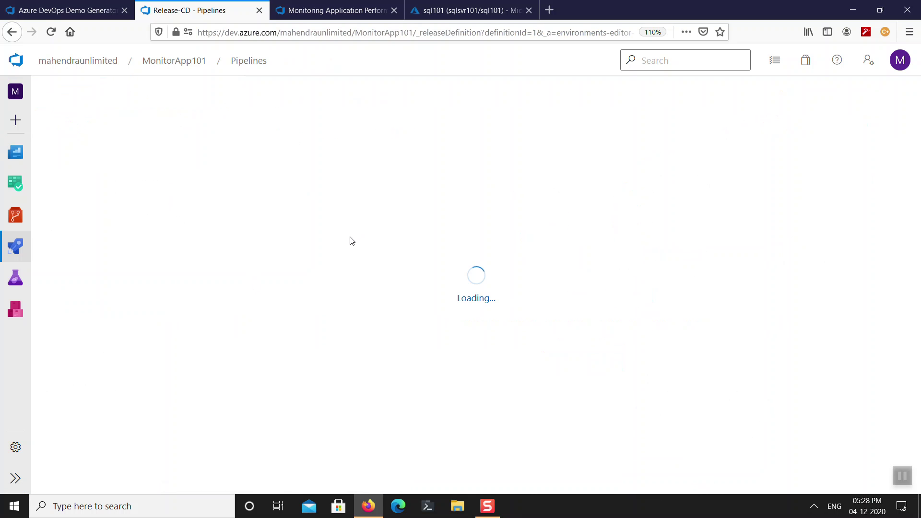
left_click(300, 10)
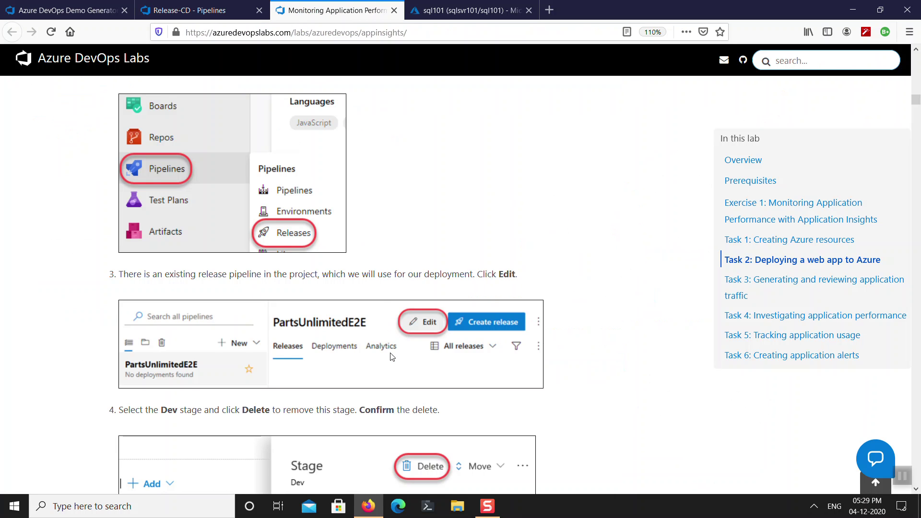
Read the lab's next instructions and return to the release pipeline editor.
scroll(393, 357, "down", 9)
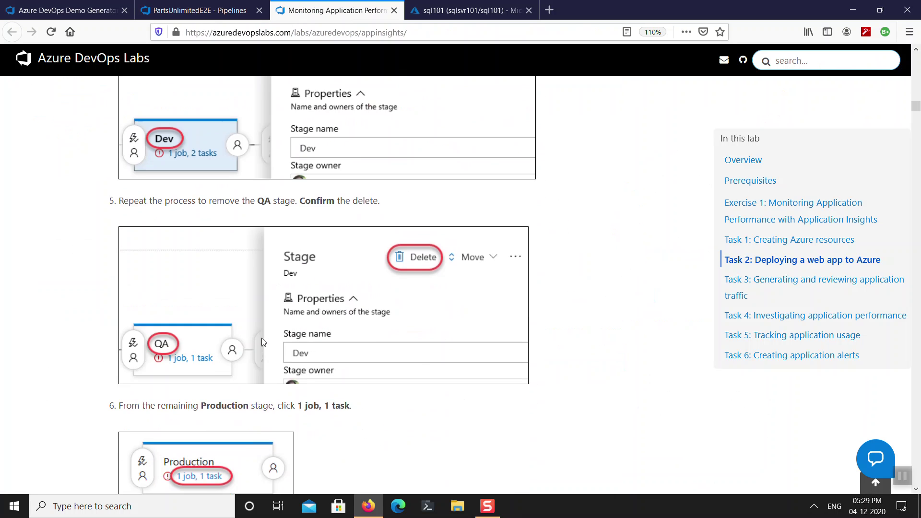
scroll(261, 338, "down", 2)
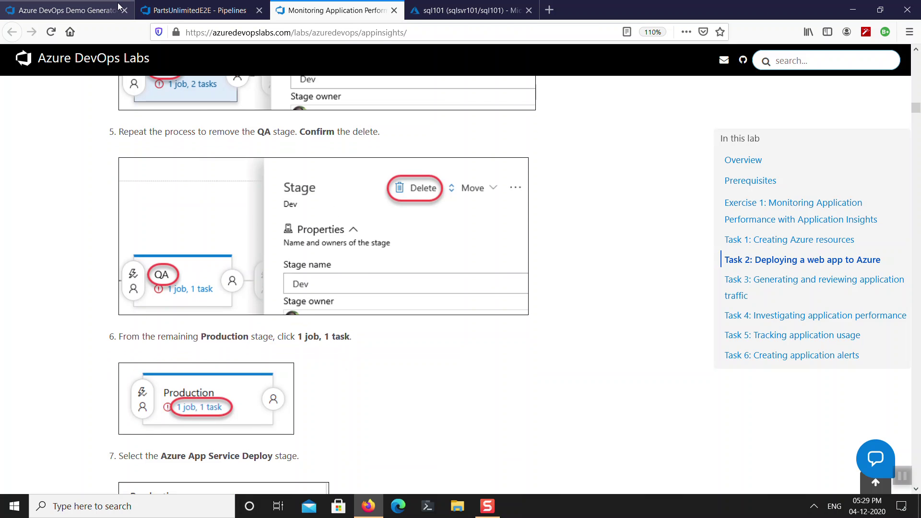
left_click(174, 10)
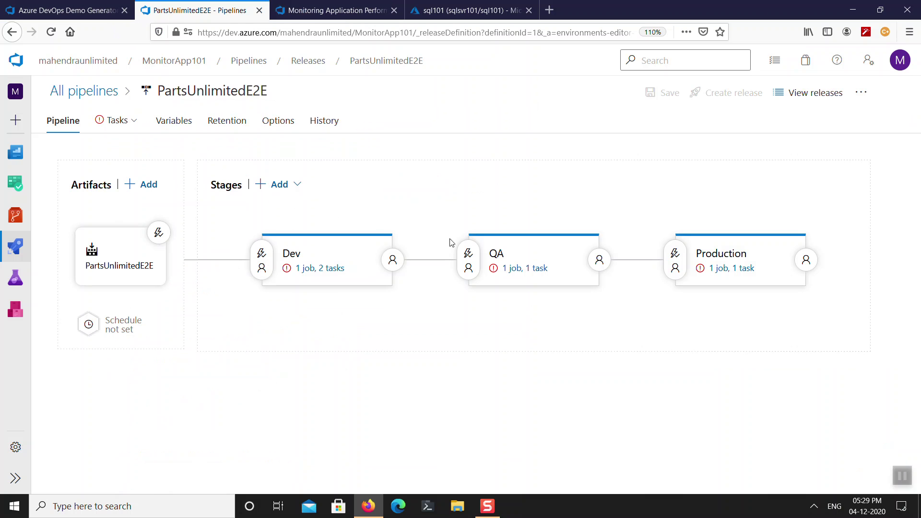
Delete the Dev and QA stages from PartsUnlimitedE2E, leaving only Production.
left_click(332, 249)
left_click(746, 169)
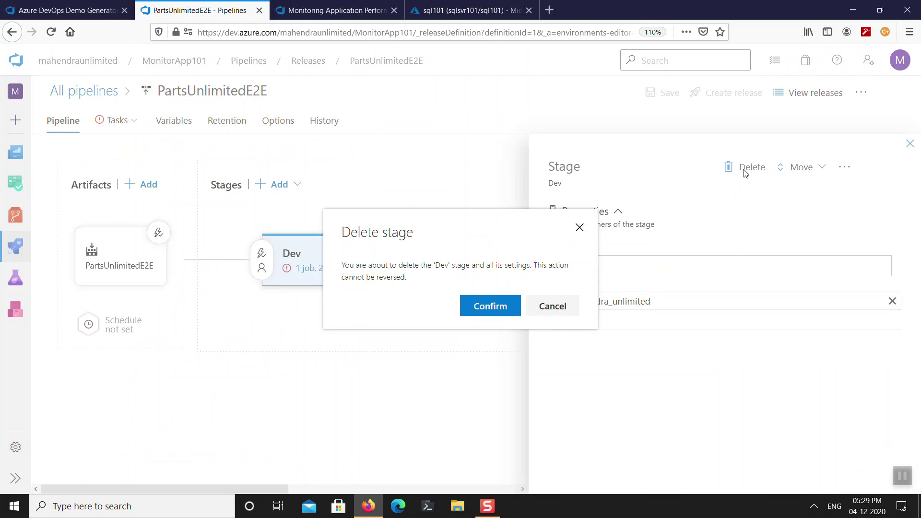
left_click(490, 306)
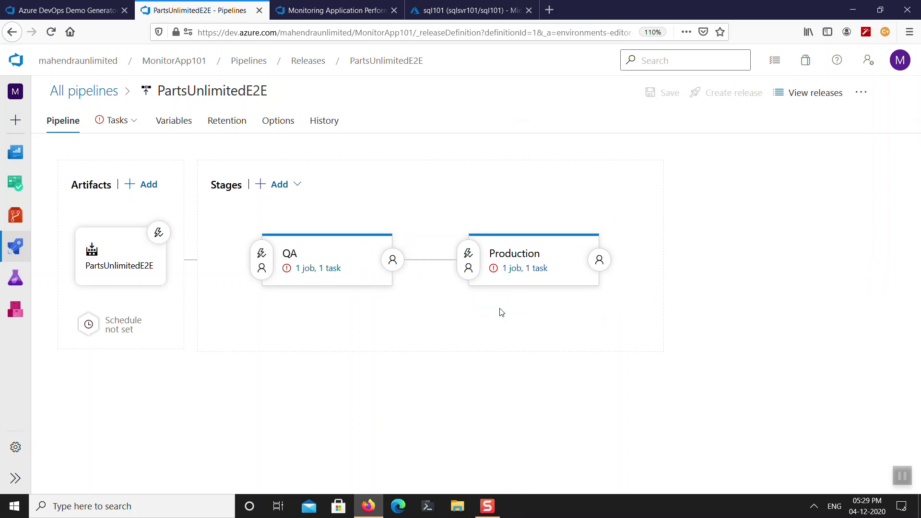
left_click(345, 259)
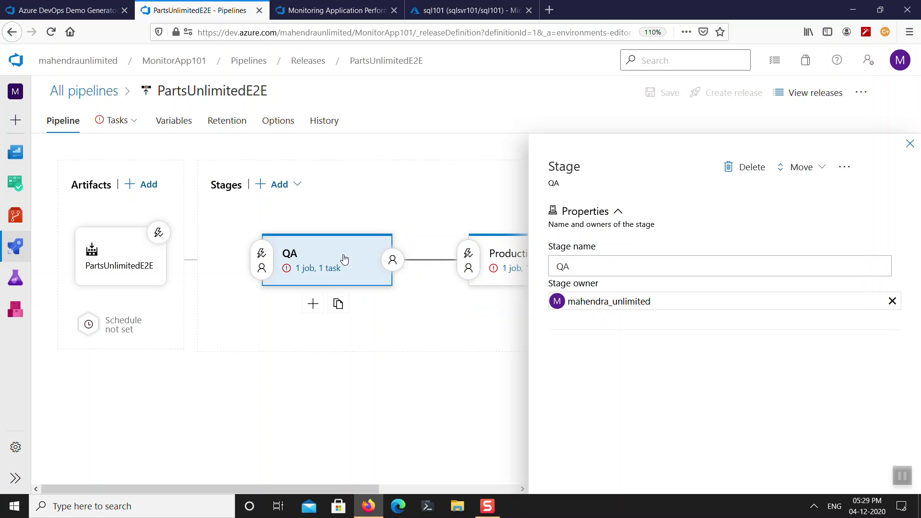
left_click(748, 168)
left_click(501, 315)
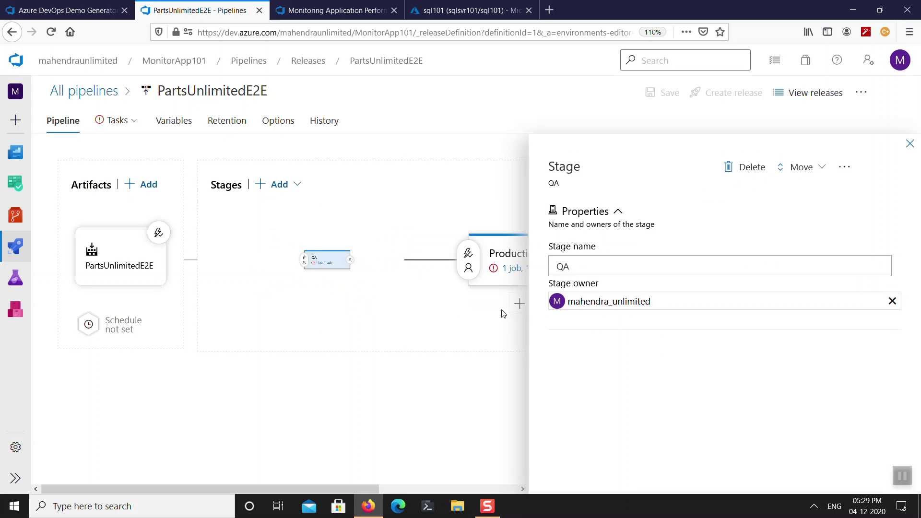
Select the Visual Studio Enterprise subscription in Production's Azure App Service Deploy task.
left_click(323, 269)
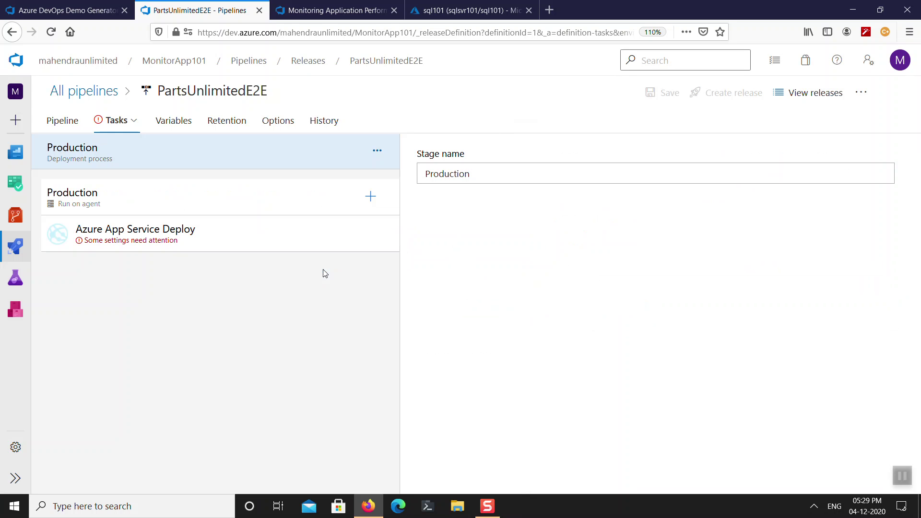
left_click(242, 245)
left_click(855, 299)
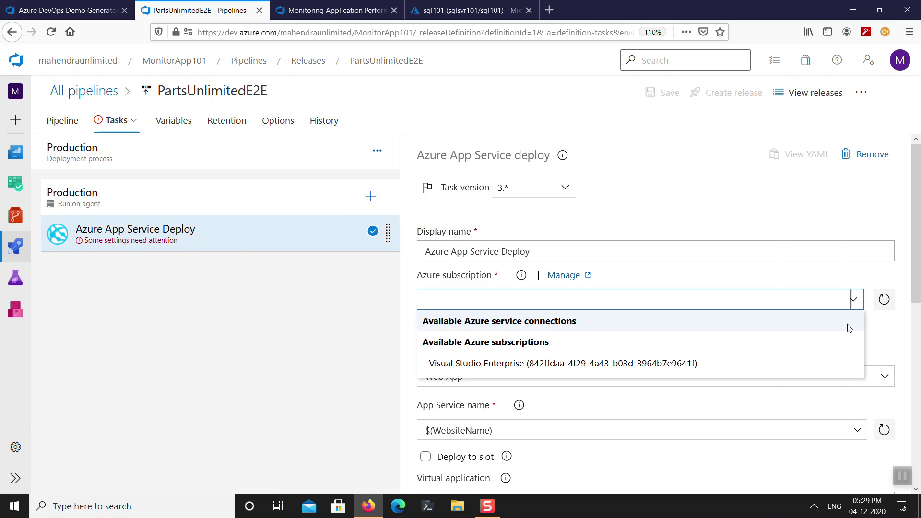
left_click(690, 367)
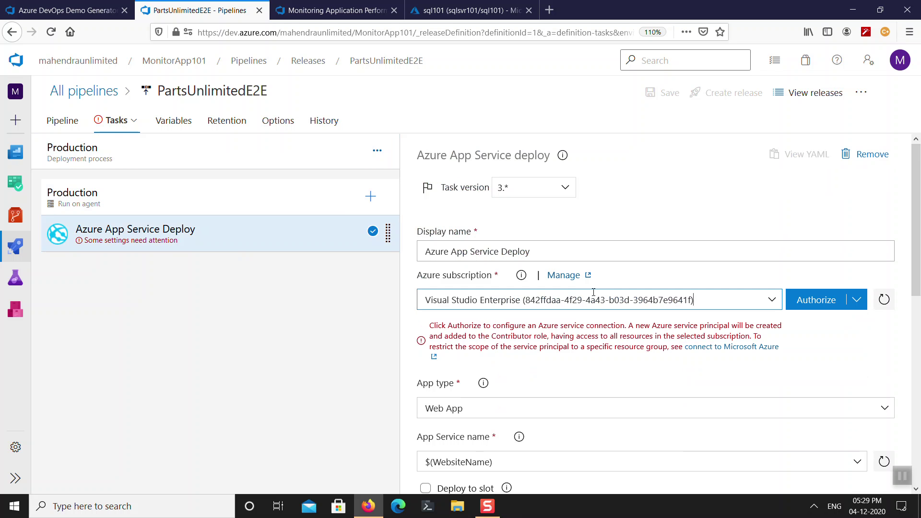
Authorize the subscription's service connection by signing in with the account e-mail and password.
left_click(804, 299)
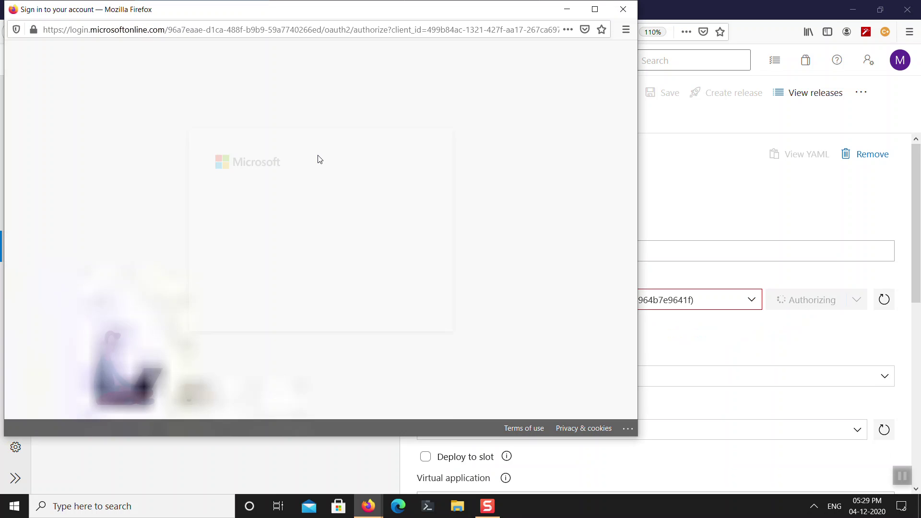
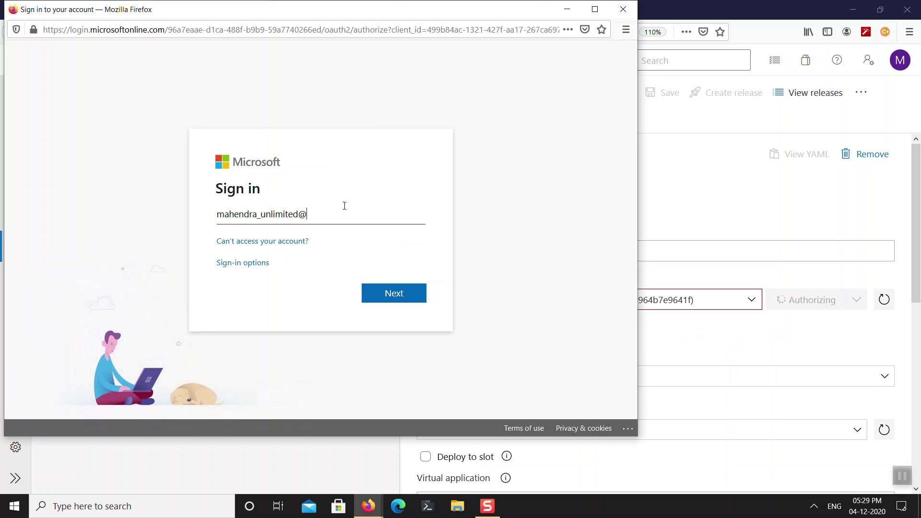
key("Return")
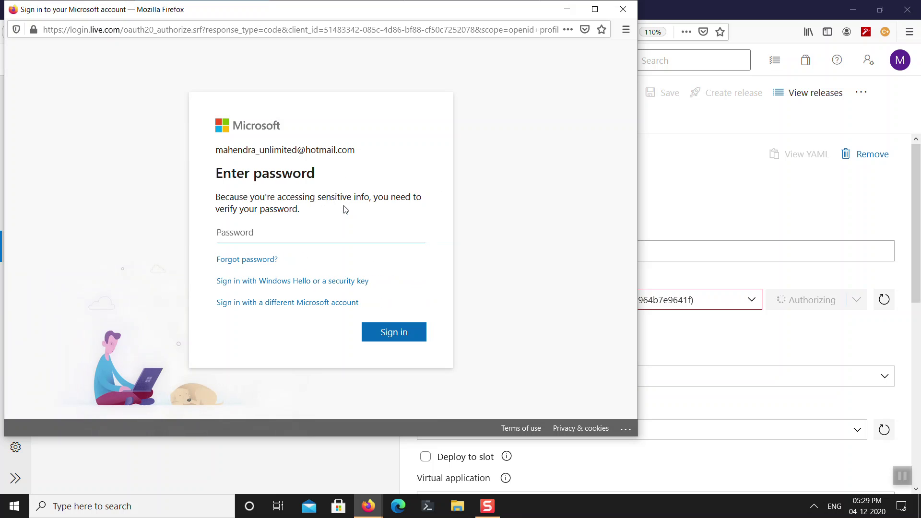
type("••")
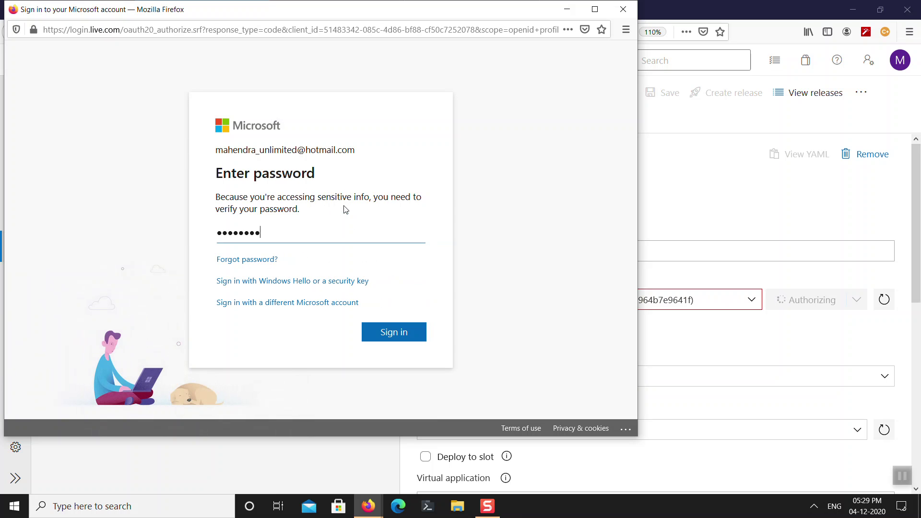
key("Return")
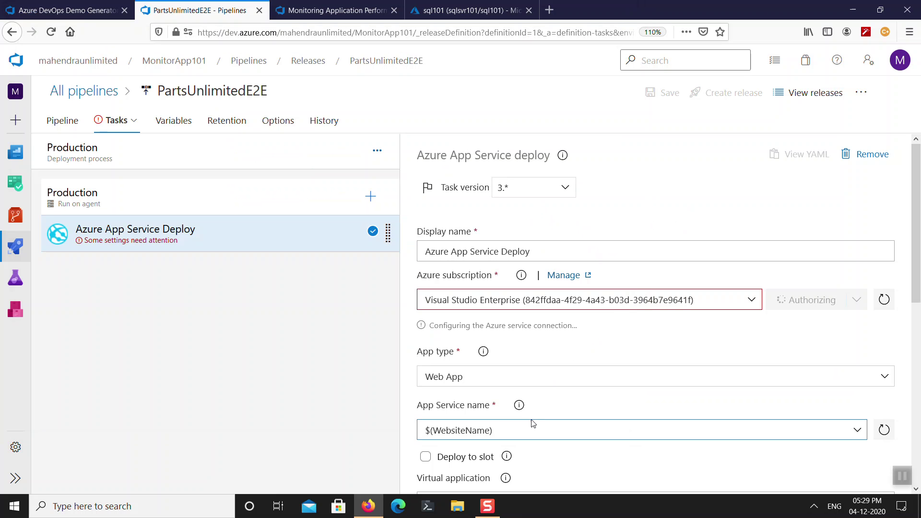
Read ahead in the lab instructions, then return to the release pipeline.
scroll(570, 409, "down", 3)
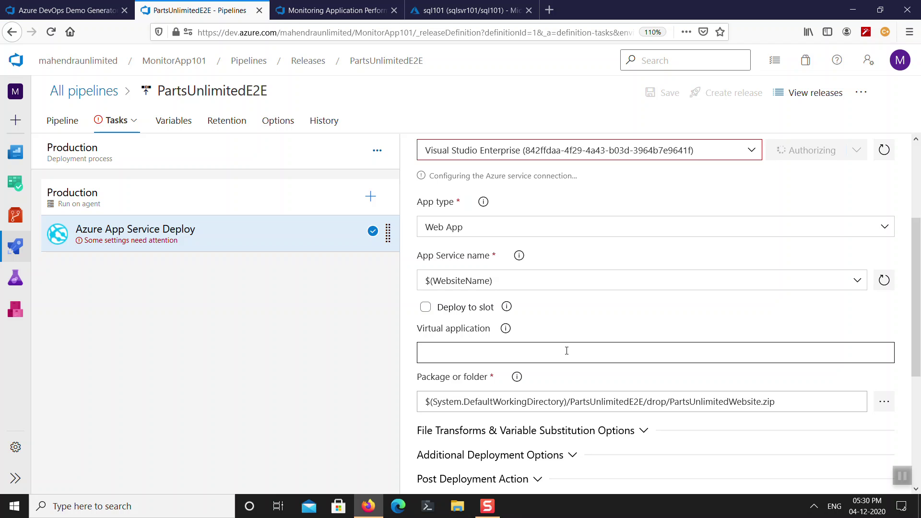
left_click(316, 14)
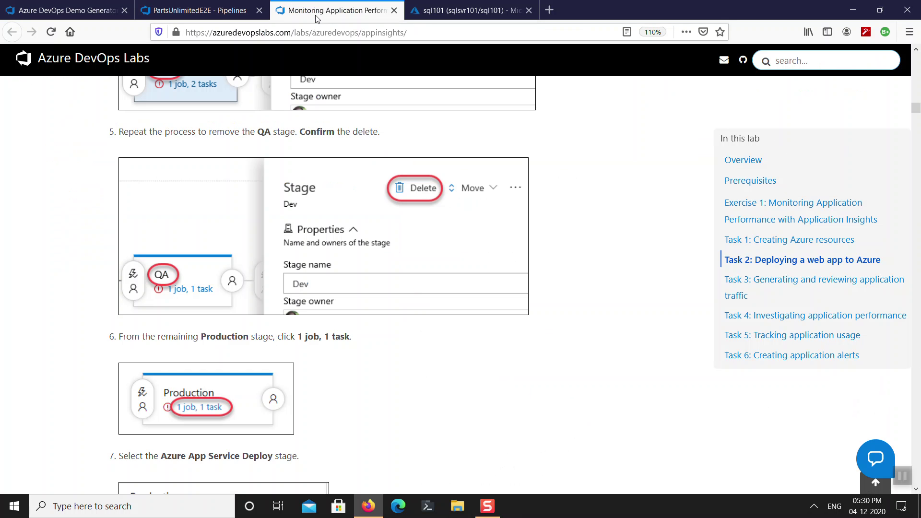
scroll(413, 289, "down", 10)
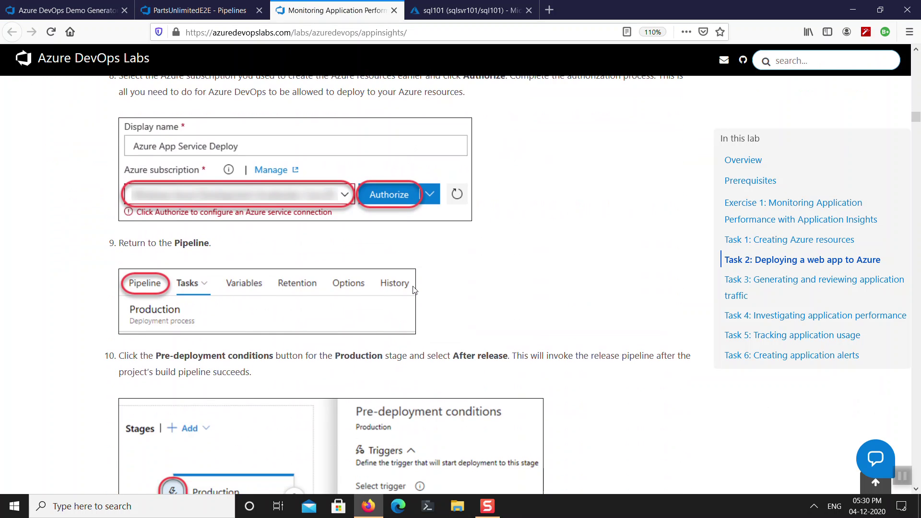
scroll(421, 279, "down", 4)
scroll(199, 235, "up", 3)
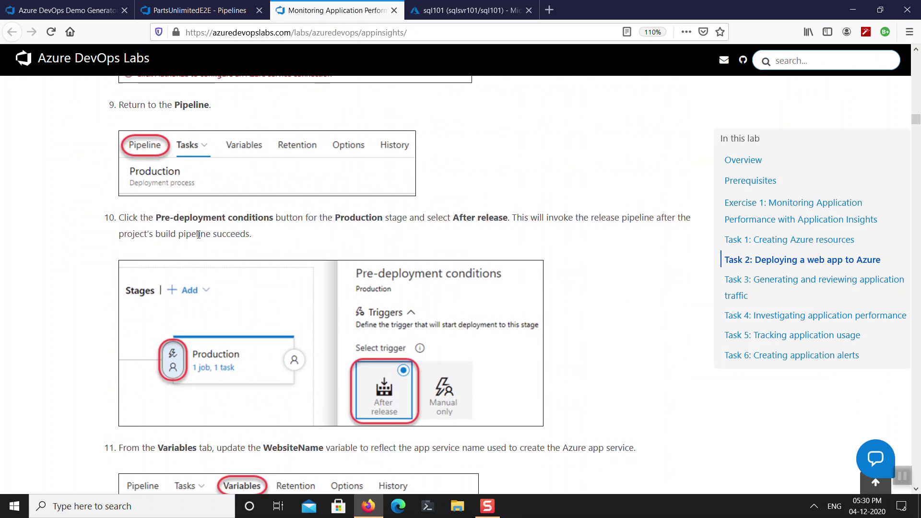
scroll(421, 297, "down", 4)
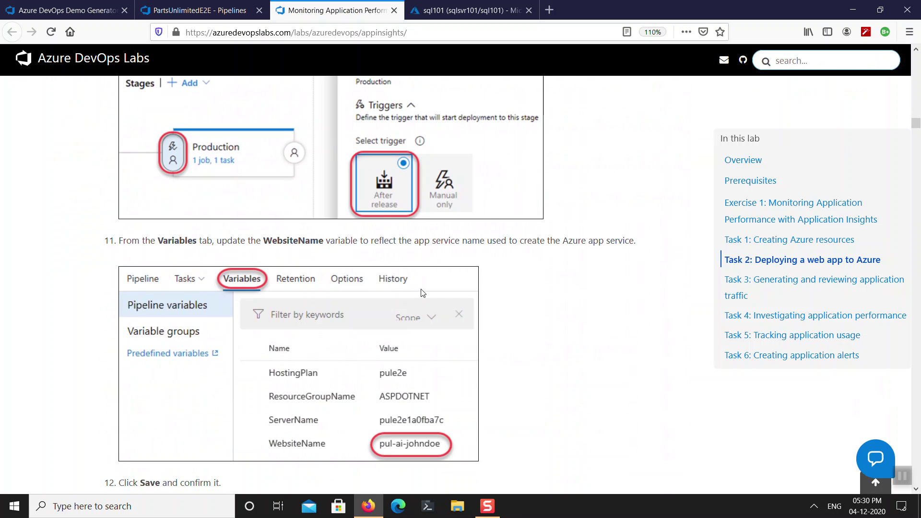
scroll(398, 239, "down", 1)
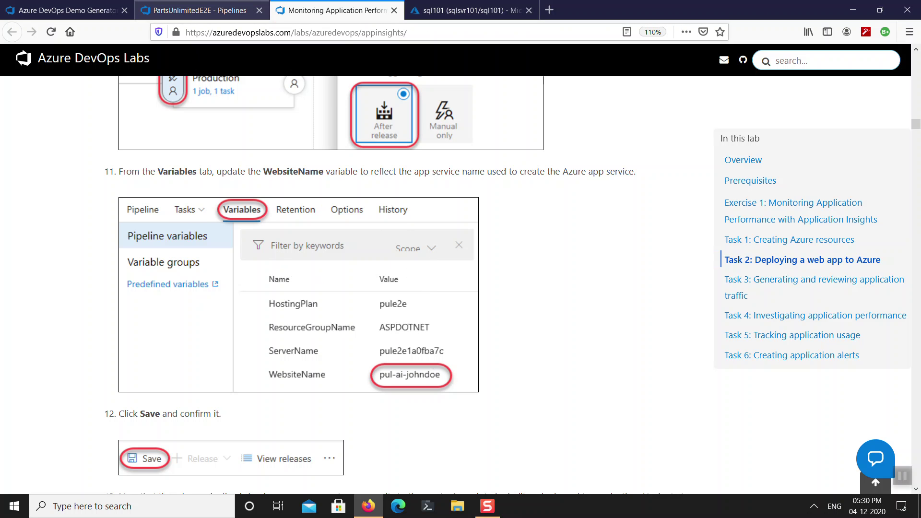
left_click(190, 11)
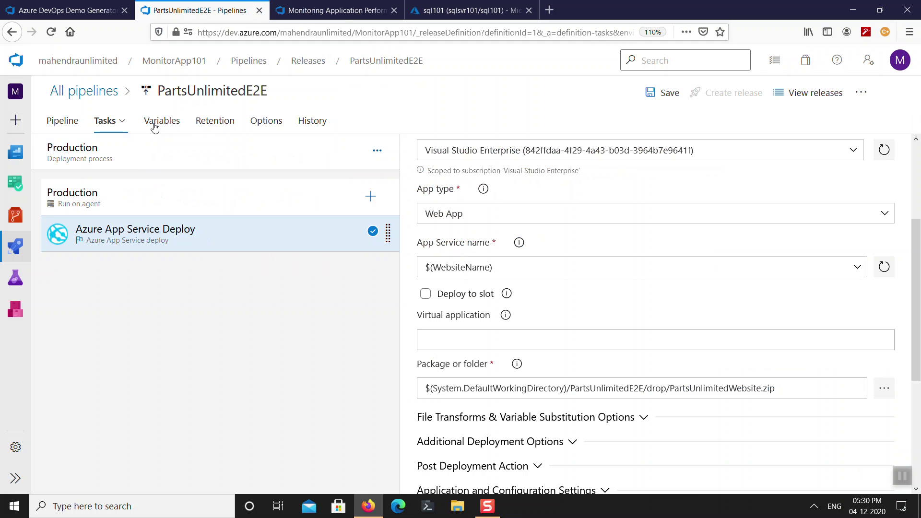
Select the WebsiteName variable value pule2e044f7caf for replacement, then bring up sql101 in Azure.
left_click(154, 126)
left_click(599, 288)
double_click(598, 288)
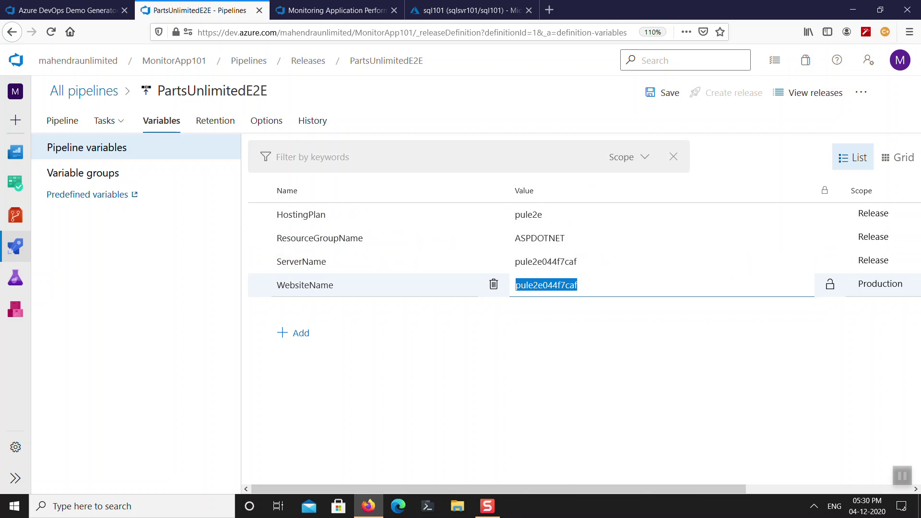
left_click(442, 8)
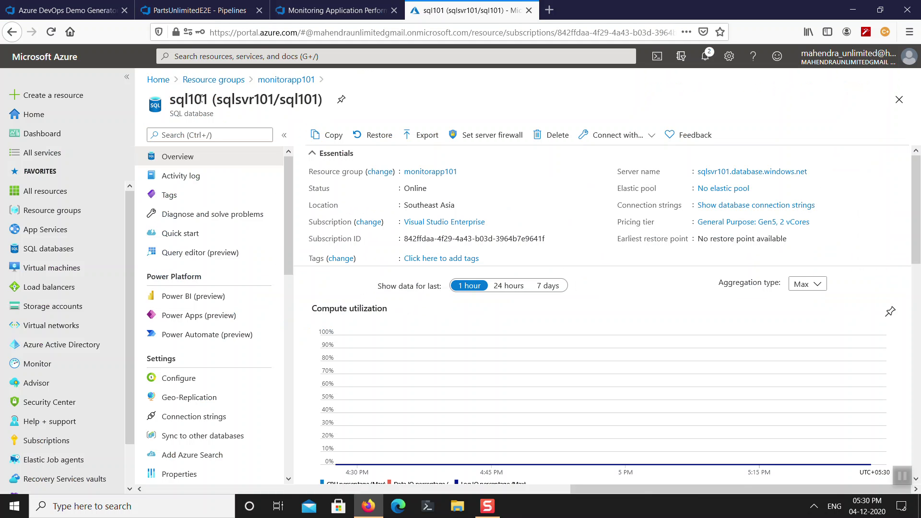
Copy the App Service name monitorapp101 and paste it as the WebsiteName variable value.
left_click(223, 80)
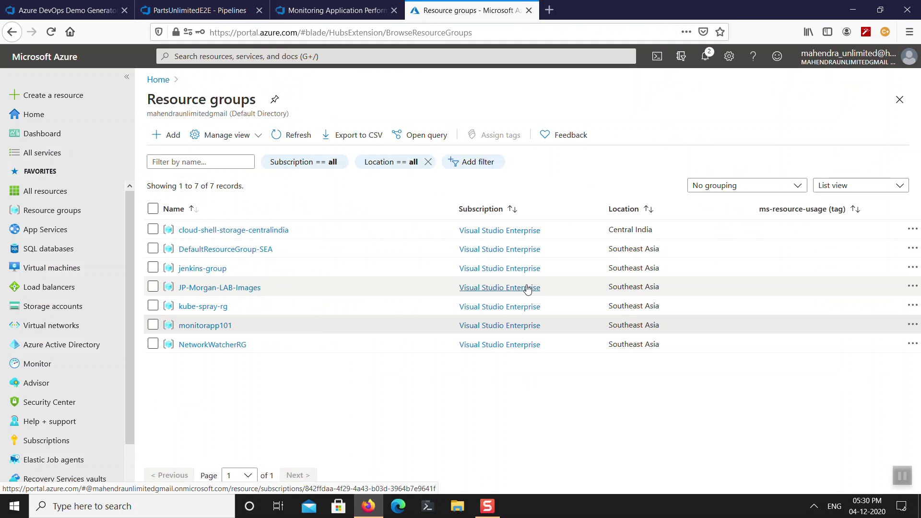
left_click(192, 325)
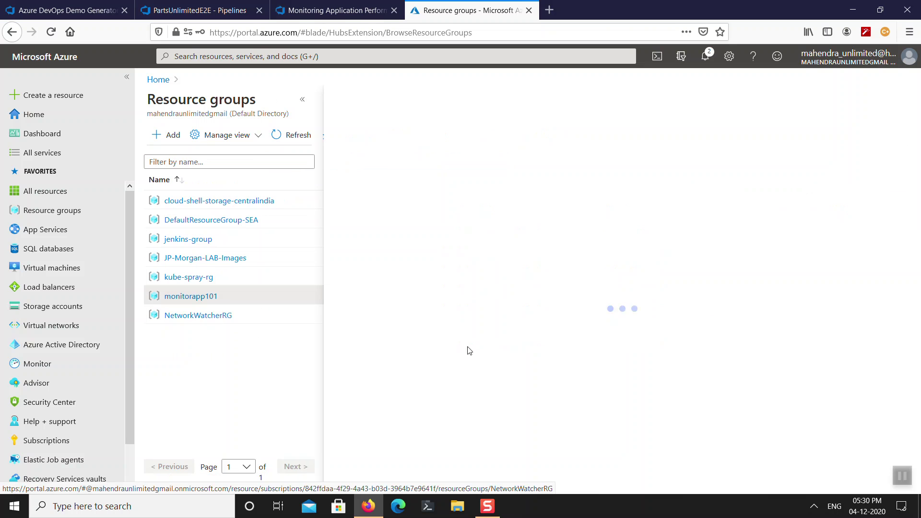
left_click(553, 347)
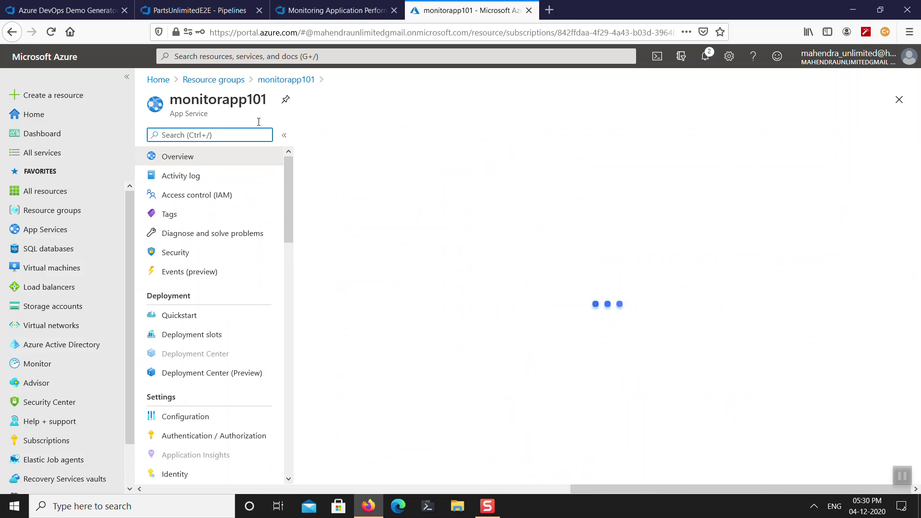
double_click(236, 98)
key("ctrl+c")
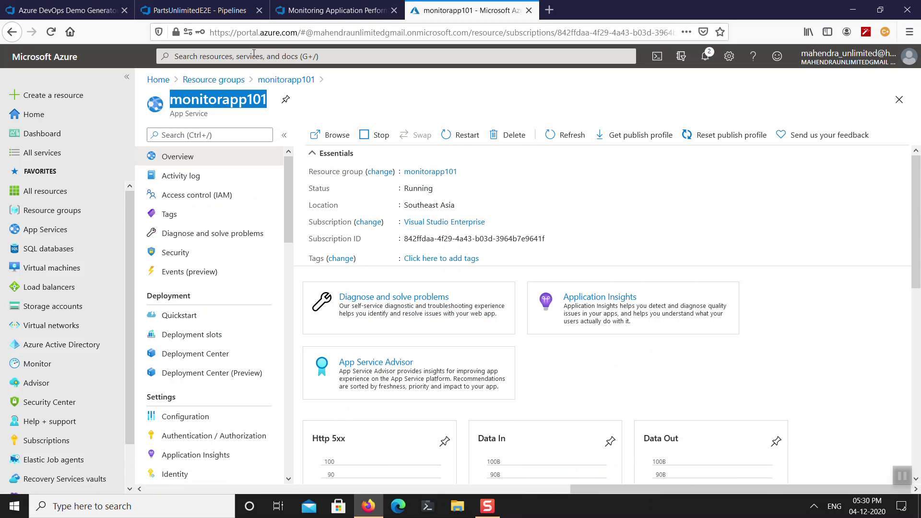
left_click(336, 11)
left_click(201, 10)
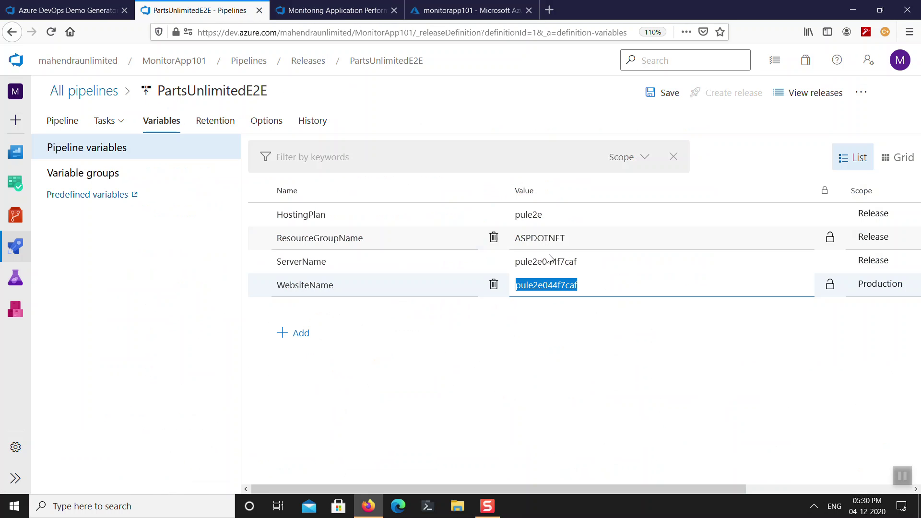
key("ctrl+v")
Review the lab instructions for the pipeline variables step.
left_click(613, 259)
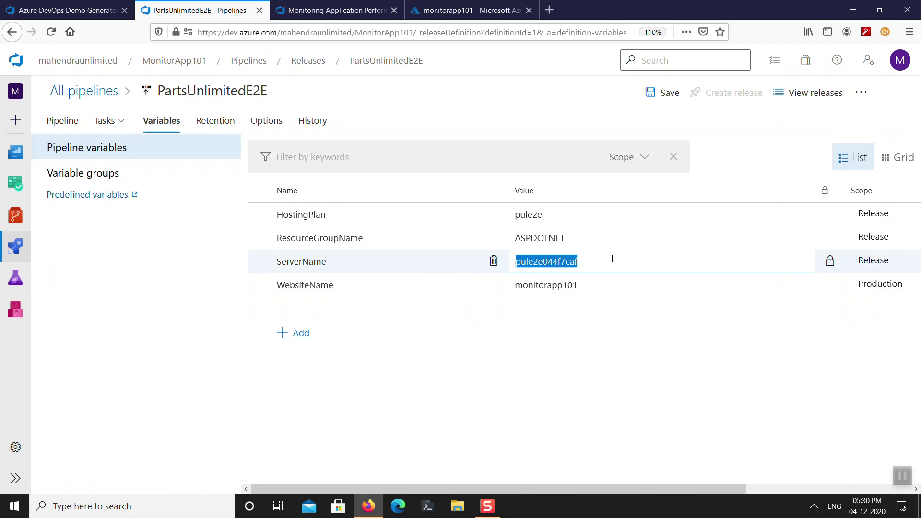
left_click(447, 11)
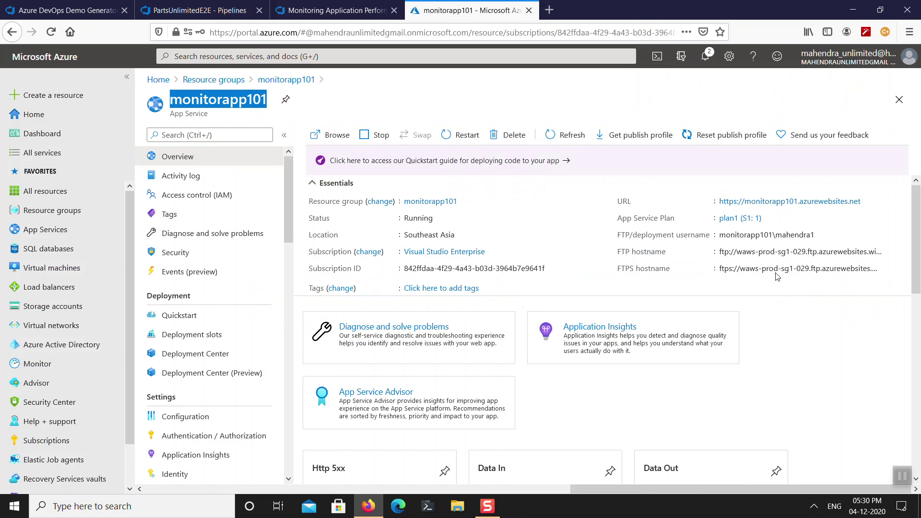
left_click(201, 10)
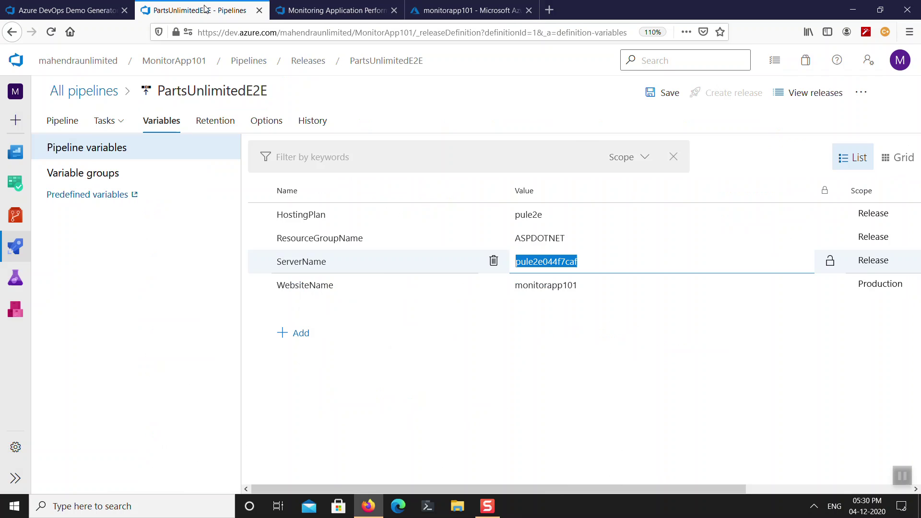
left_click(345, 7)
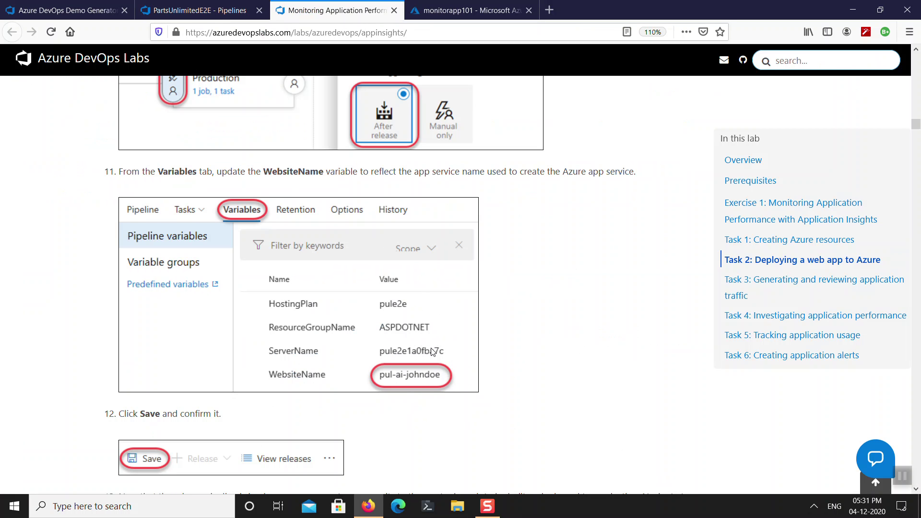
scroll(442, 367, "down", 6)
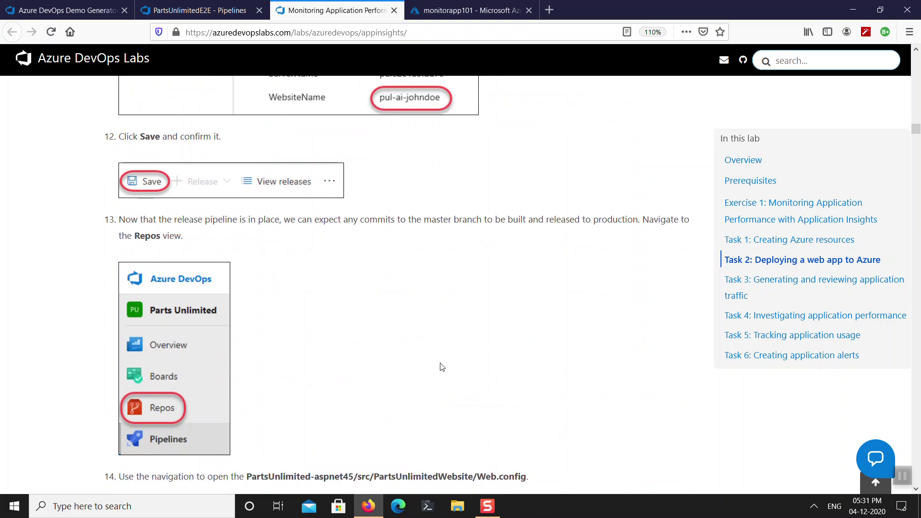
scroll(442, 367, "up", 6)
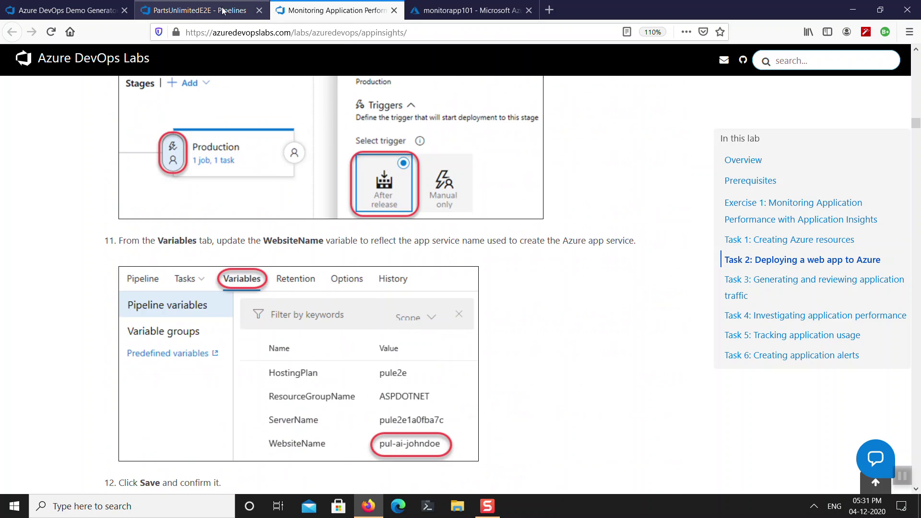
left_click(199, 11)
Copy the resource group name monitorapp101 and paste it as the ResourceGroupName value.
left_click(580, 224)
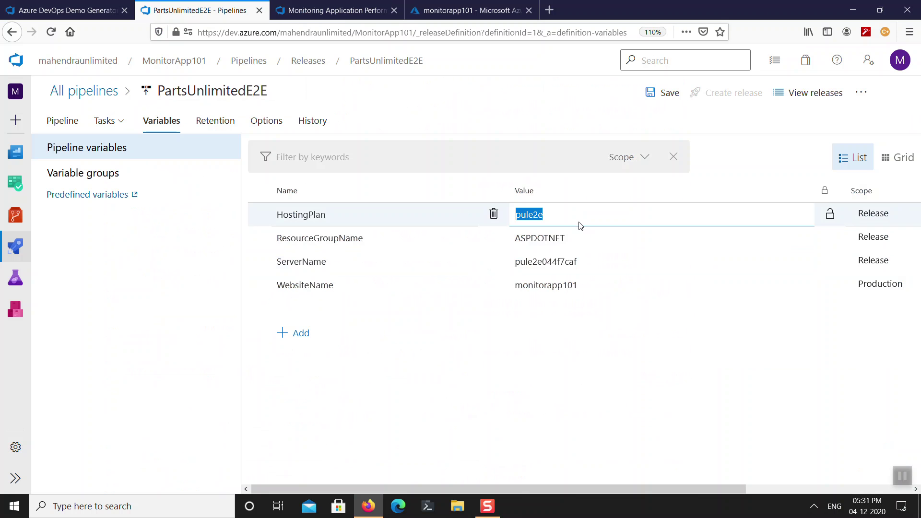
left_click(585, 235)
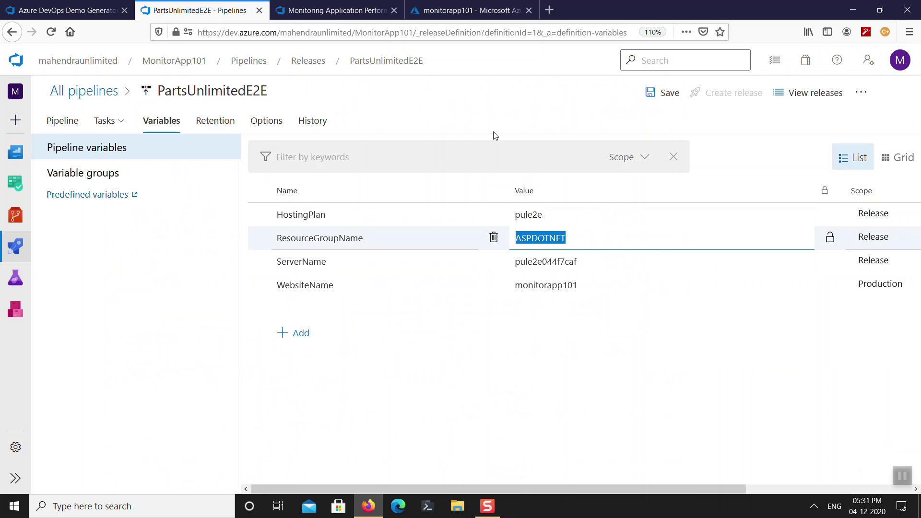
left_click(455, 13)
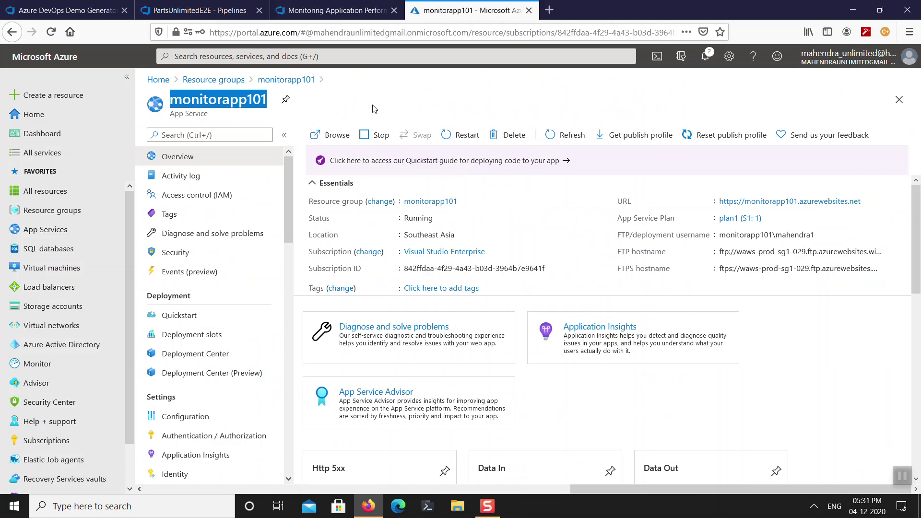
left_click(466, 201)
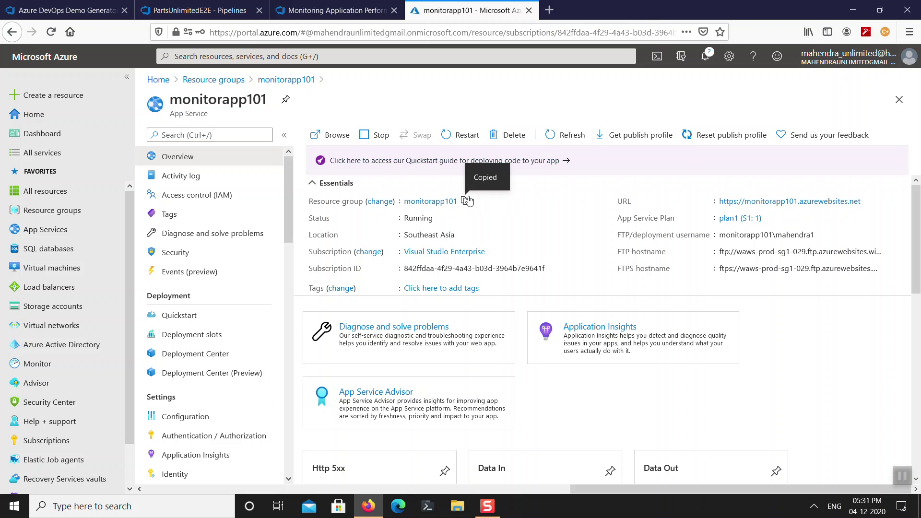
left_click(213, 14)
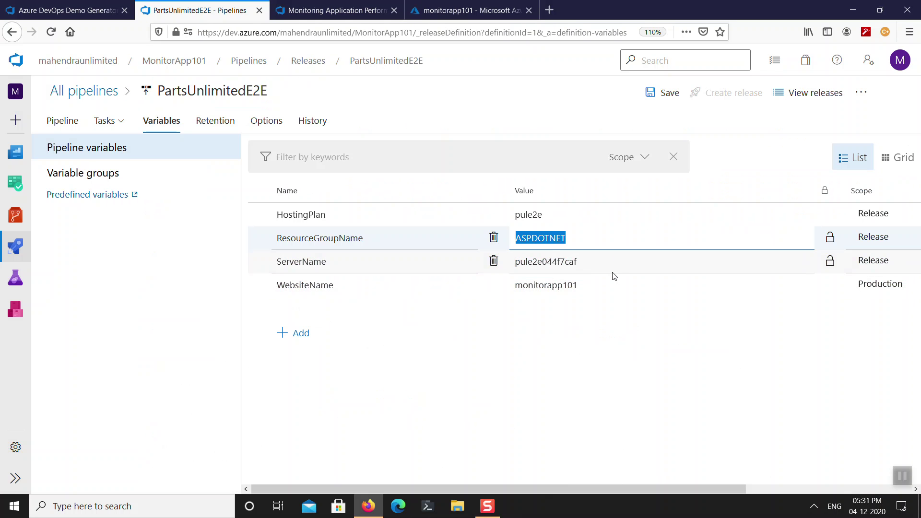
key("ctrl+v")
Set the HostingPlan variable to plan1.
left_click(580, 214)
double_click(580, 214)
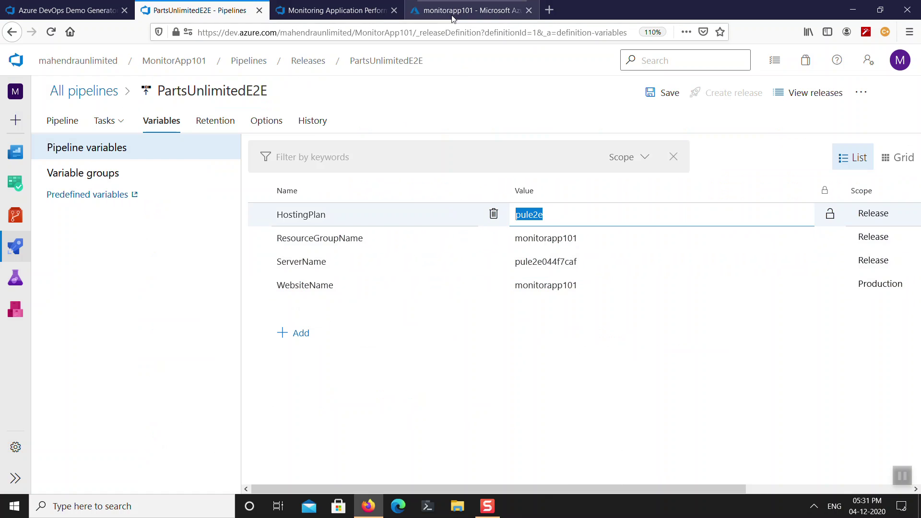
left_click(453, 14)
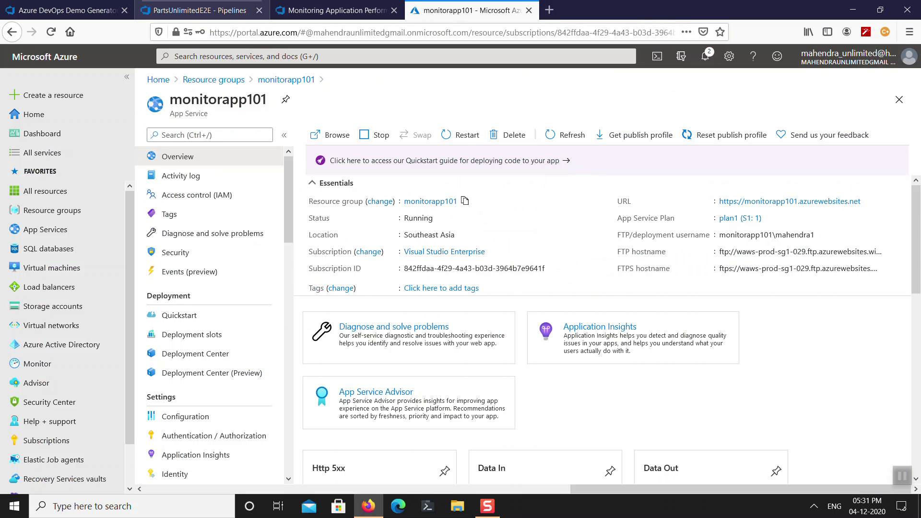
left_click(207, 10)
type("plan")
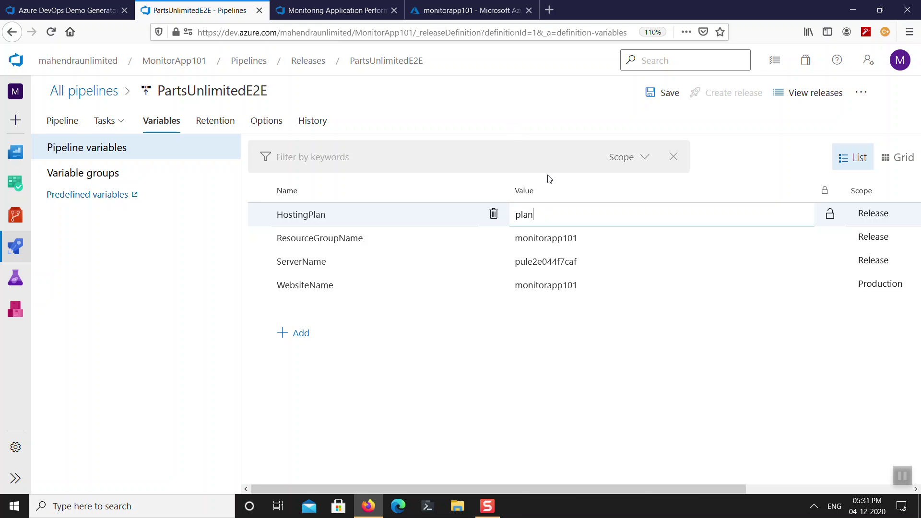
type("1")
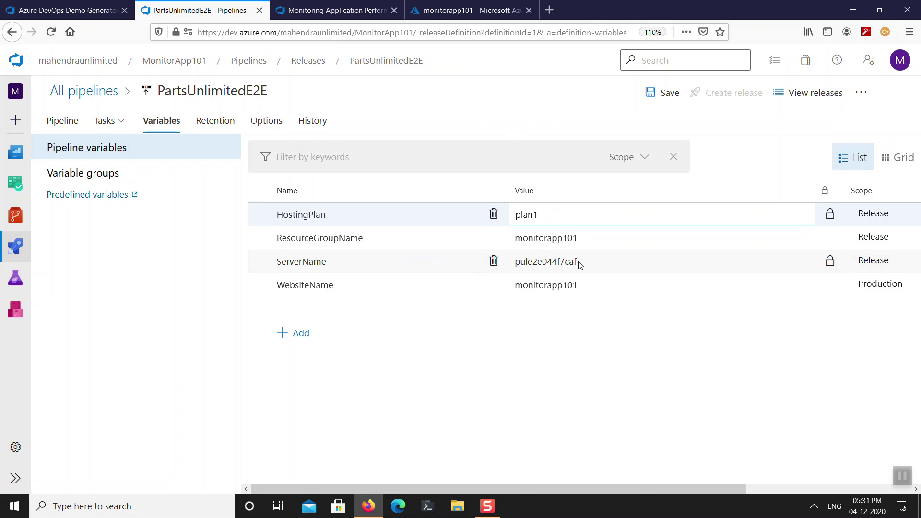
left_click(580, 238)
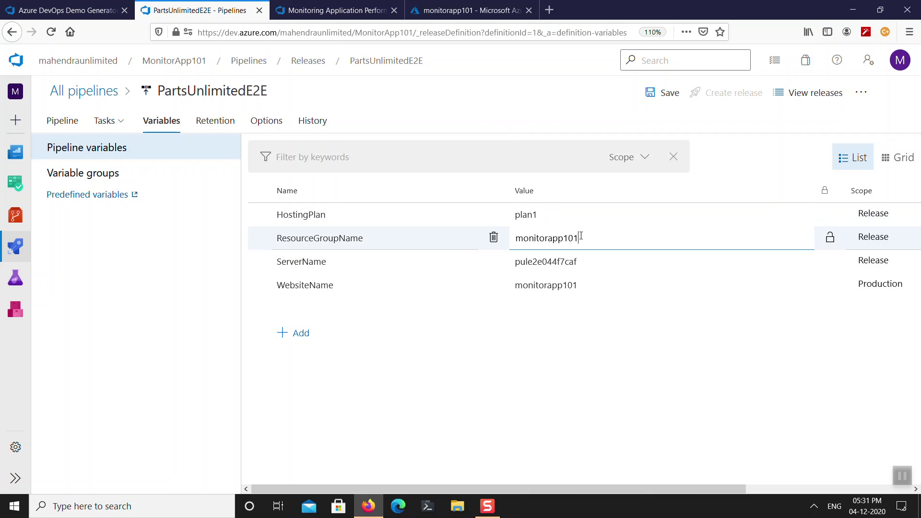
Replace the ServerName variable value with monitorapp101.
left_click(632, 263)
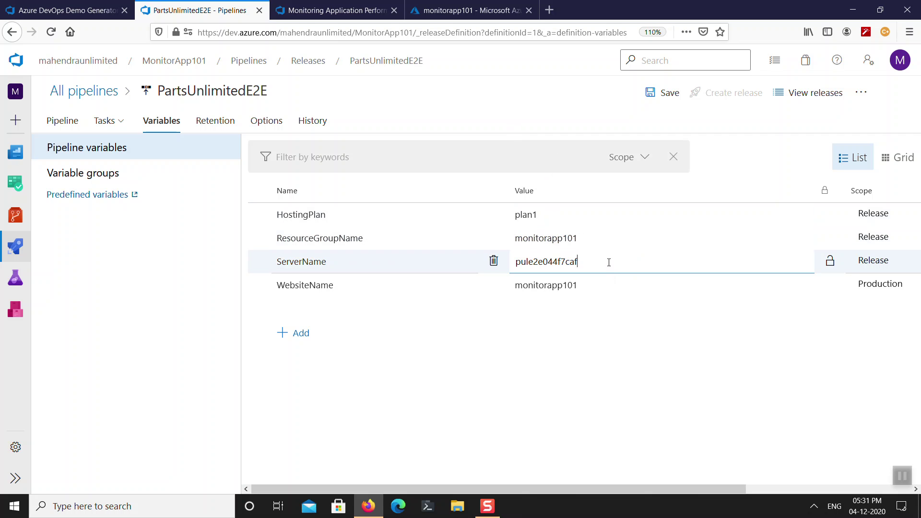
double_click(609, 262)
double_click(562, 290)
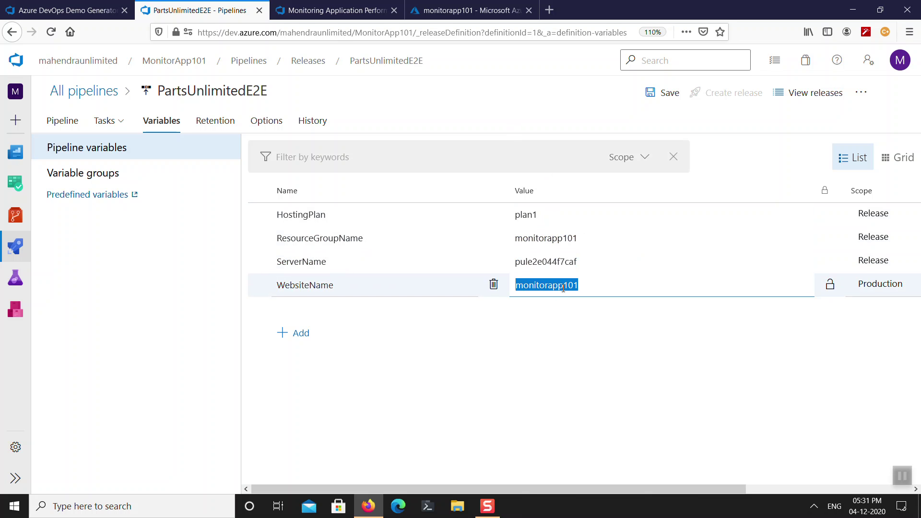
double_click(578, 263)
key("ctrl+v")
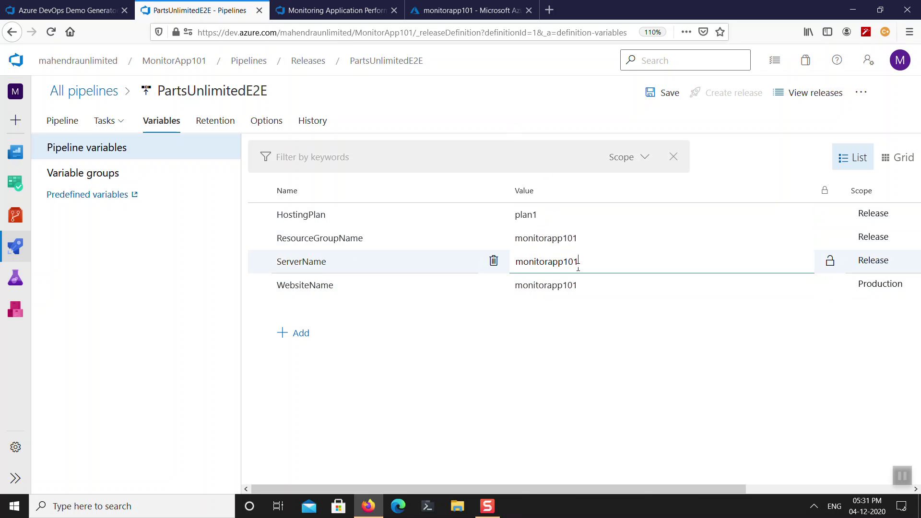
Read the lab instructions for the next step.
left_click(335, 9)
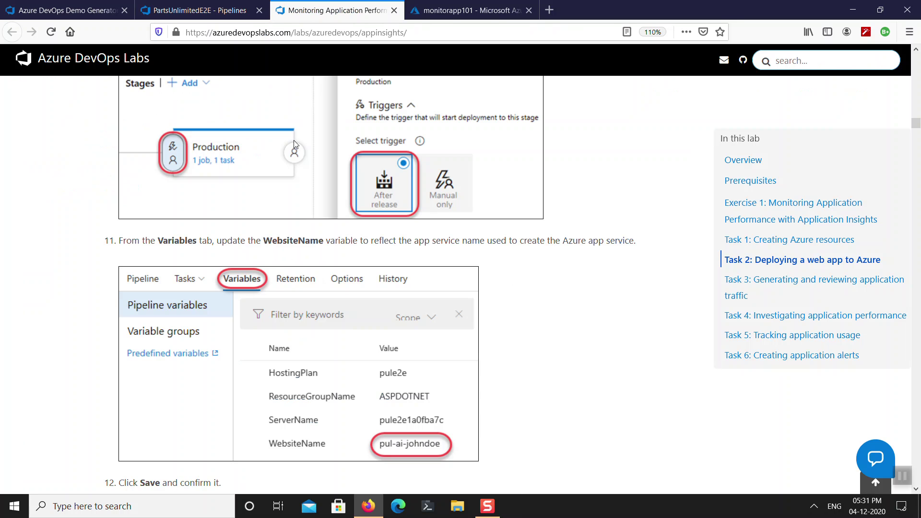
scroll(561, 385, "down", 3)
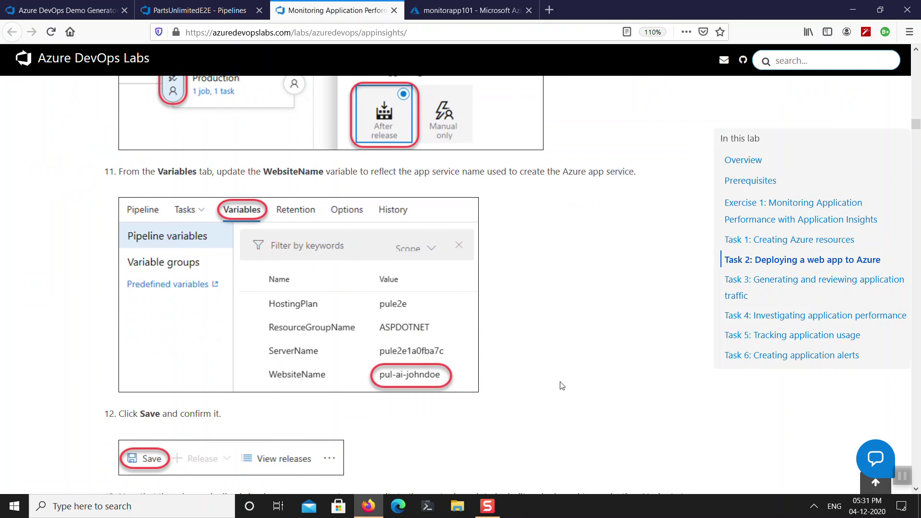
scroll(563, 385, "up", 7)
scroll(562, 386, "down", 7)
scroll(562, 386, "down", 6)
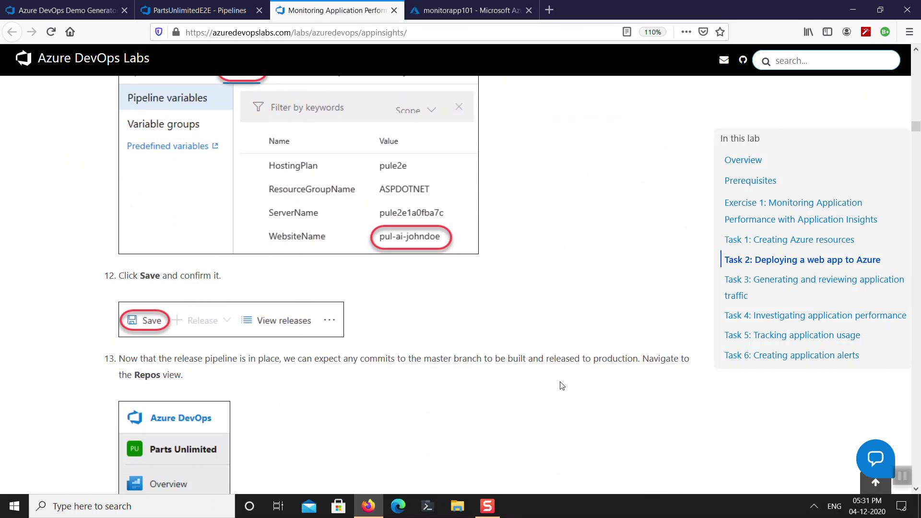
scroll(562, 386, "down", 12)
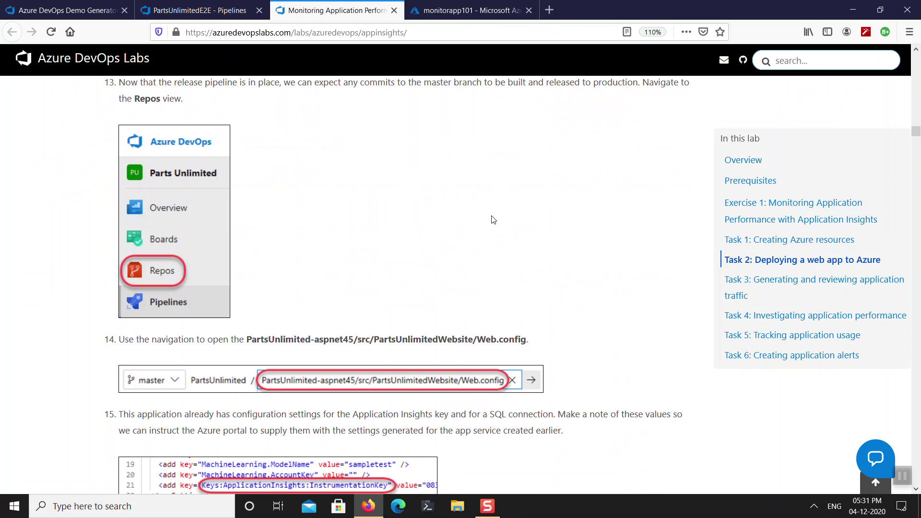
Save the PartsUnlimitedE2E release pipeline, confirming with OK.
left_click(202, 10)
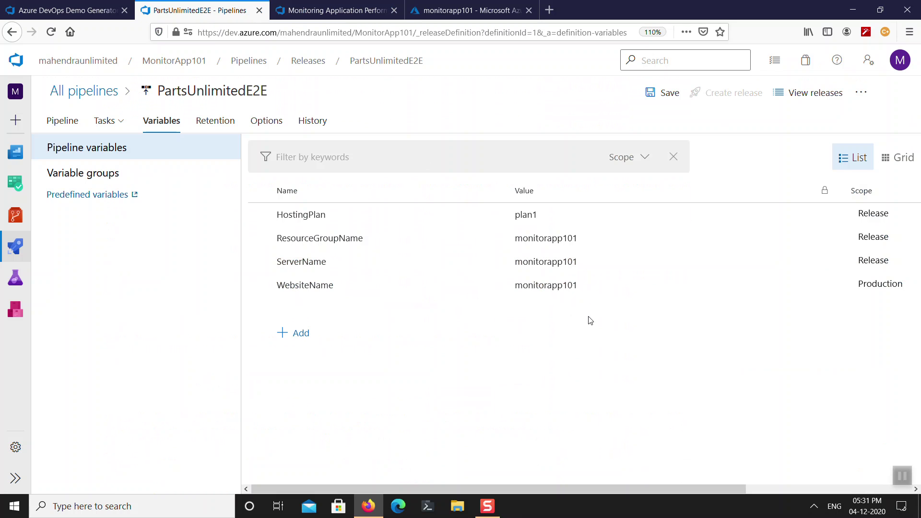
left_click(663, 96)
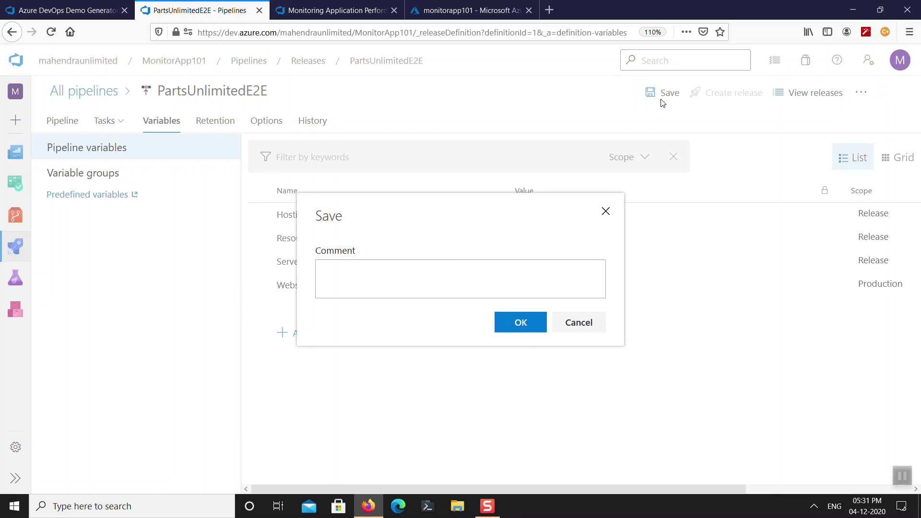
left_click(527, 329)
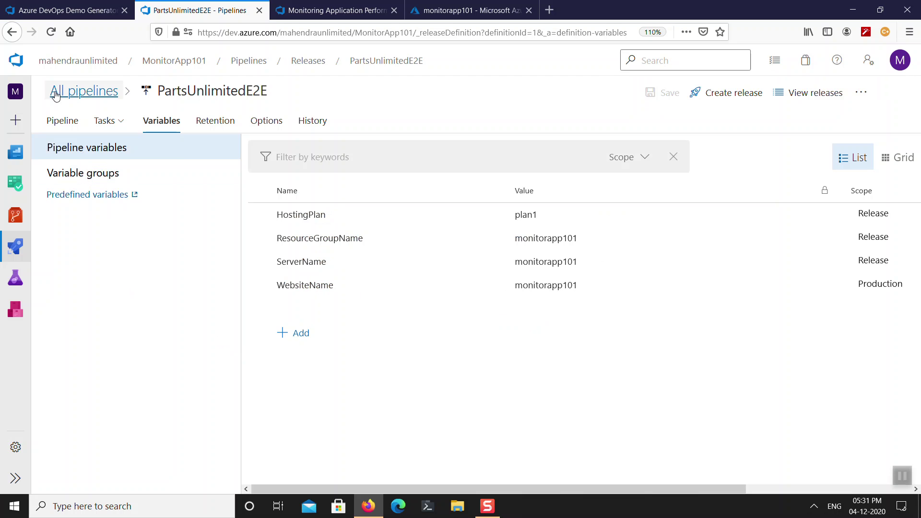
Open the repository files and check the lab instructions for the Web.config path.
mouse_move(16, 216)
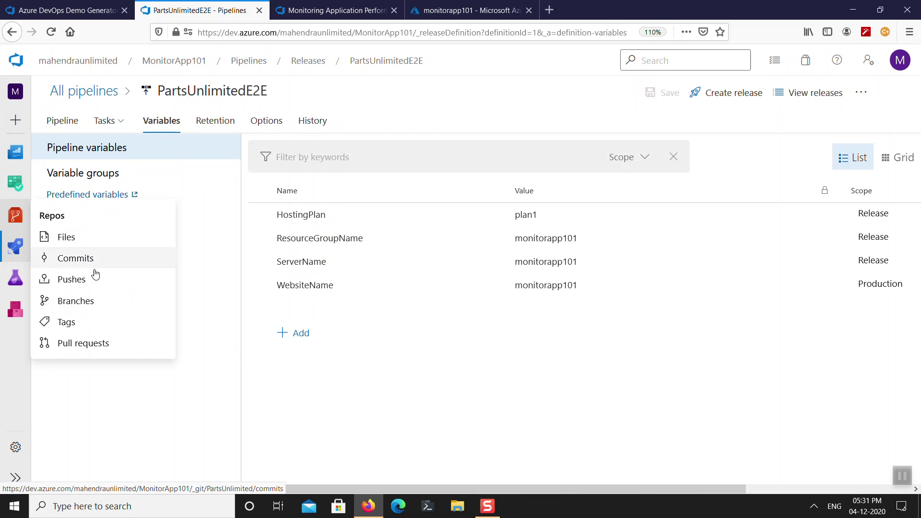
left_click(72, 238)
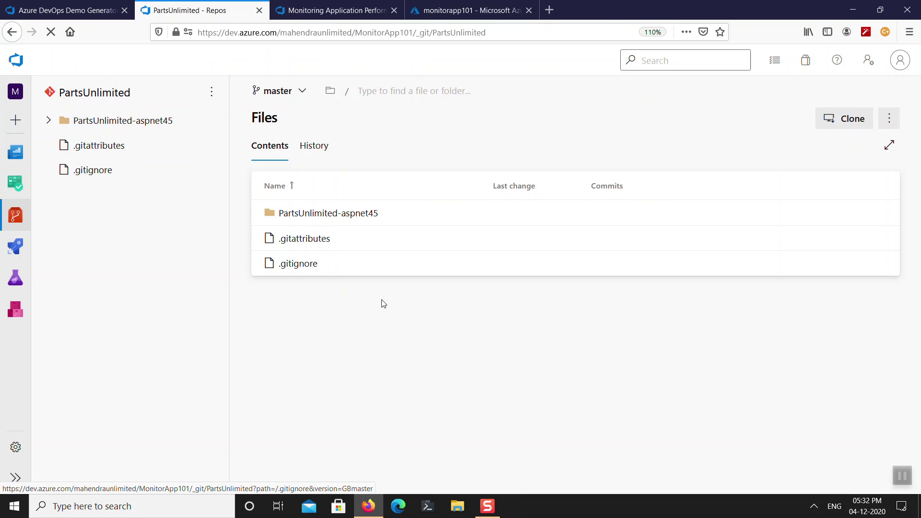
left_click(360, 225)
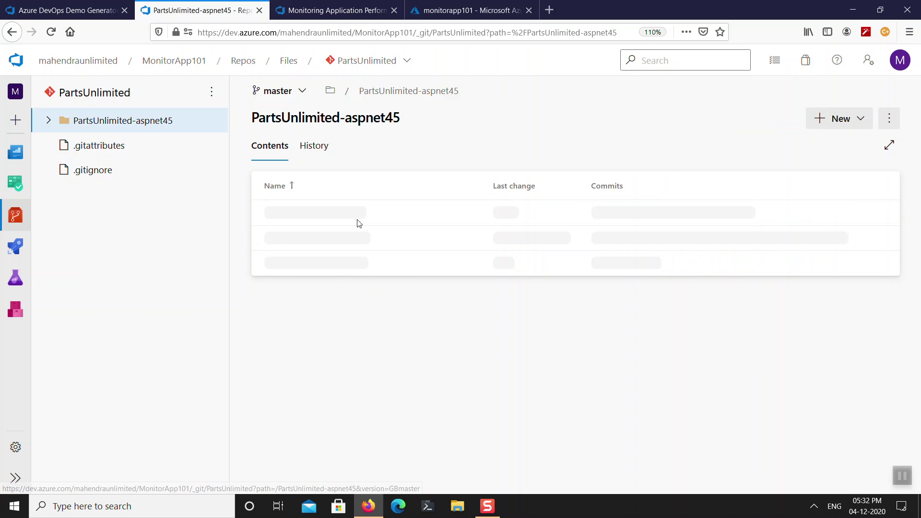
left_click(342, 10)
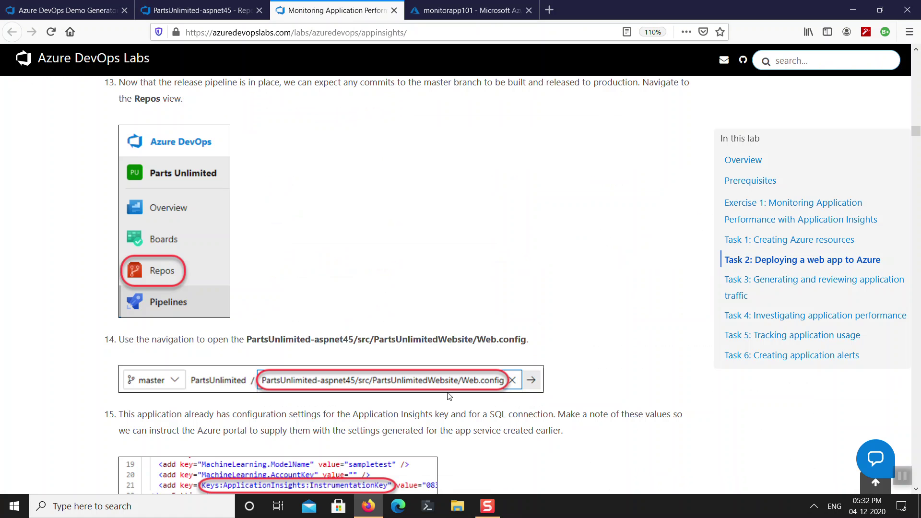
scroll(424, 388, "down", 3)
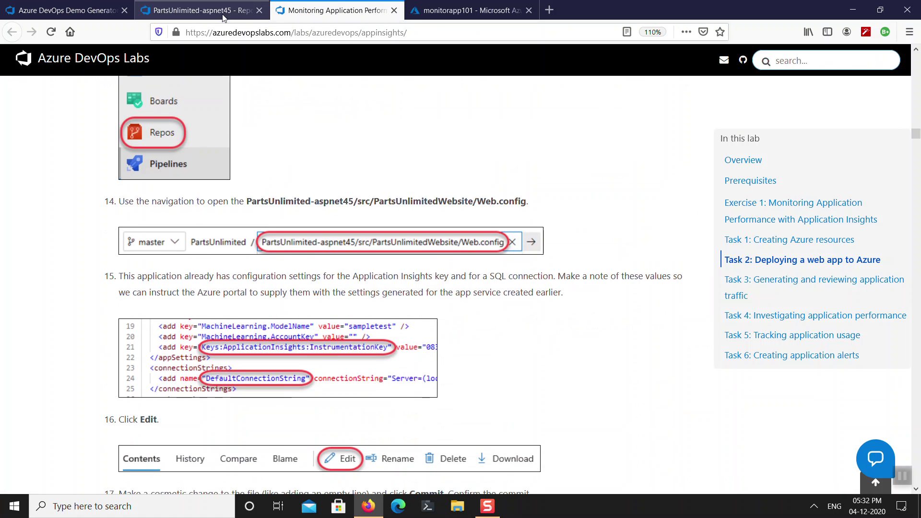
left_click(201, 10)
scroll(377, 403, "down", 4)
scroll(378, 403, "down", 2)
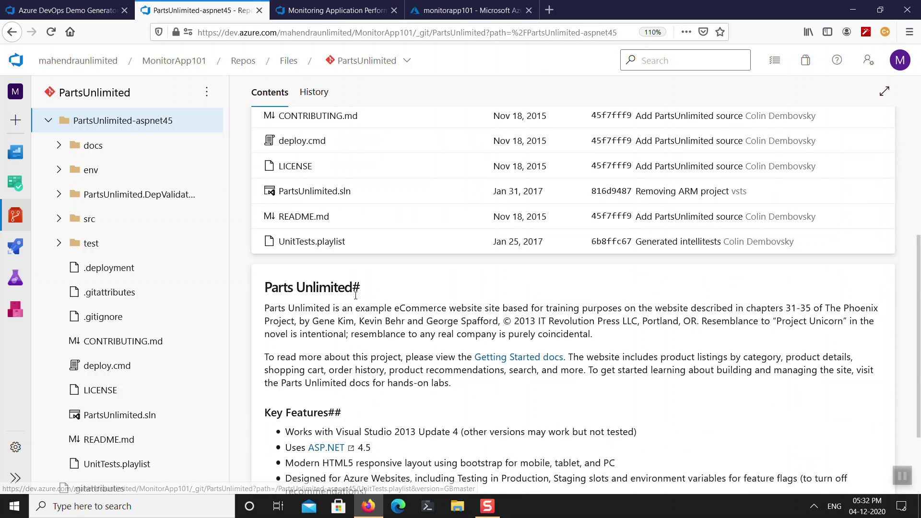
scroll(368, 230, "up", 2)
scroll(367, 223, "up", 4)
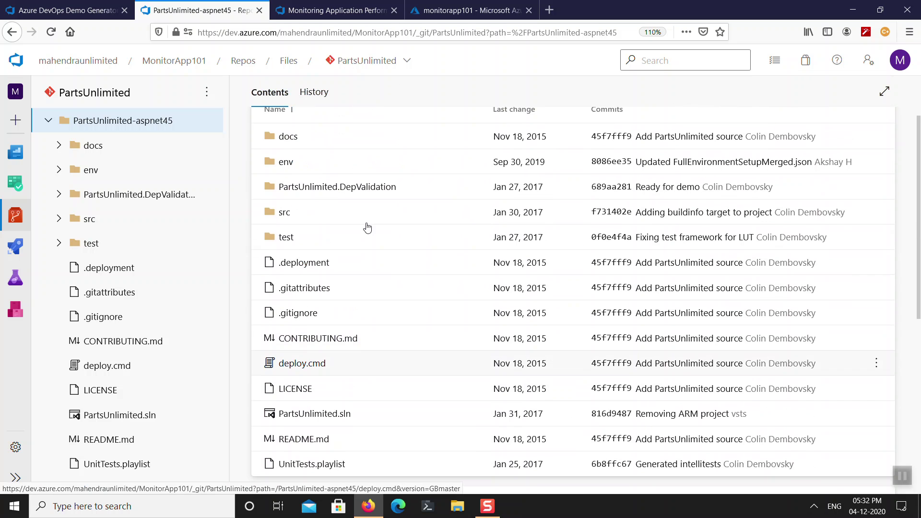
scroll(372, 373, "down", 2)
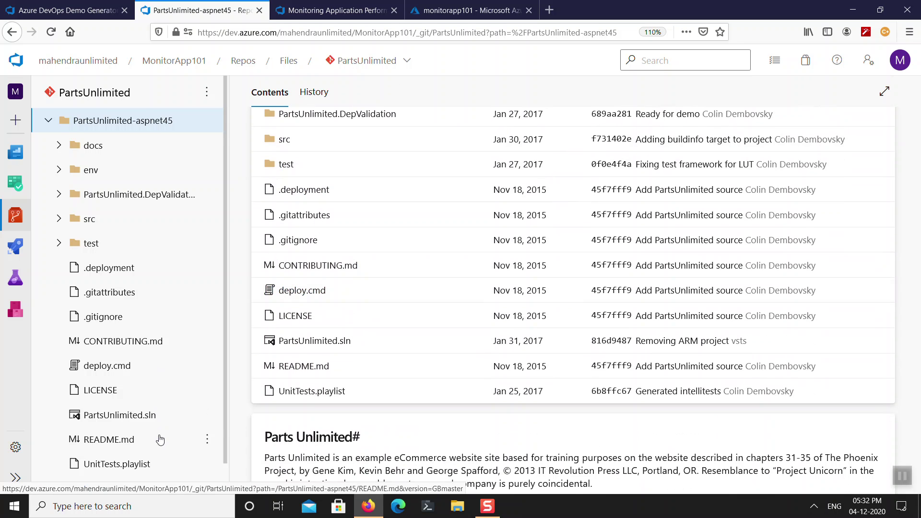
scroll(96, 213, "down", 1)
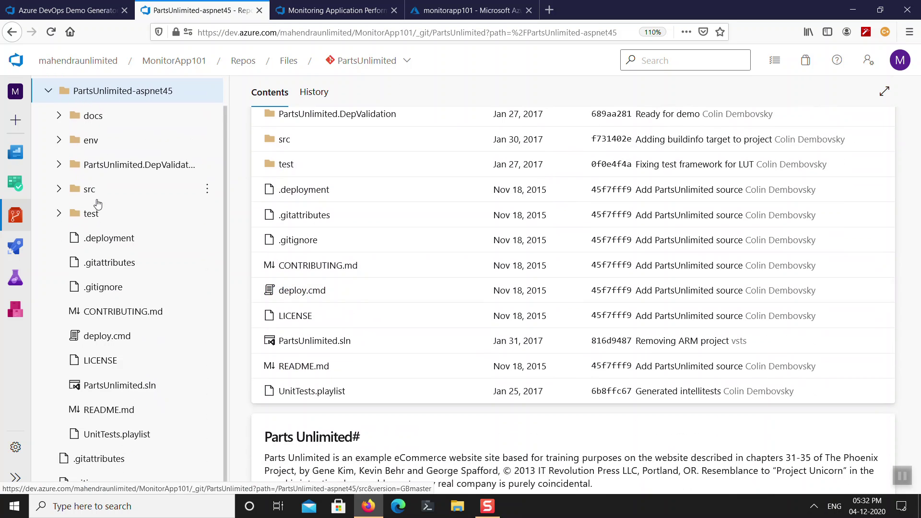
scroll(96, 202, "up", 1)
Browse PartsUnlimited-aspnet45 > src > PartsUnlimitedWebsite and open Web.config.
left_click(79, 101)
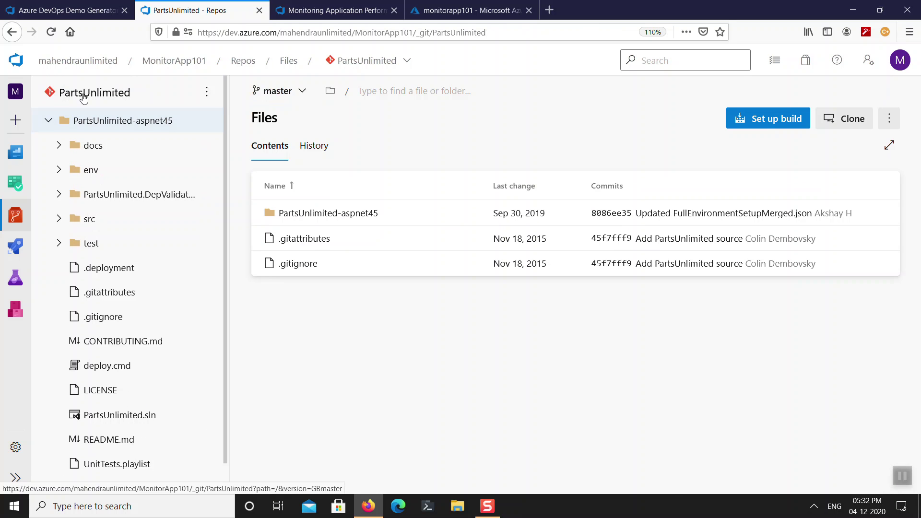
left_click(323, 217)
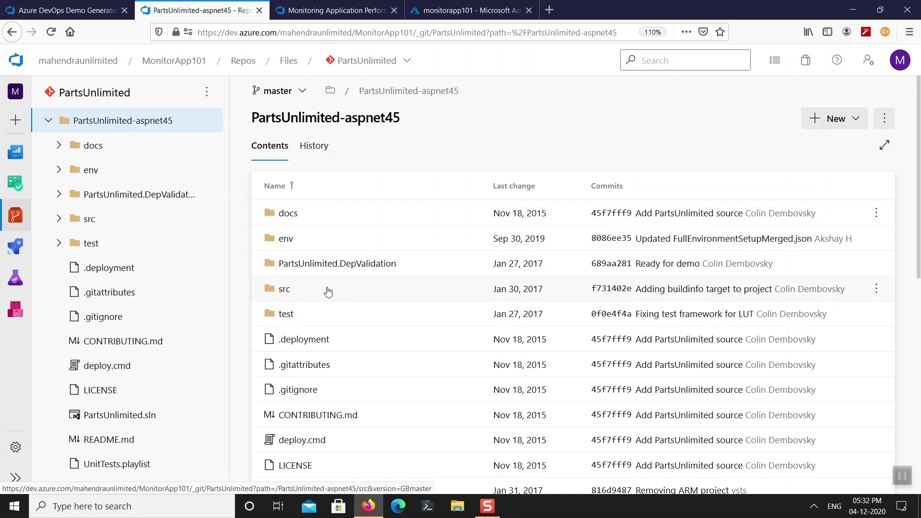
left_click(332, 290)
left_click(351, 217)
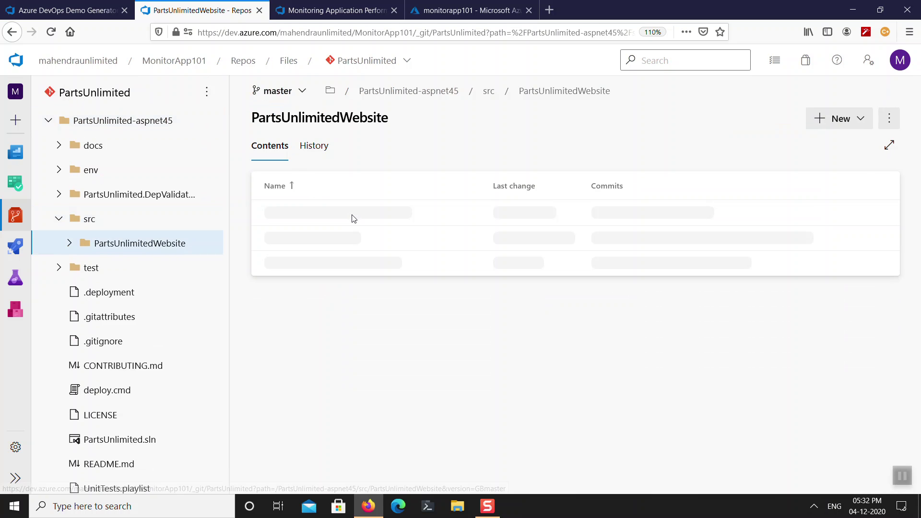
scroll(365, 318, "down", 6)
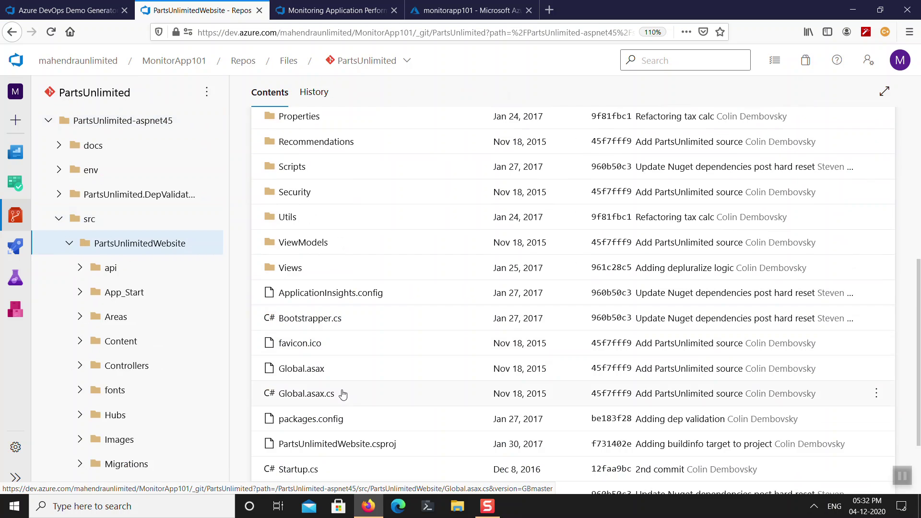
scroll(377, 408, "down", 2)
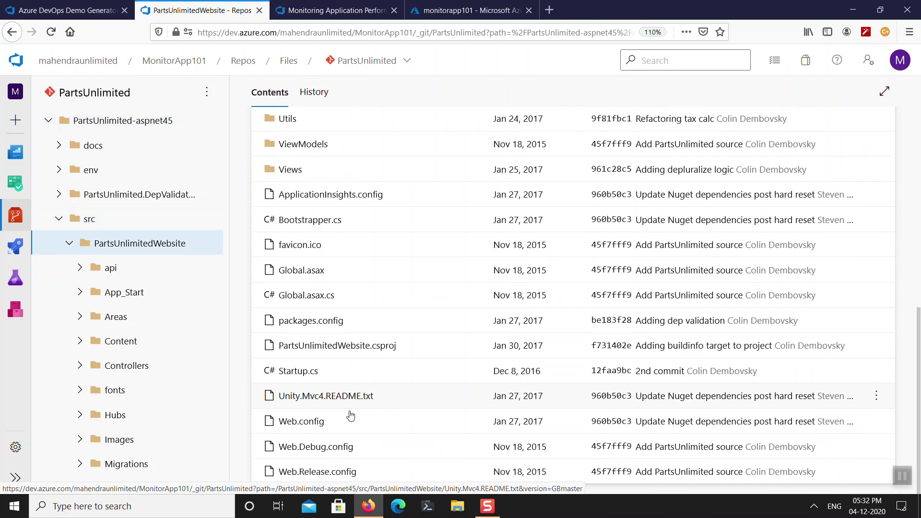
left_click(318, 423)
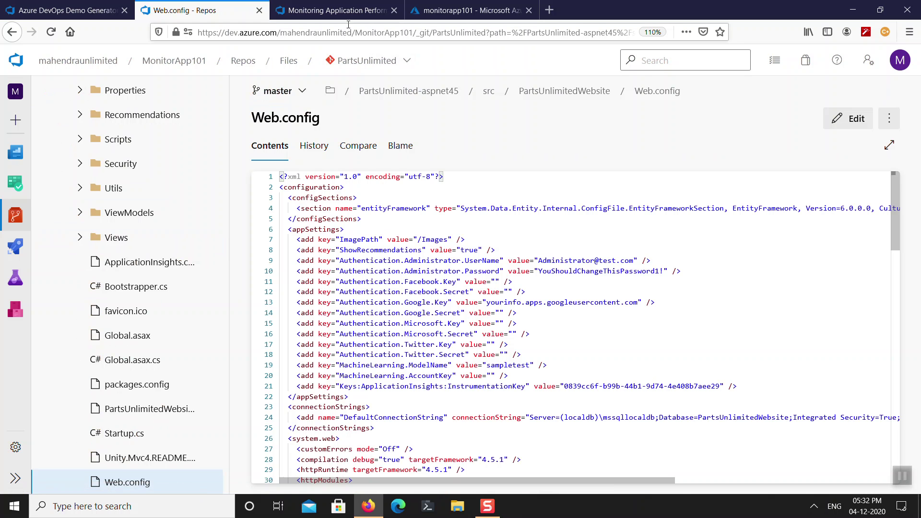
Recheck the lab instructions and select the instrumentation key value on Web.config line 21.
left_click(354, 10)
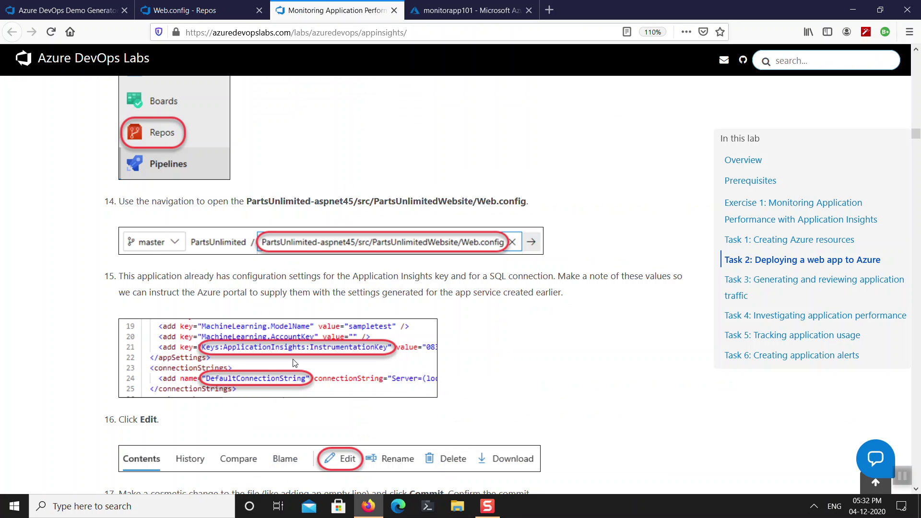
left_click(200, 13)
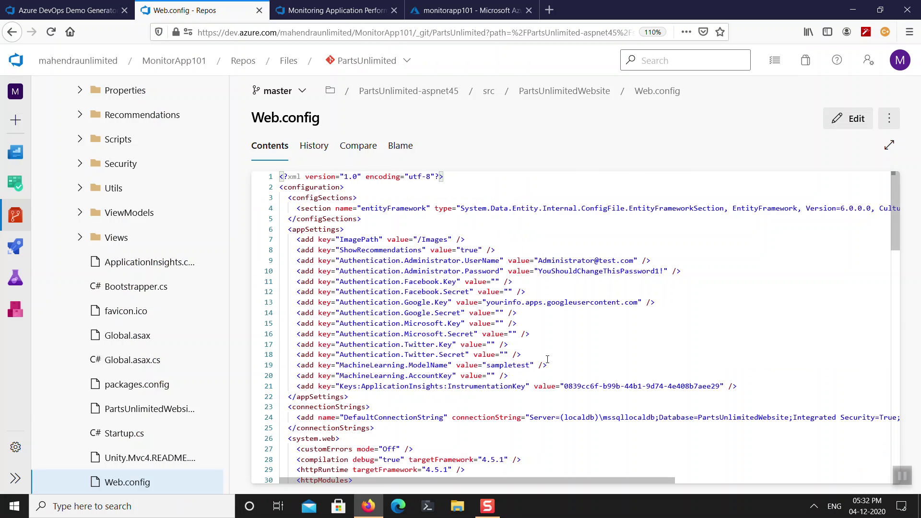
scroll(551, 350, "down", 3)
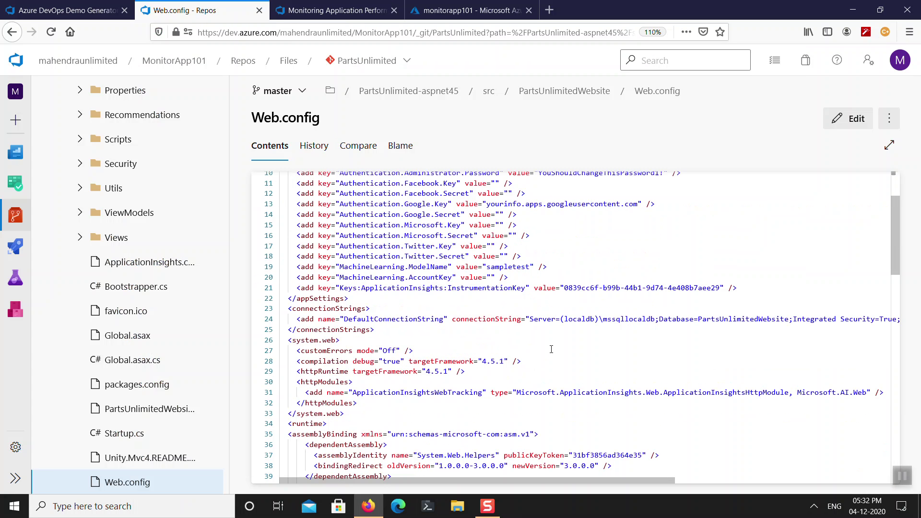
scroll(551, 349, "up", 3)
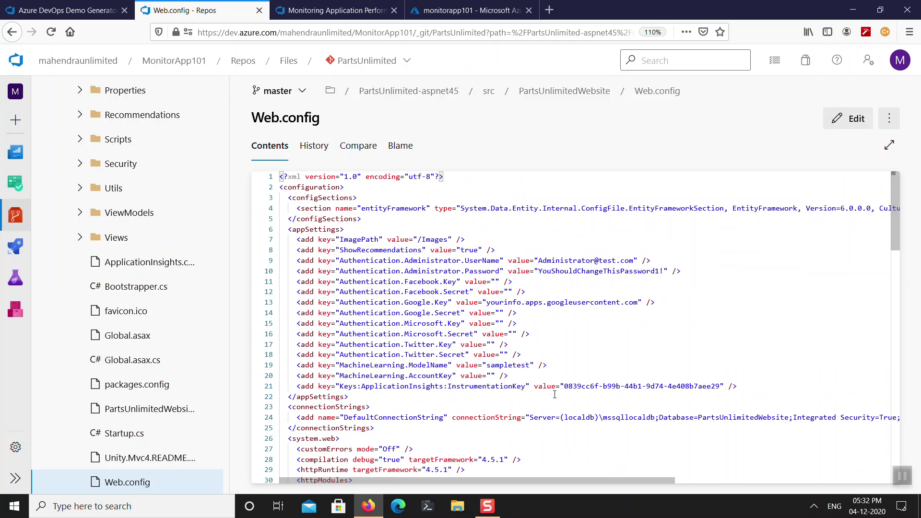
left_click_drag(566, 387, 721, 388)
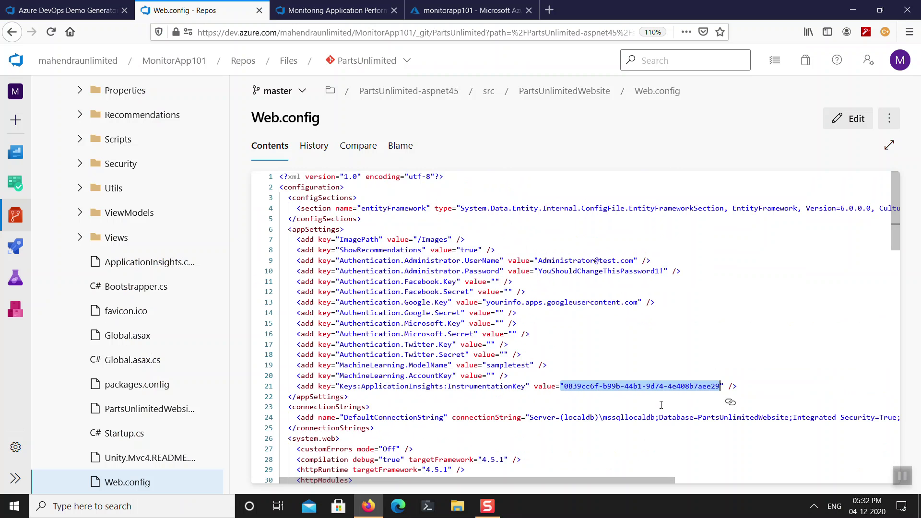
left_click(334, 11)
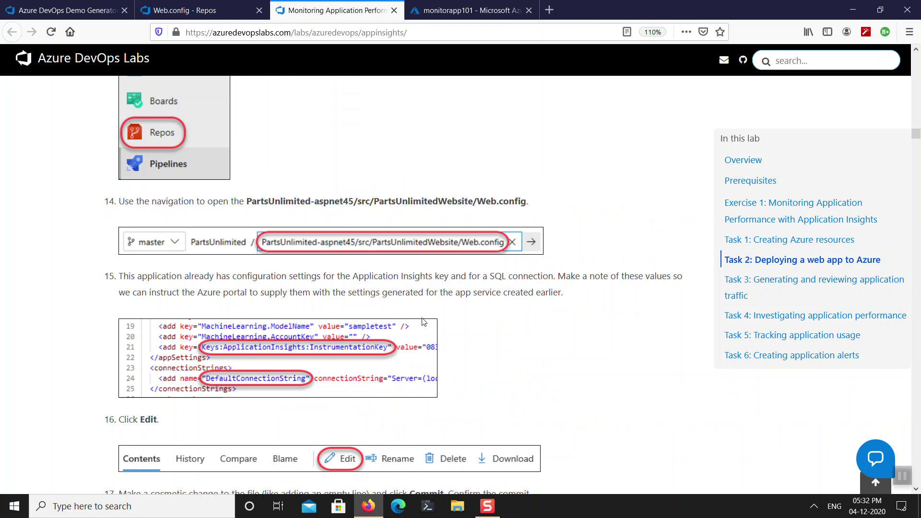
Read through the remaining lab steps.
scroll(402, 346, "down", 4)
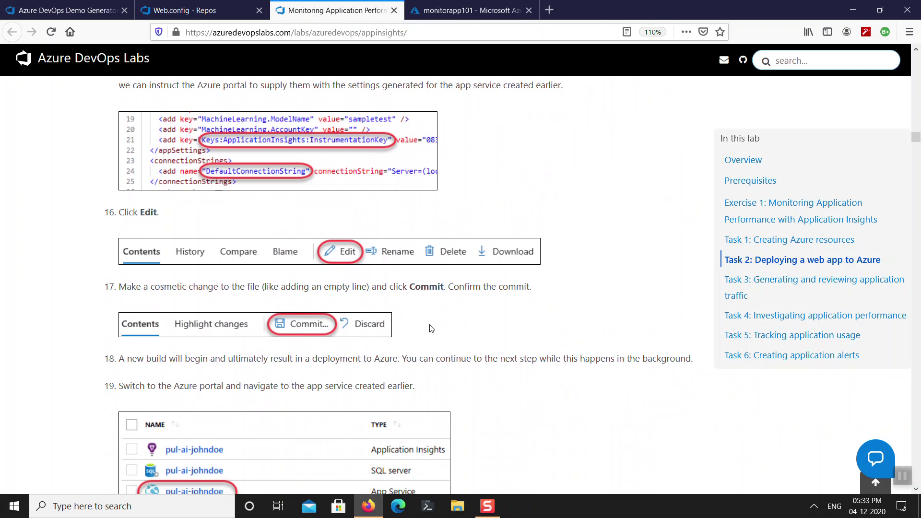
scroll(431, 329, "down", 7)
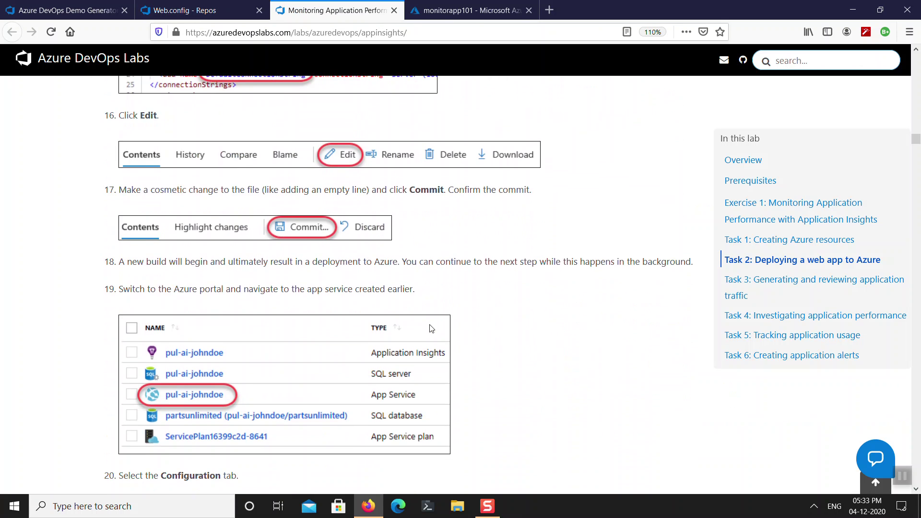
scroll(431, 328, "down", 1)
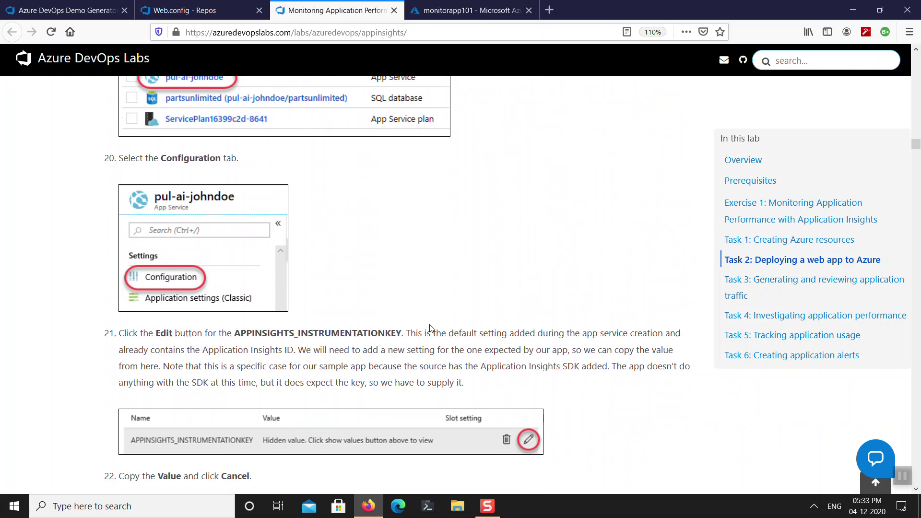
scroll(432, 329, "down", 3)
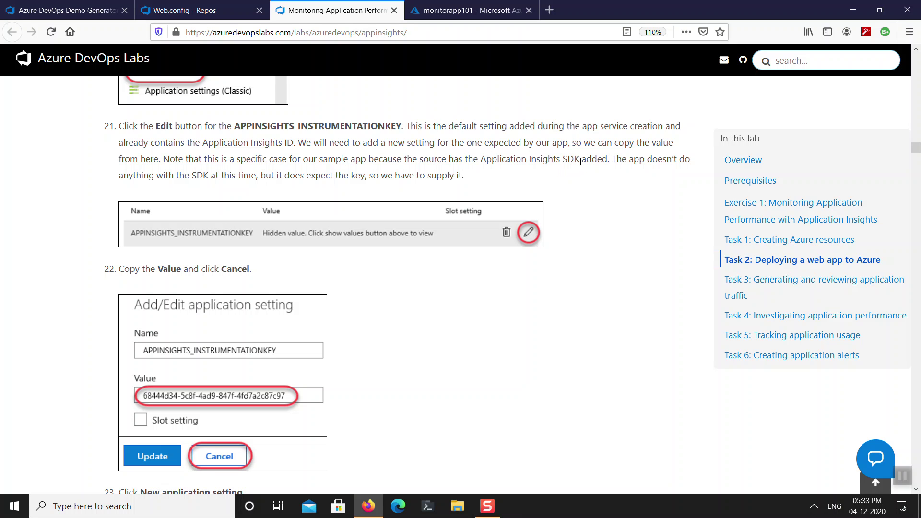
scroll(506, 365, "down", 5)
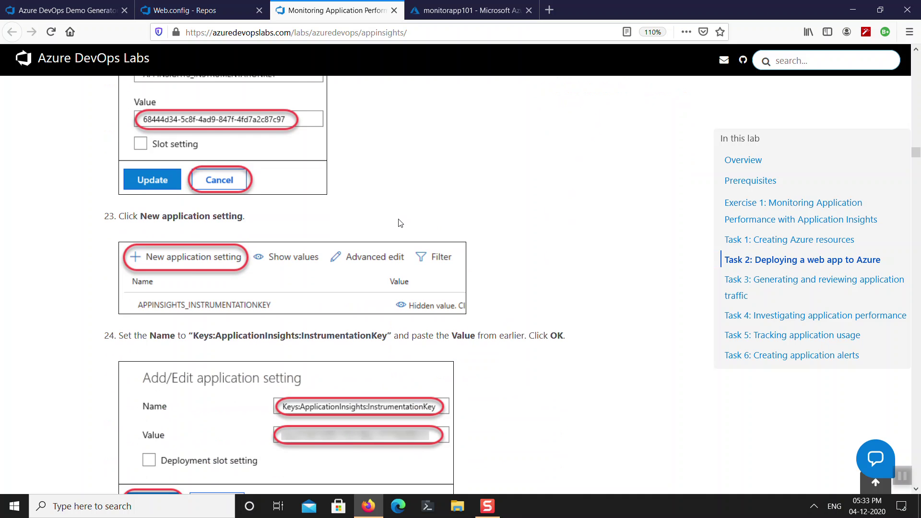
scroll(400, 223, "up", 3)
scroll(406, 257, "down", 2)
scroll(406, 257, "down", 2)
scroll(466, 311, "down", 4)
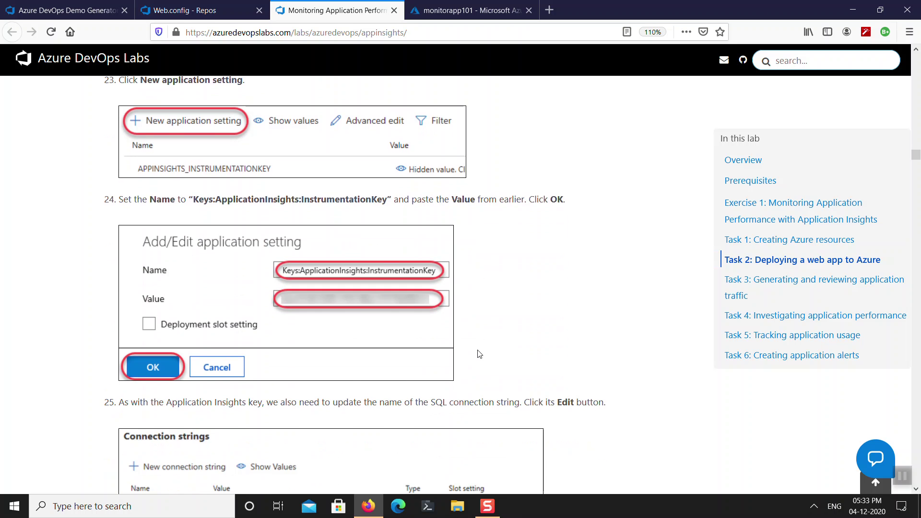
scroll(479, 353, "up", 10)
Open the Application Insights settings of the monitorapp101 App Service.
left_click(202, 10)
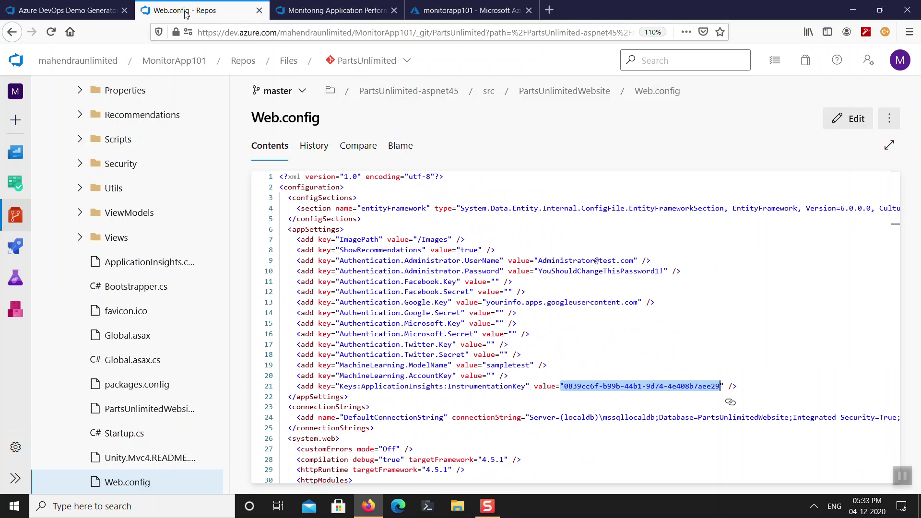
left_click(451, 10)
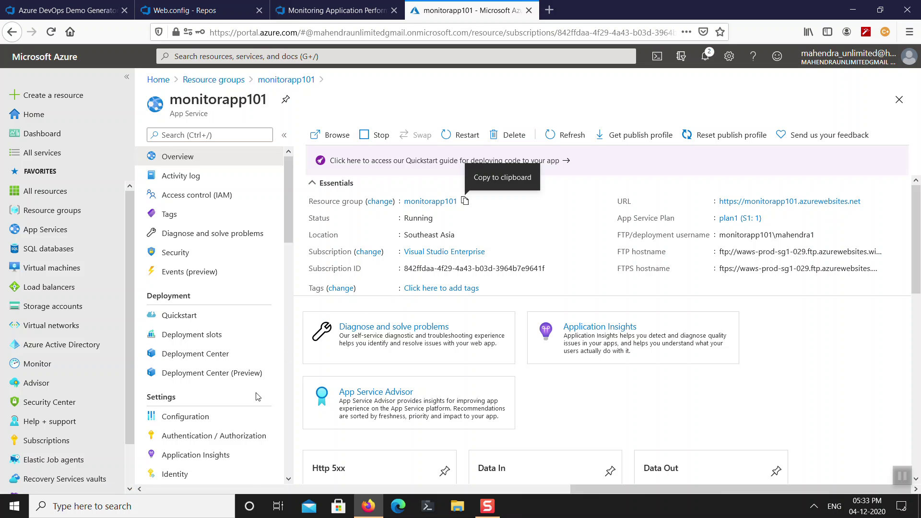
scroll(256, 400, "down", 2)
left_click(590, 347)
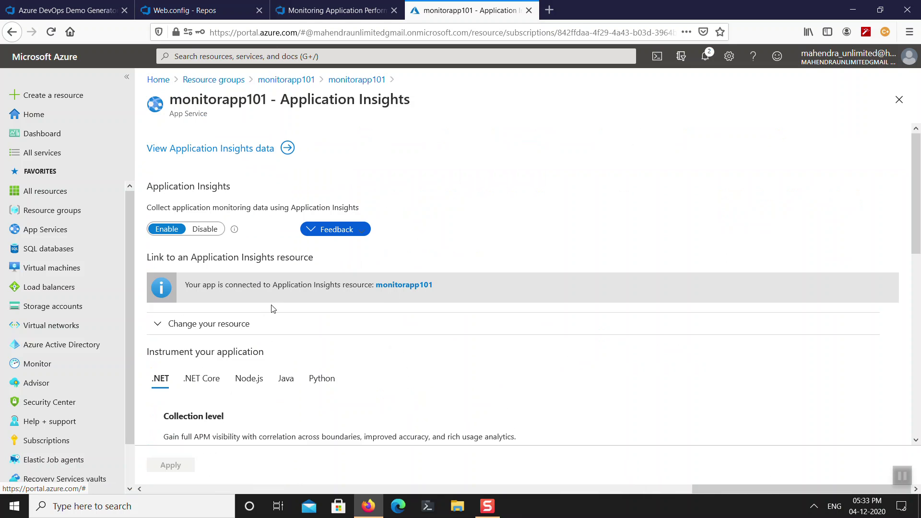
Open the linked monitorapp101 Application Insights resource and copy its instrumentation key.
left_click(217, 324)
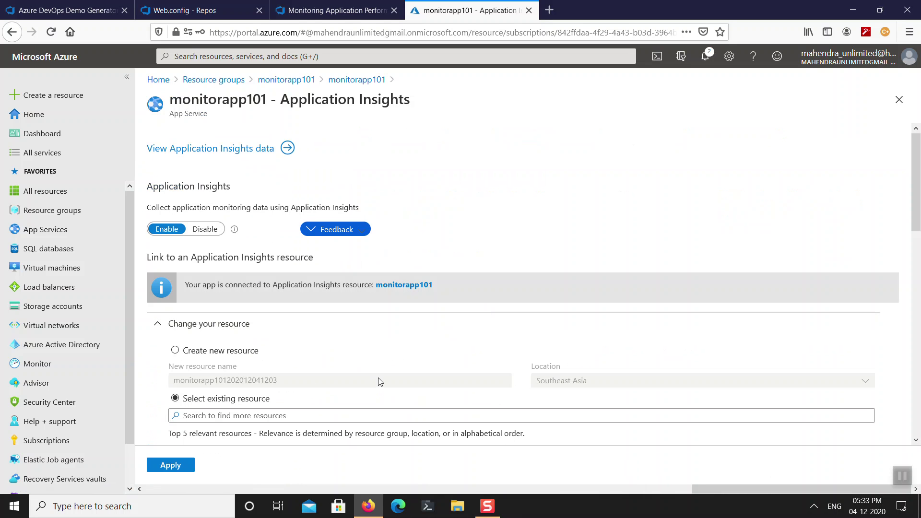
scroll(382, 380, "down", 3)
scroll(382, 380, "down", 1)
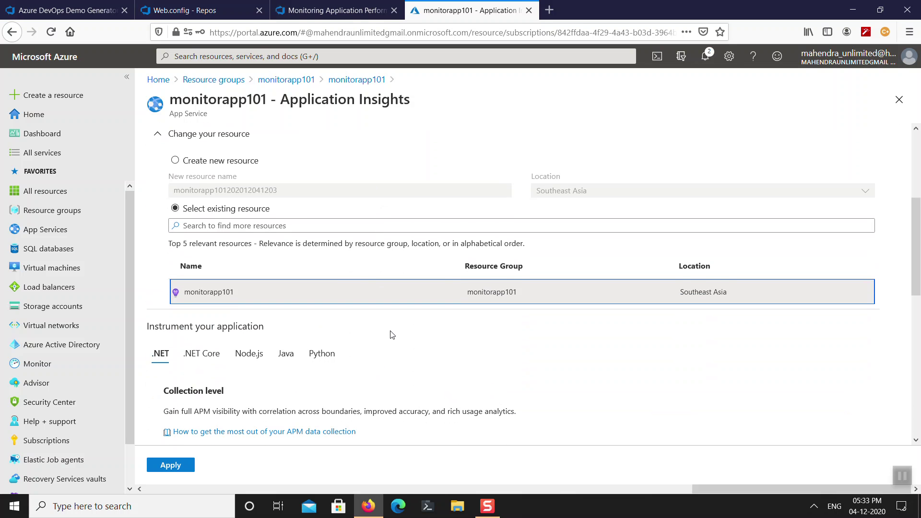
scroll(393, 340, "down", 7)
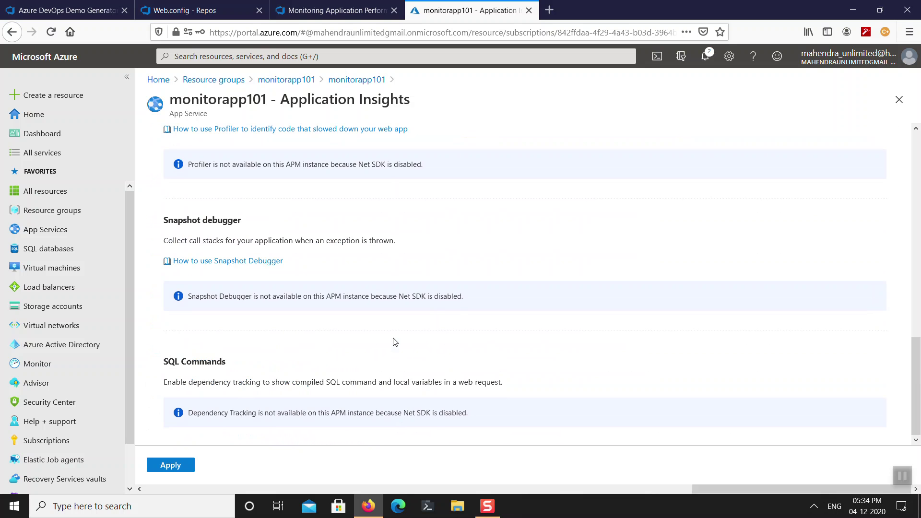
scroll(395, 342, "up", 10)
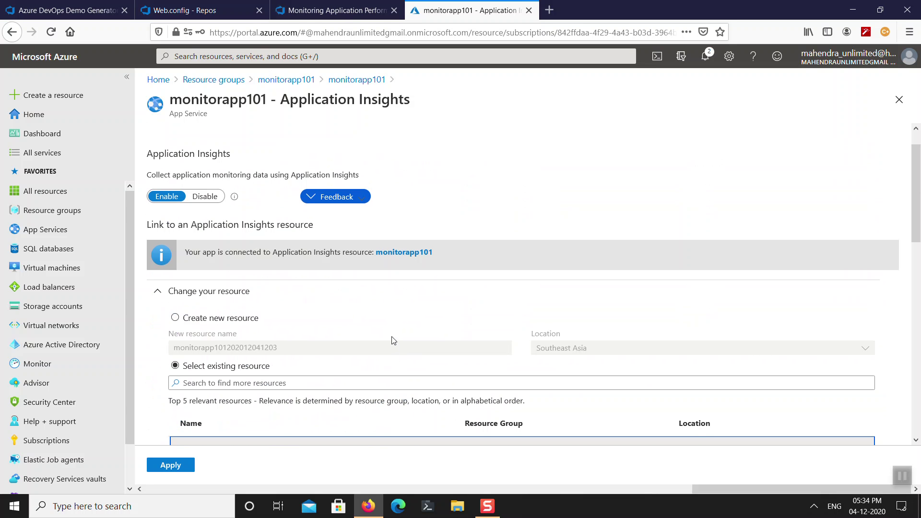
left_click(404, 253)
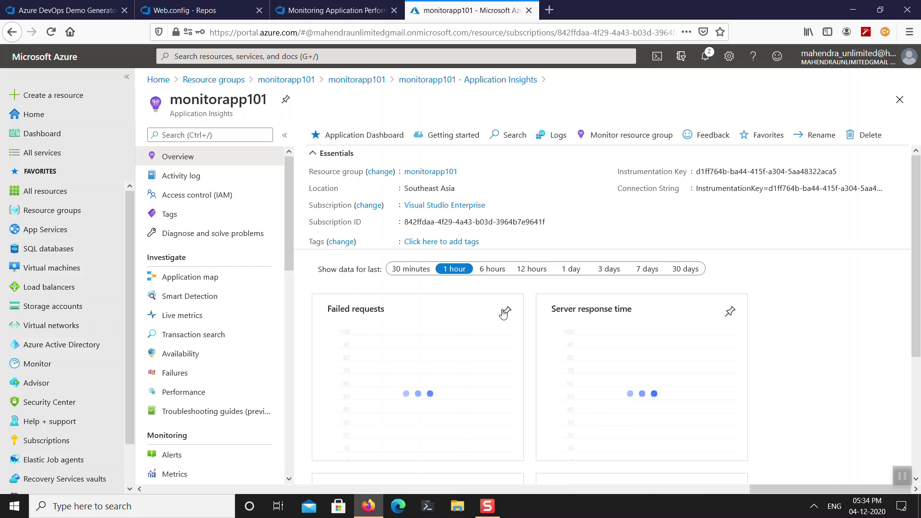
left_click(845, 173)
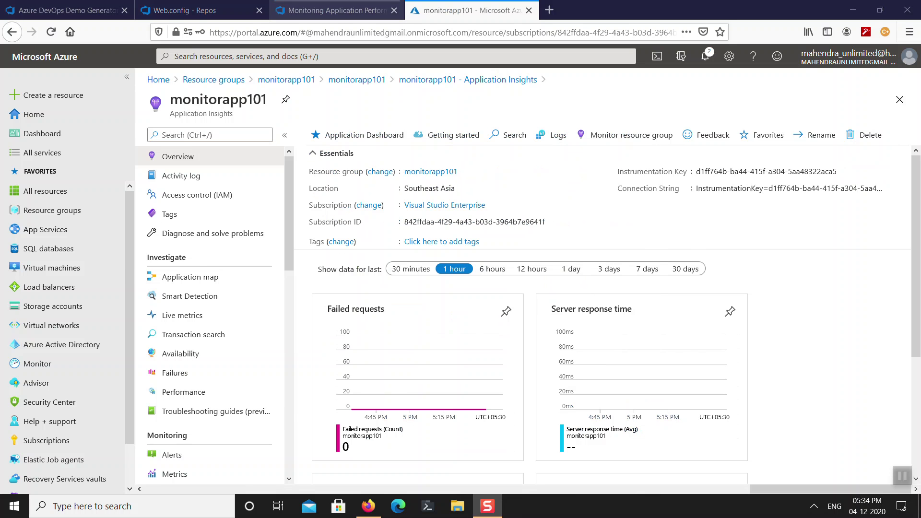
left_click(349, 10)
left_click(185, 10)
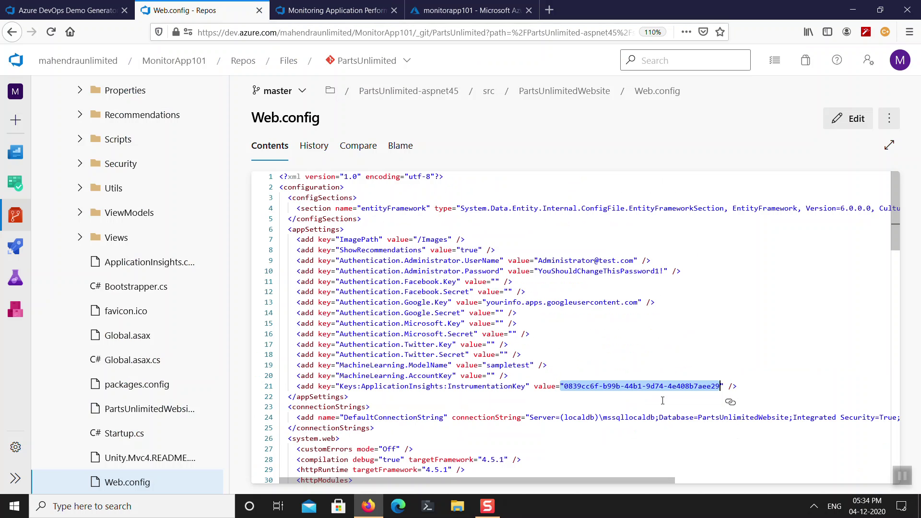
Edit Web.config and paste the new instrumentation key over the old one on line 21.
left_click(843, 119)
double_click(572, 386)
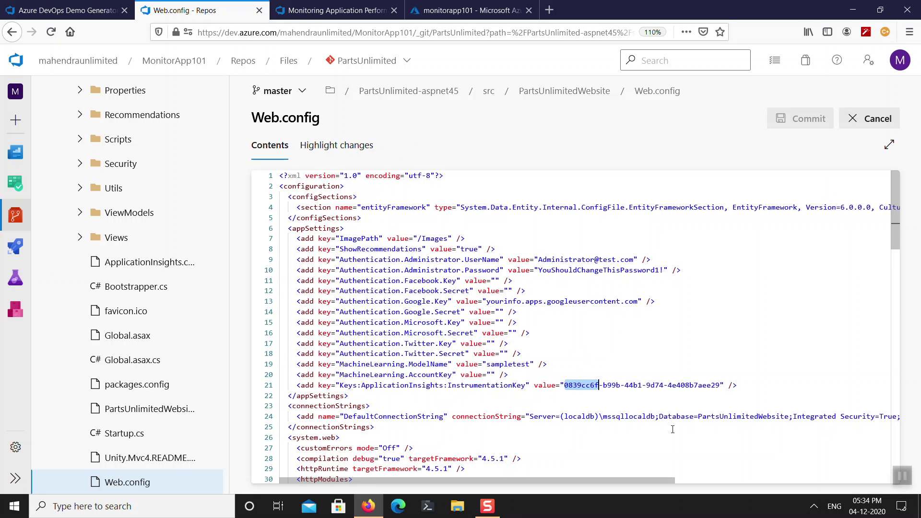
key("shift+Right")
key("shift+Right")
key("shift+Right")
key("shift+Right")
key("shift+Right")
key("shift+Right")
key("shift+Right")
key("shift+Right")
key("shift+Right")
key("shift+Right")
key("shift+Right")
key("shift+Right")
key("shift+Right")
key("shift+Right")
key("shift+Right")
key("shift+Right")
key("shift+Right")
key("shift+Right")
key("shift+Right")
key("shift+Right")
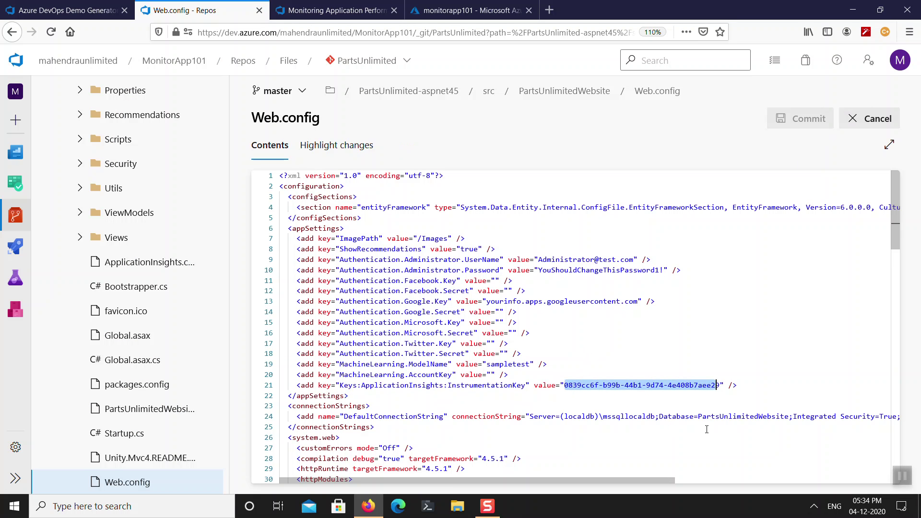
key("ctrl+v")
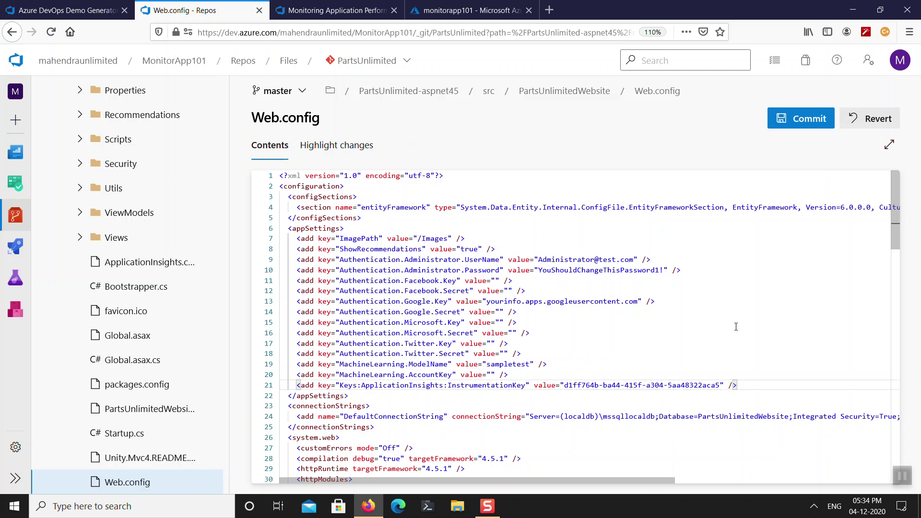
Select the local connection string value on line 24.
left_click_drag(652, 480, 707, 480)
left_click_drag(445, 419, 825, 417)
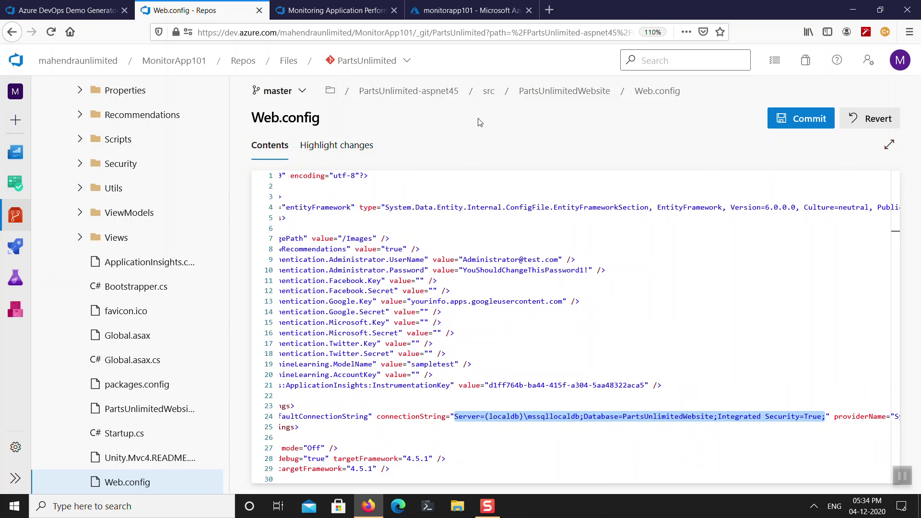
left_click(468, 10)
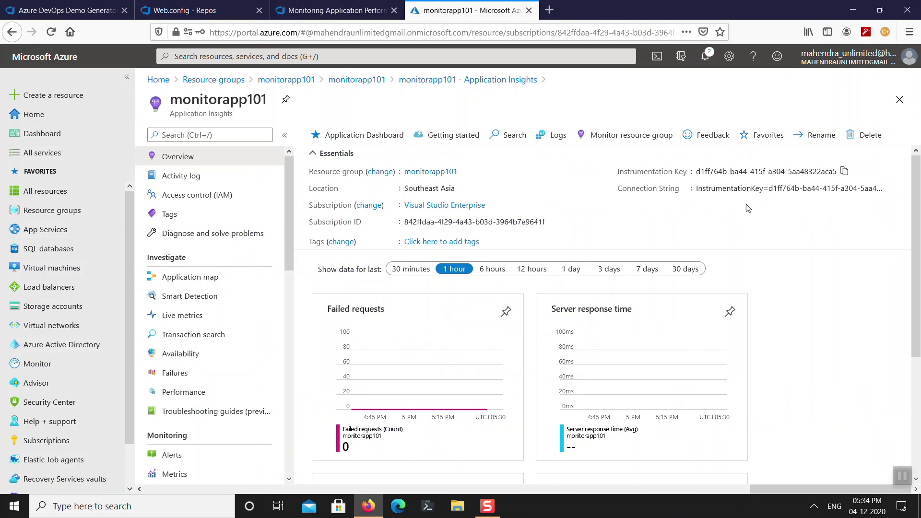
Open the sql101 database's connection strings and copy the ADO.NET string.
left_click(900, 99)
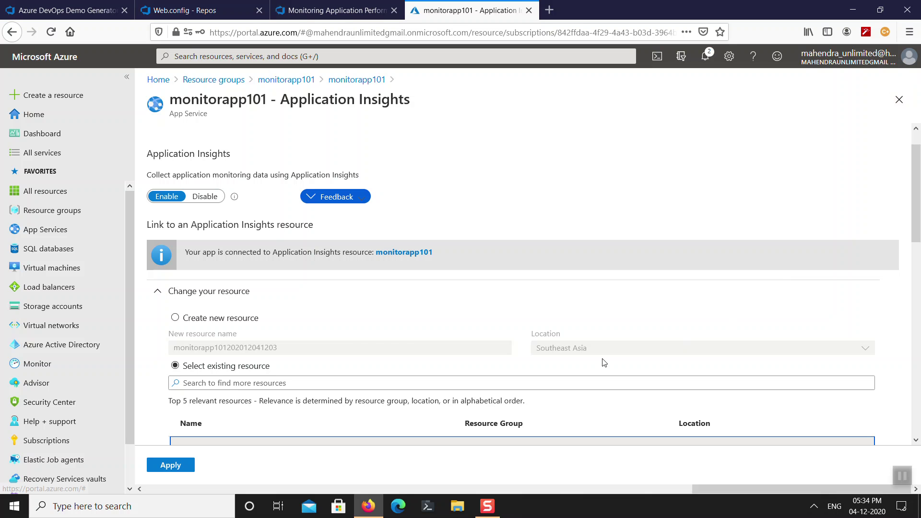
left_click(900, 100)
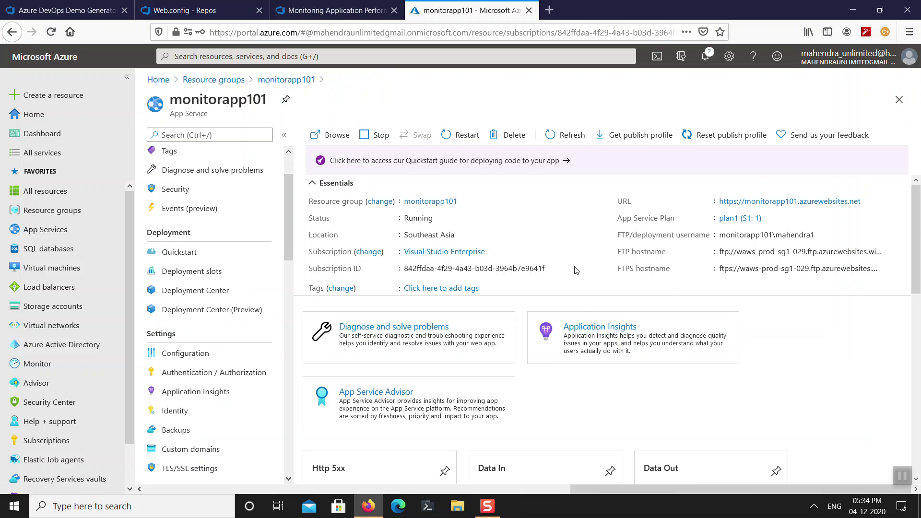
left_click(900, 99)
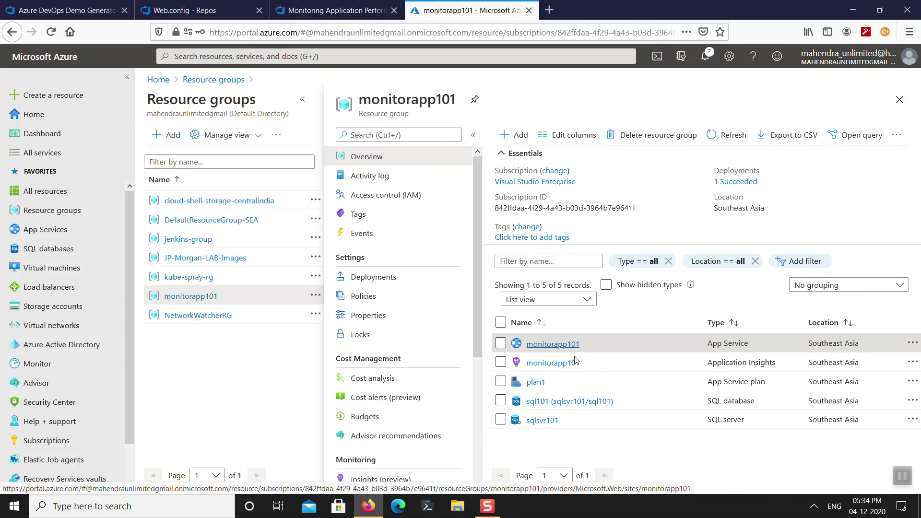
left_click(555, 406)
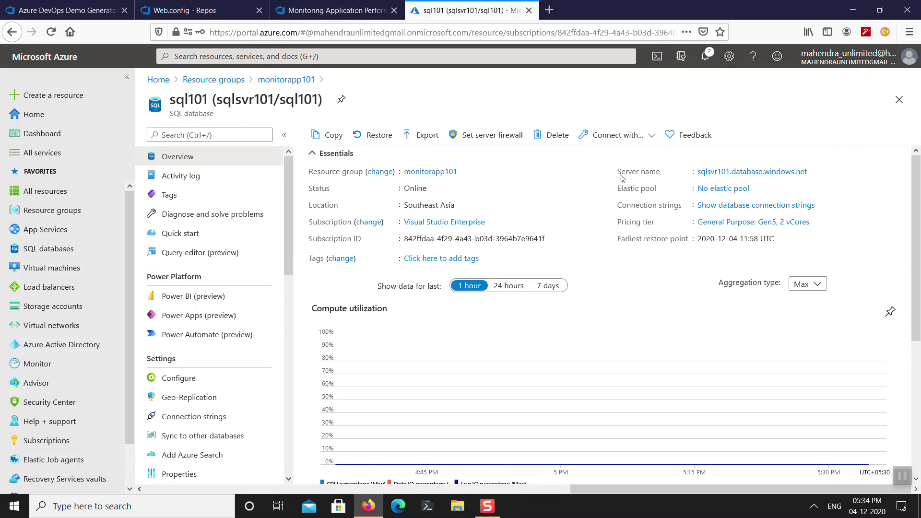
left_click(765, 206)
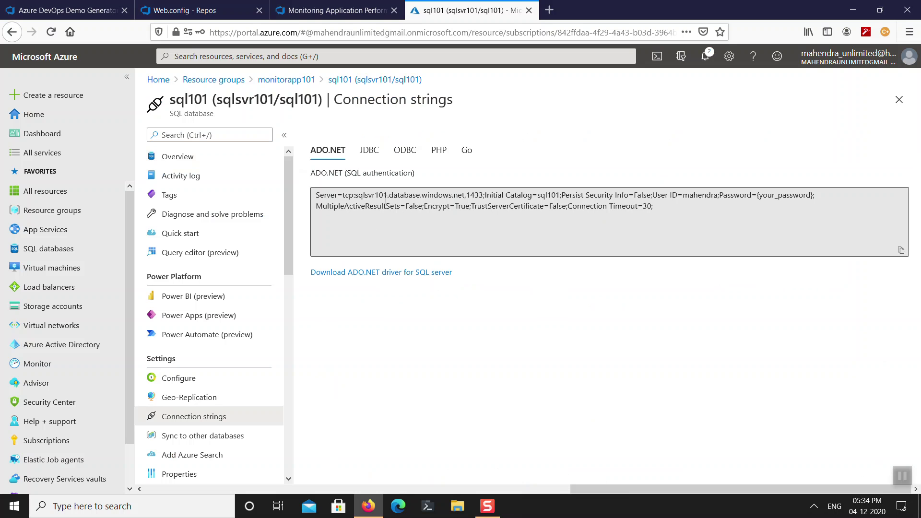
left_click(386, 199)
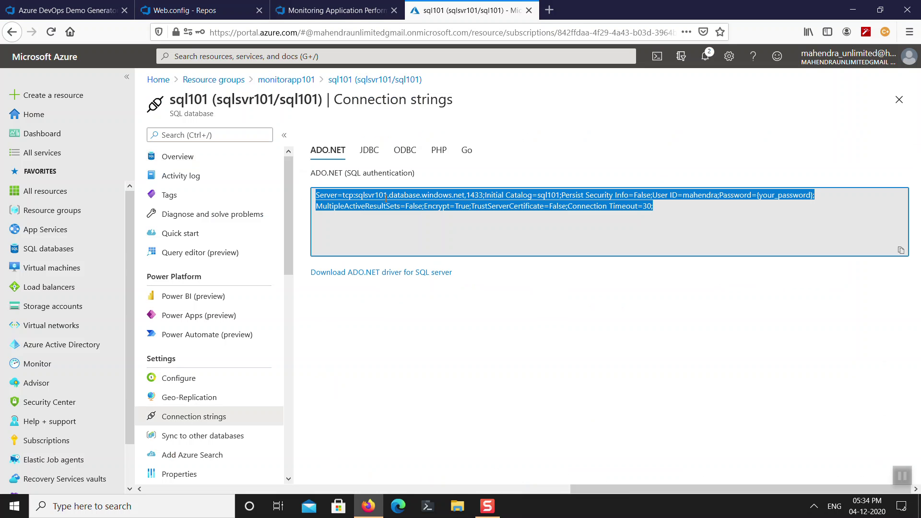
key("super")
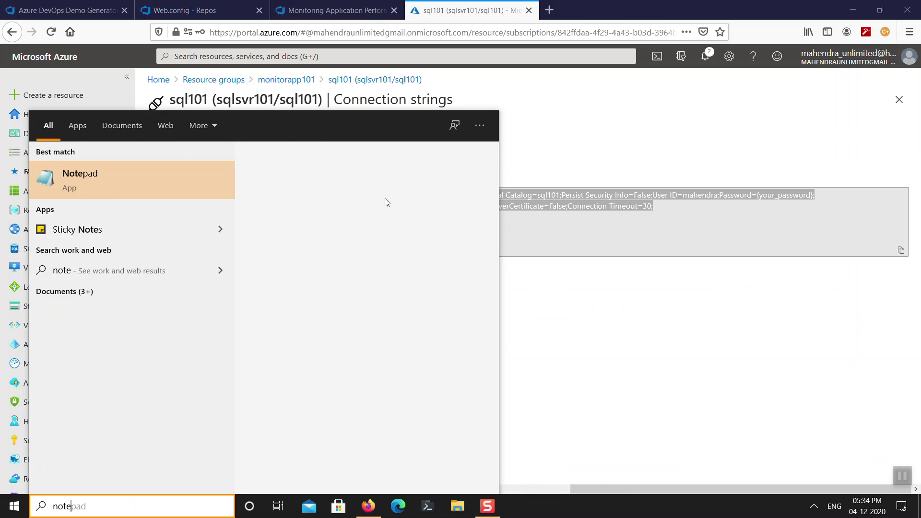
Paste the connection string into Notepad, replace the placeholder with the account password, and copy it.
key("Return")
key("ctrl+v")
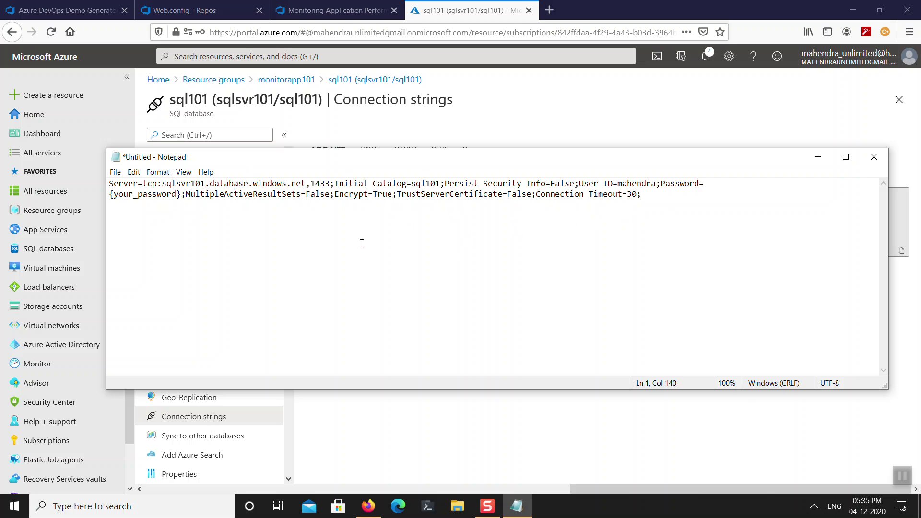
key("ctrl+shift+Left")
key("ctrl+shift+Left")
key("ctrl+shift+Left")
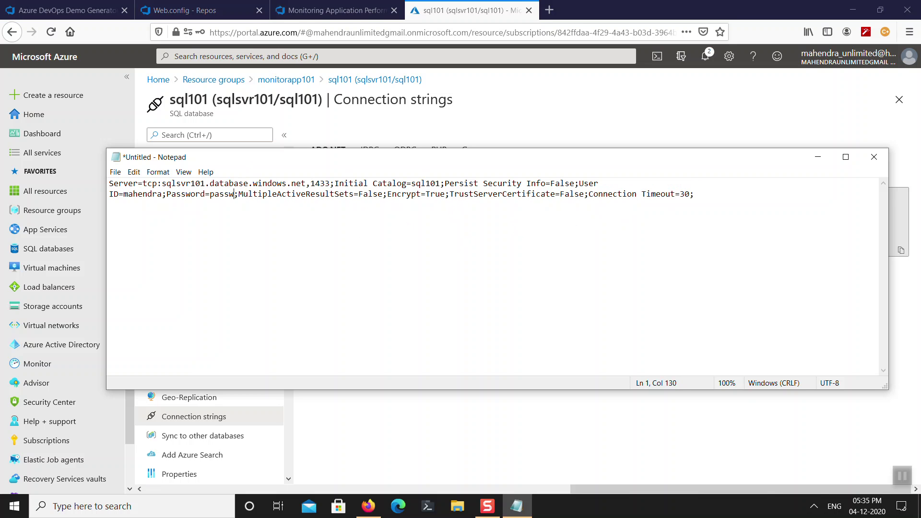
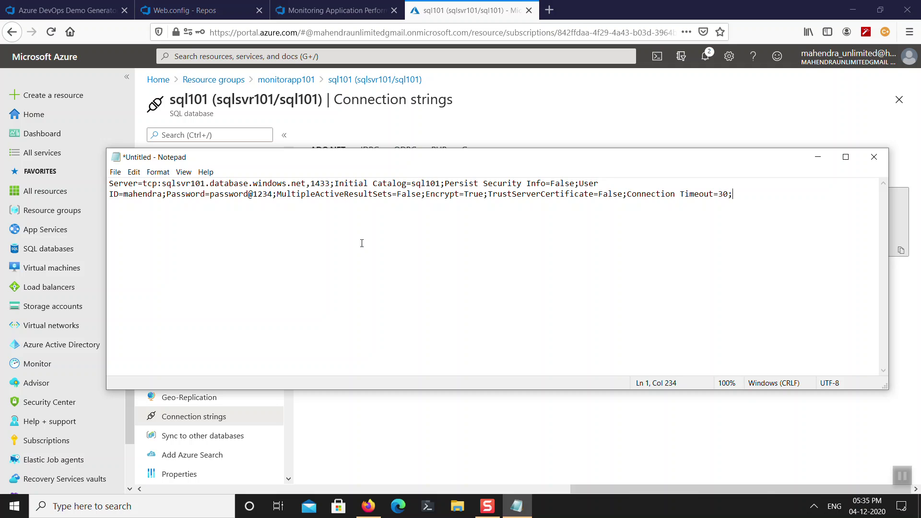
key("shift+Home")
key("shift+Up")
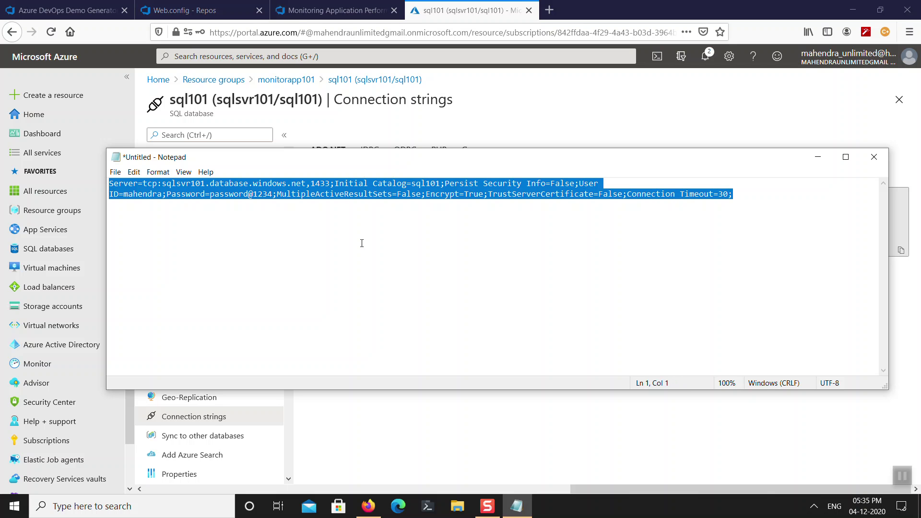
key("alt+Tab")
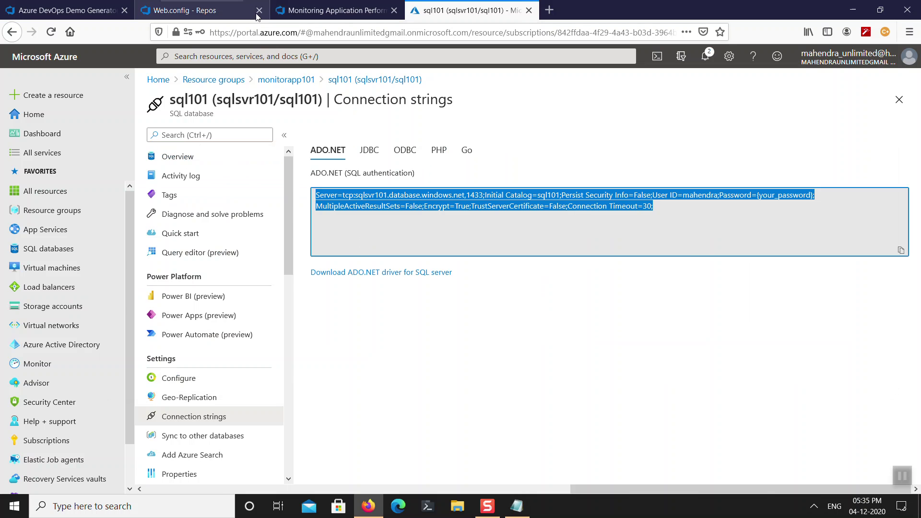
Paste the Azure SQL string as line 24's connectionString and commit Web.config to master.
left_click(201, 10)
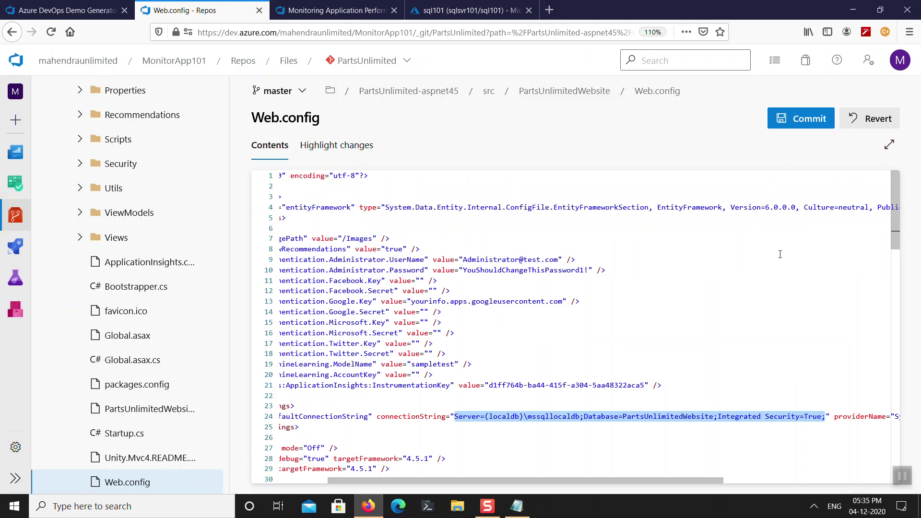
key("BackSpace")
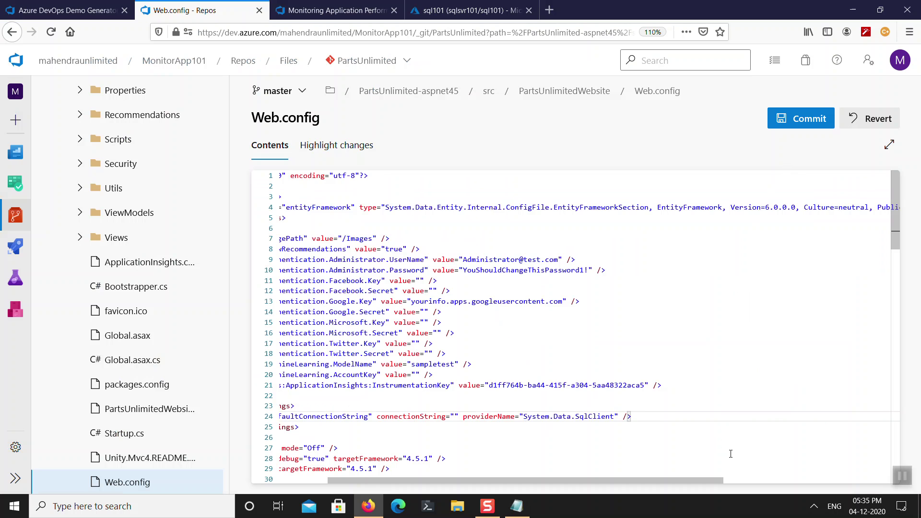
key("ctrl+v")
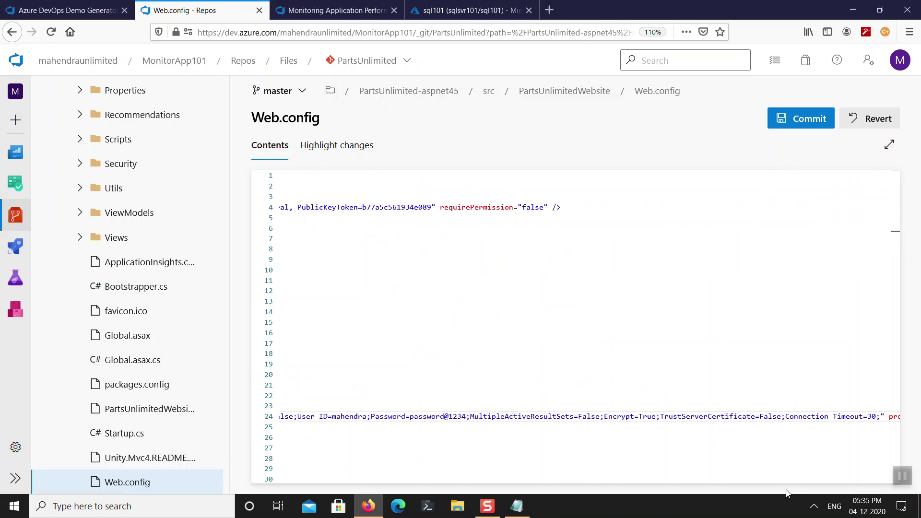
left_click_drag(773, 481, 487, 498)
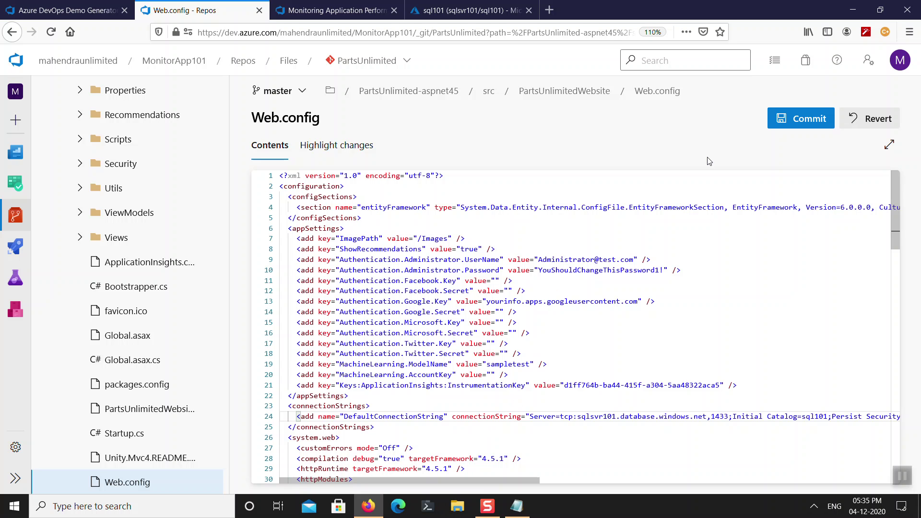
left_click(802, 123)
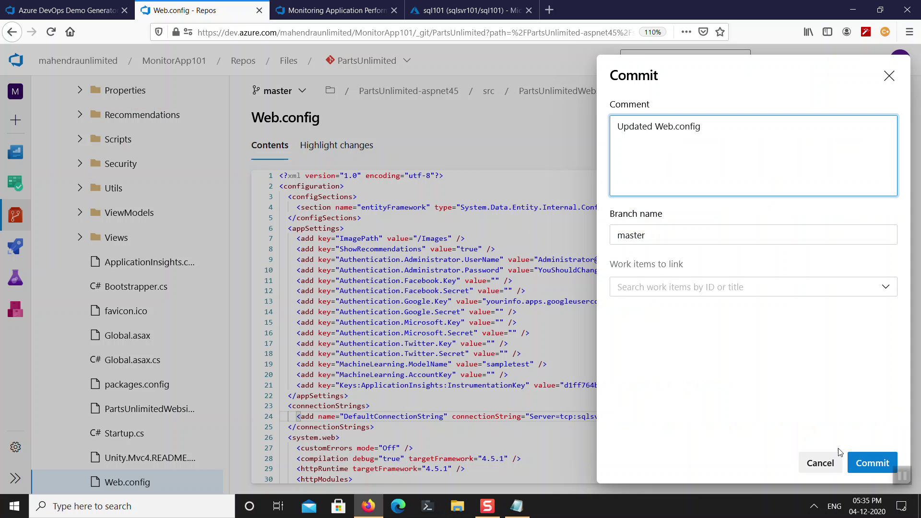
left_click(882, 462)
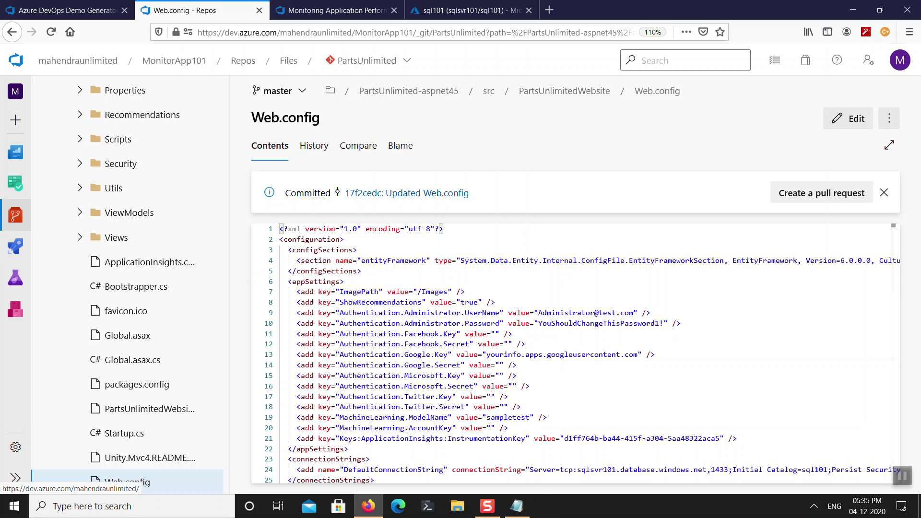
left_click(16, 246)
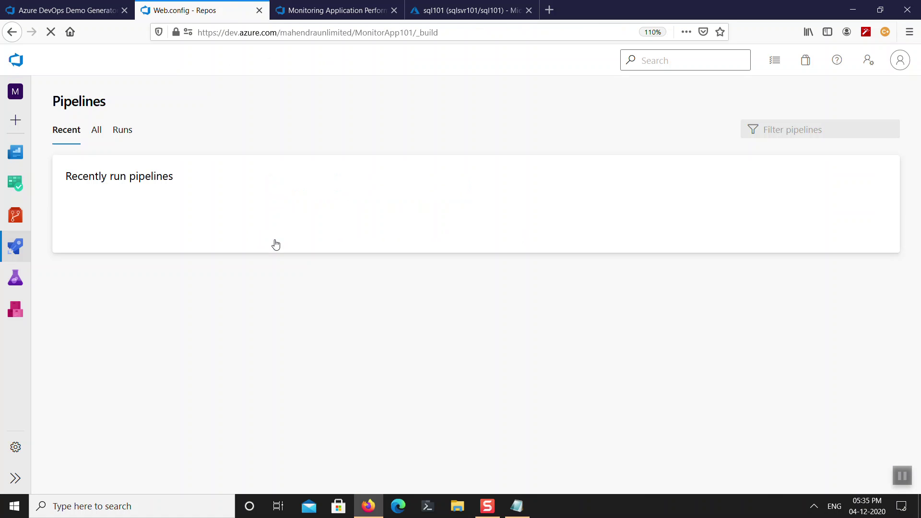
Open the Phase 1 live log of PartsUnlimitedE2E run #20201204.1, then return to the Monitoring lab instructions.
left_click(168, 246)
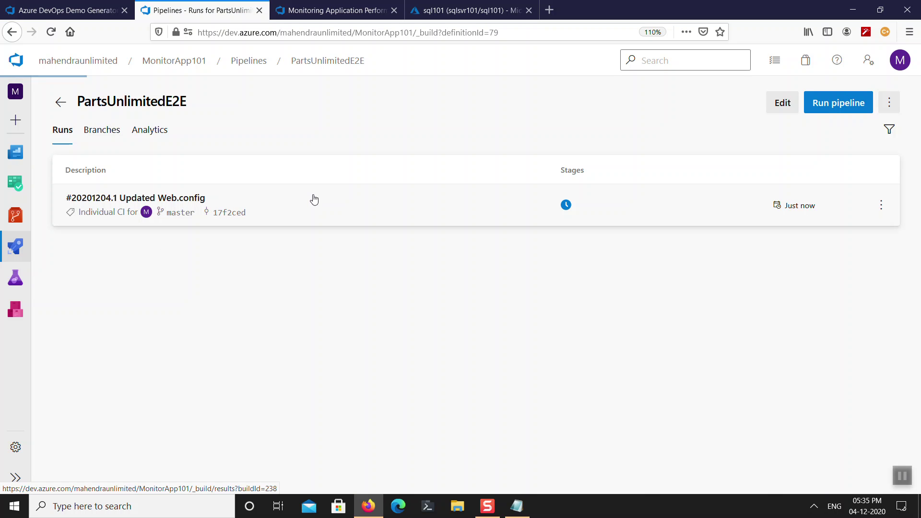
left_click(313, 197)
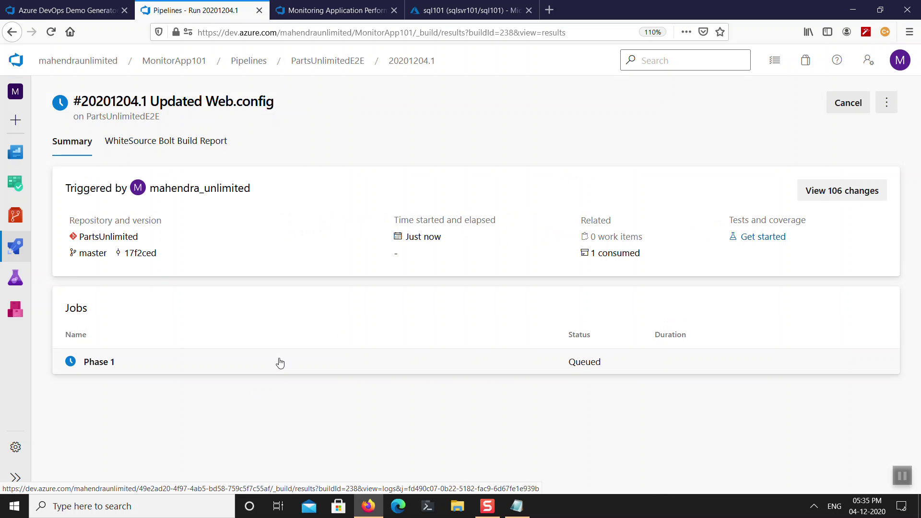
left_click(418, 358)
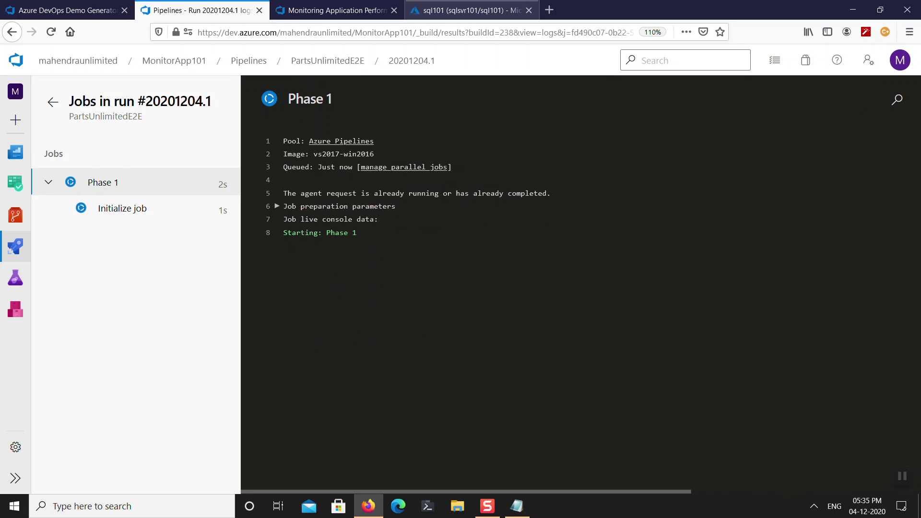
left_click(336, 32)
left_click(334, 10)
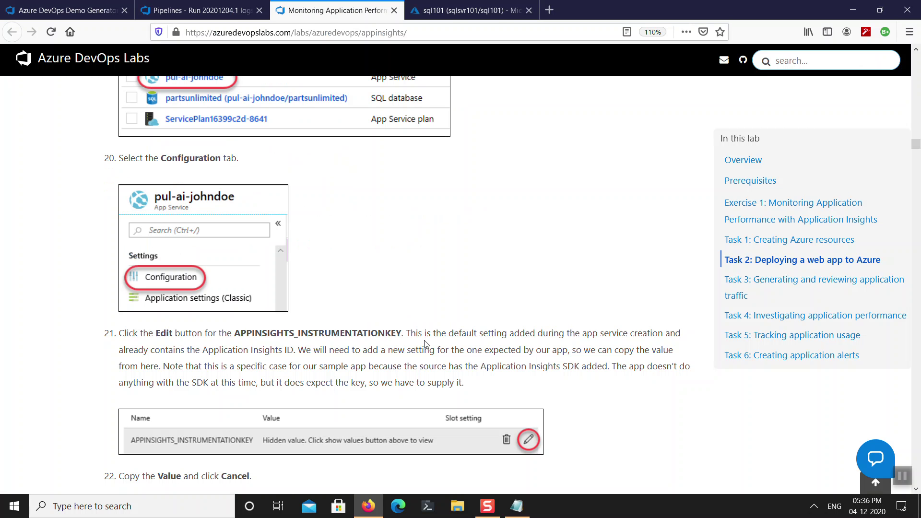
Review the lab's application-setting steps 20–24.
scroll(430, 343, "down", 3)
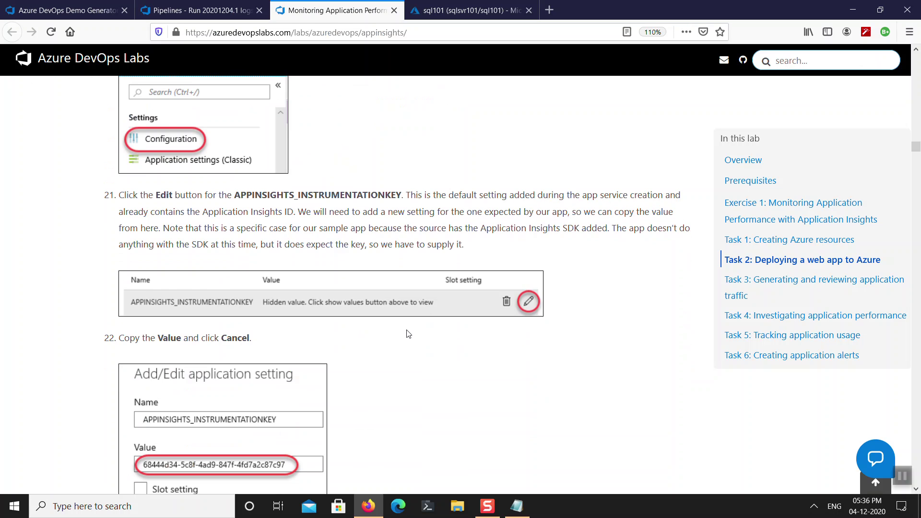
scroll(409, 334, "down", 7)
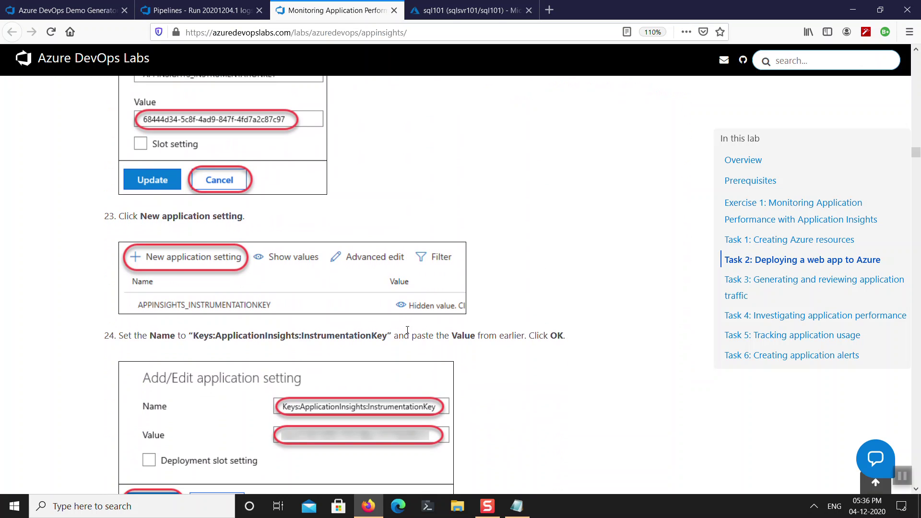
scroll(408, 332, "up", 1)
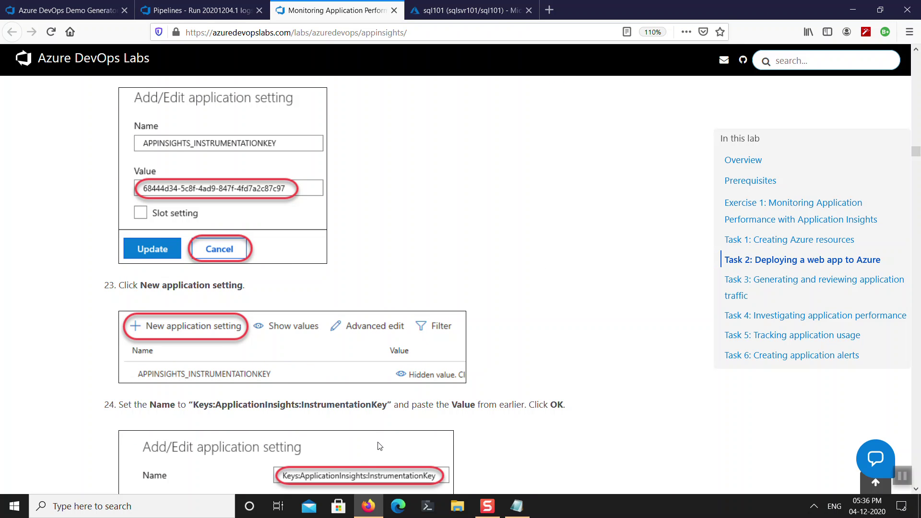
scroll(412, 249, "up", 1)
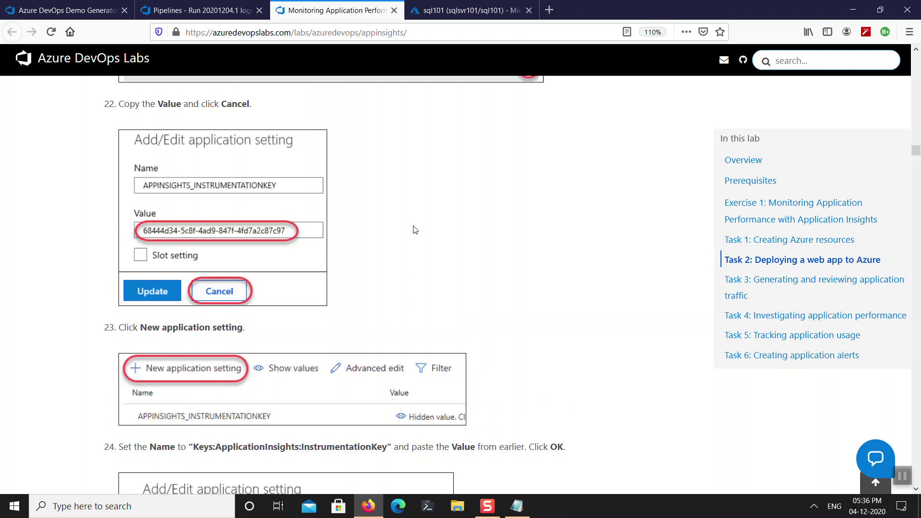
Check the build's progress, then close sql101's Connection strings to reach the monitorapp101 resource group.
left_click(214, 10)
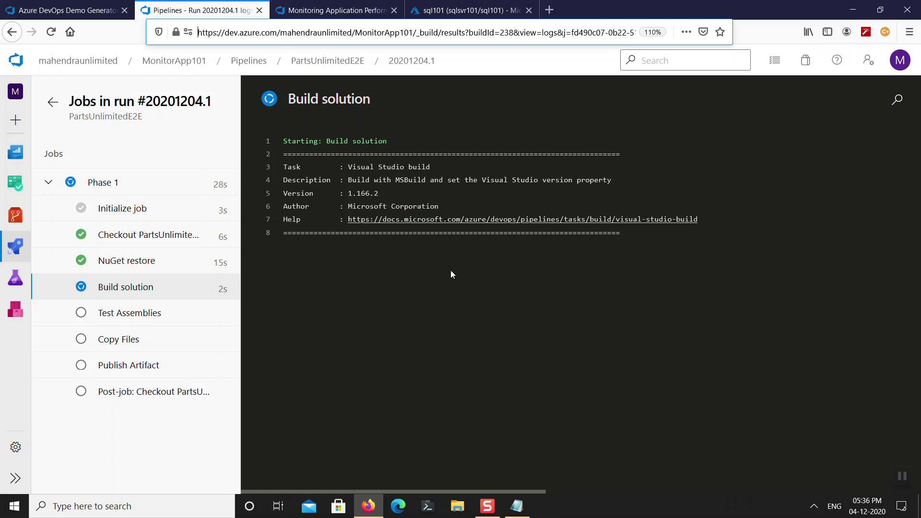
left_click(349, 10)
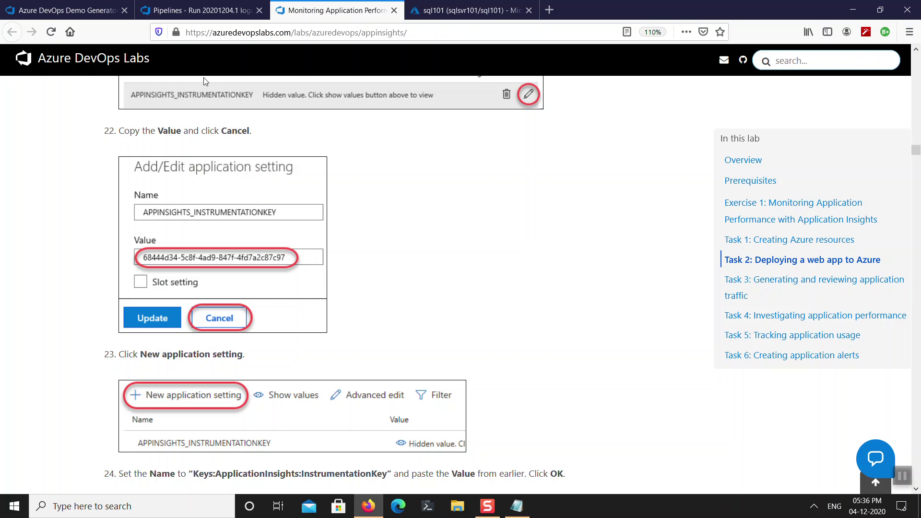
left_click(460, 9)
left_click(899, 99)
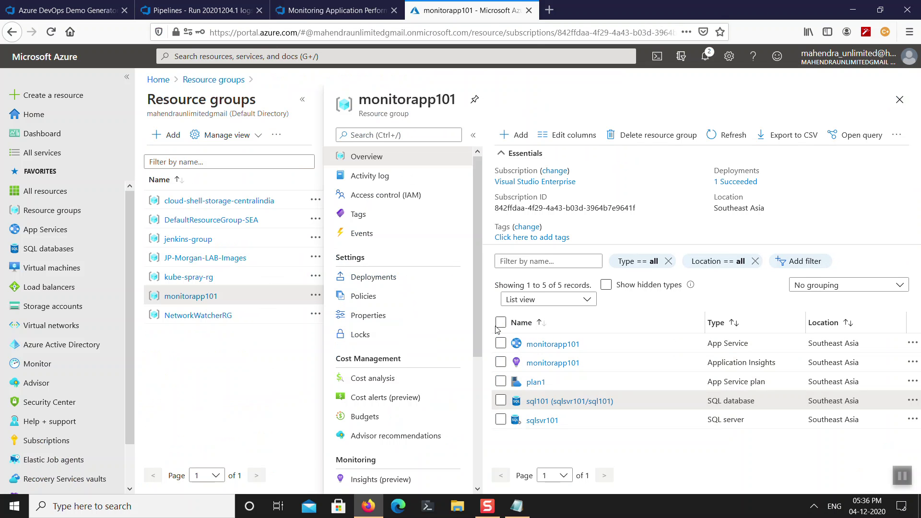
Open the Configuration page of the monitorapp101 App Service.
left_click(537, 345)
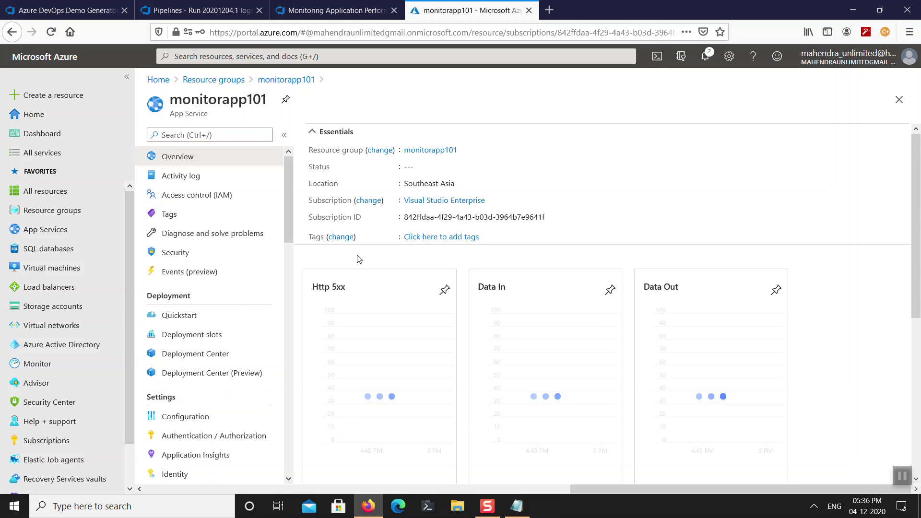
left_click(218, 418)
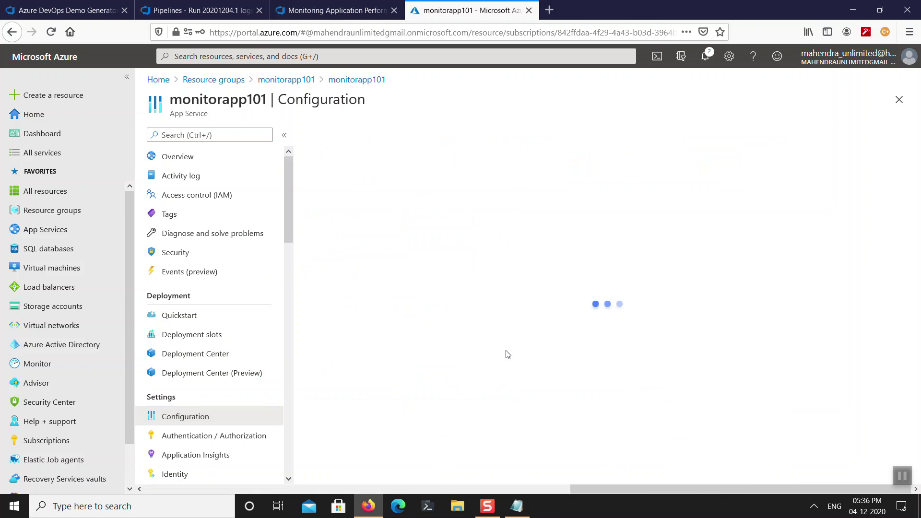
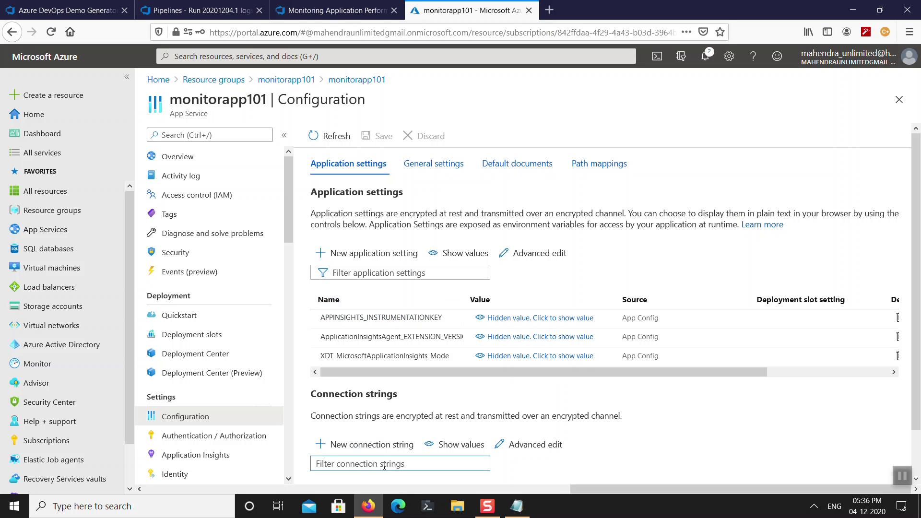
Begin a new monitorapp101 application setting, then look at the lab page and the DevOps pipeline run.
left_click(377, 254)
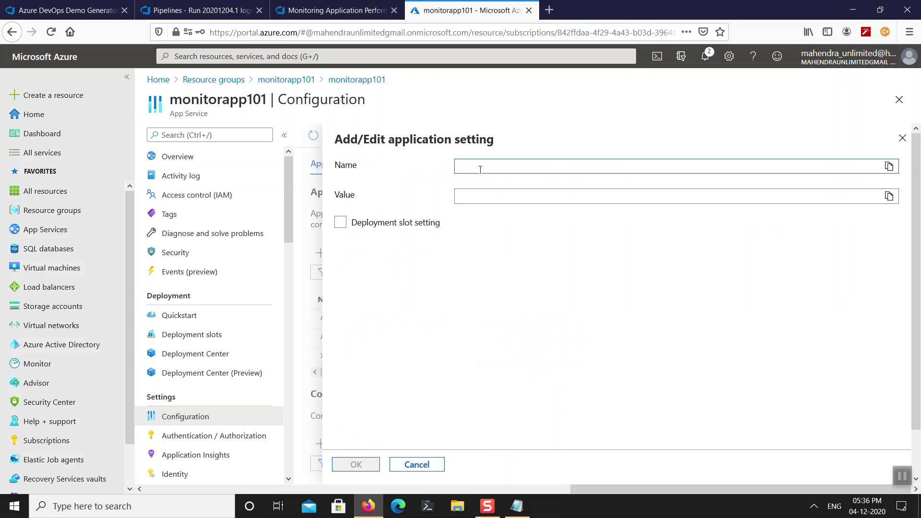
left_click(307, 10)
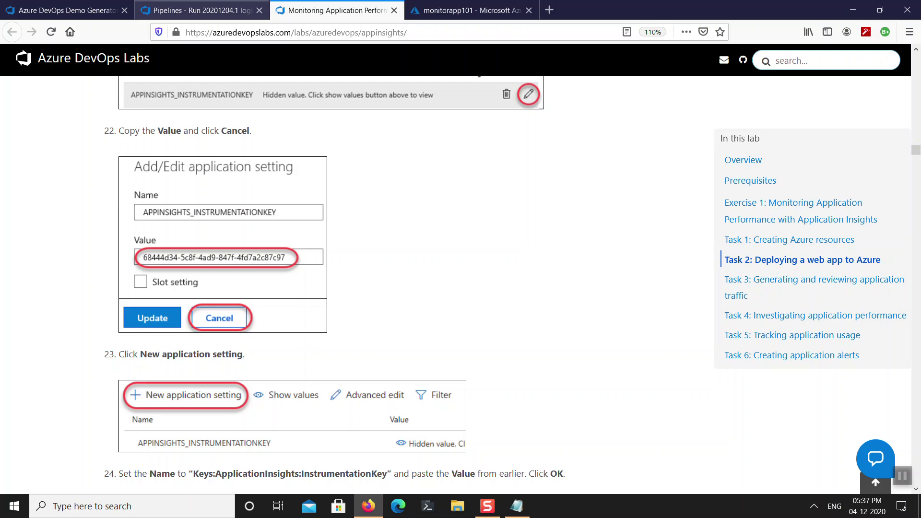
left_click(225, 12)
Browse the repo files to PartsUnlimited-aspnet45/src/PartsUnlimitedWebsite.
mouse_move(14, 226)
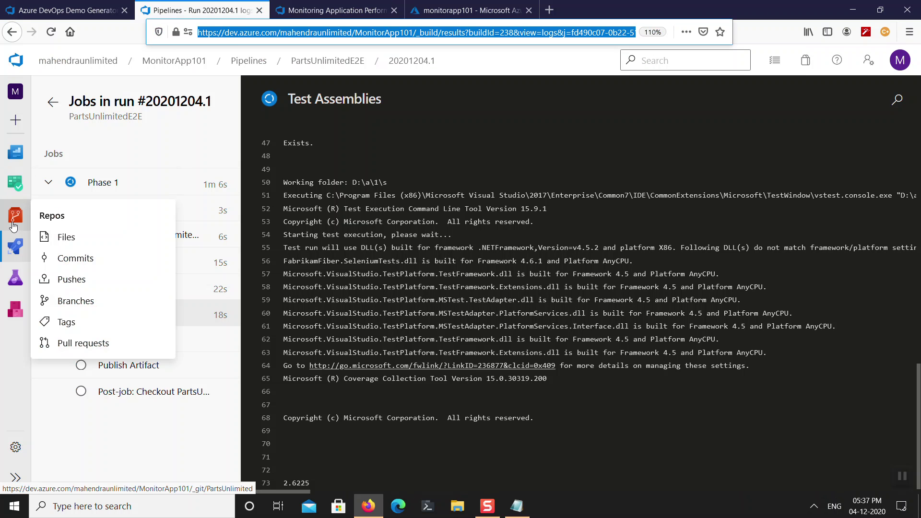
left_click(51, 237)
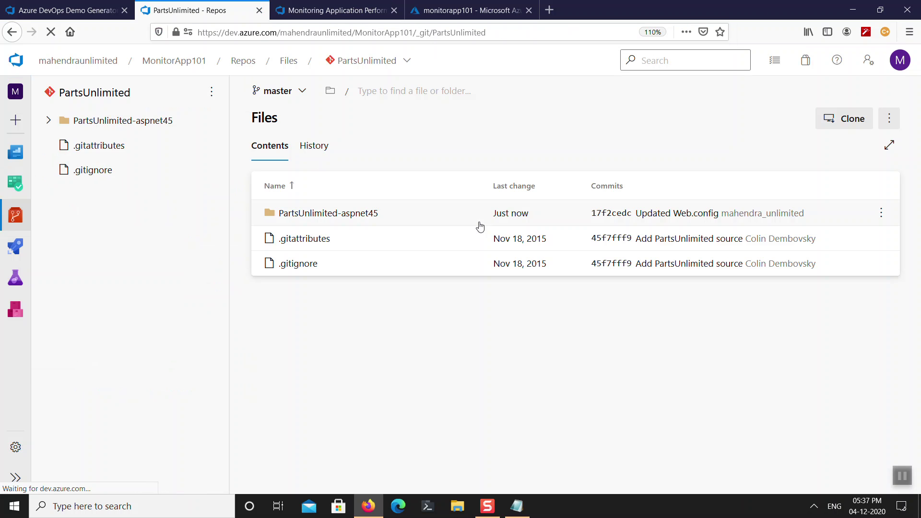
left_click(368, 214)
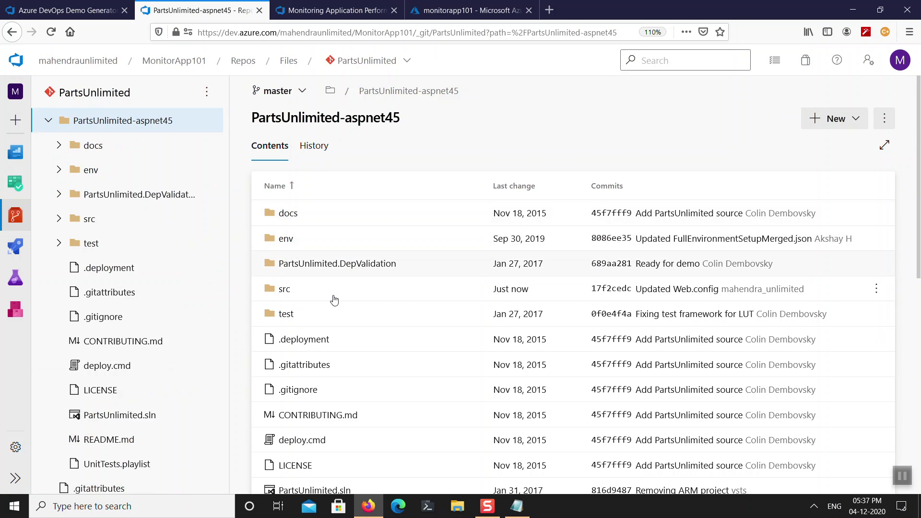
scroll(341, 391, "down", 5)
scroll(350, 293, "up", 3)
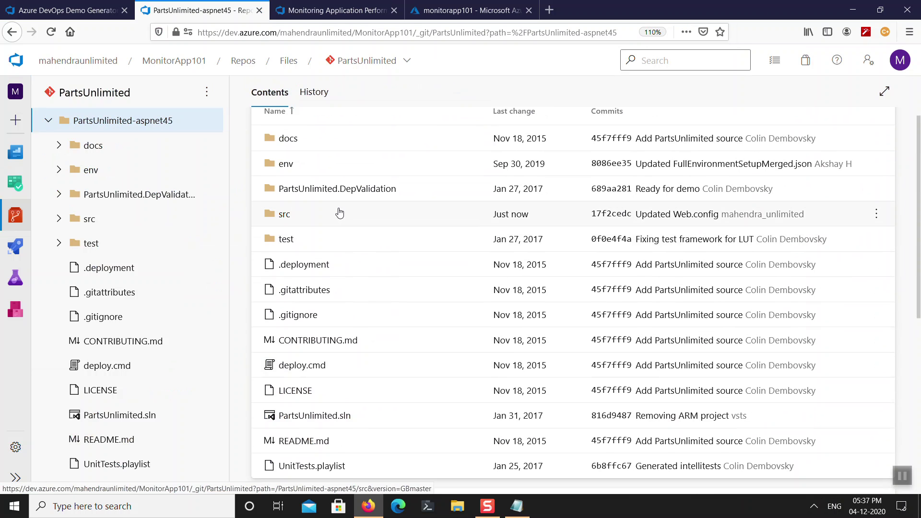
left_click(339, 213)
left_click(348, 208)
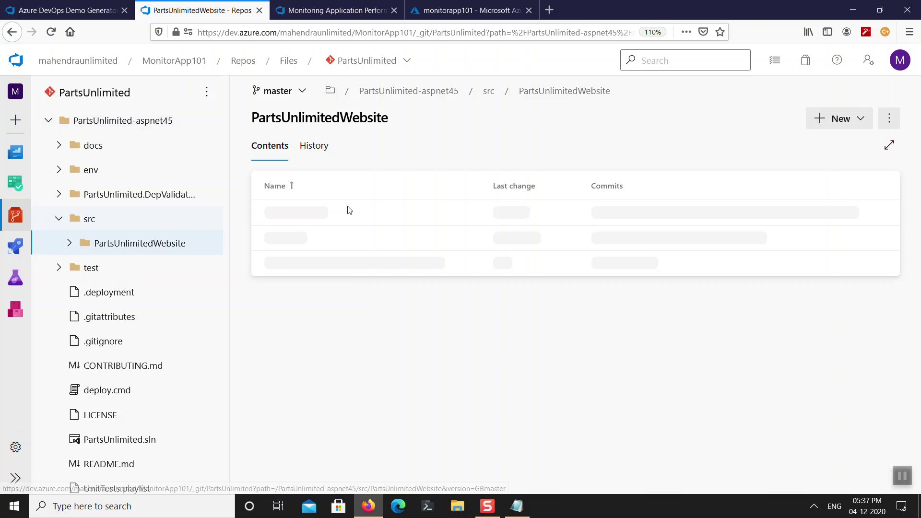
Open Web.config and select the Keys:ApplicationInsights:InstrumentationKey name on line 21.
scroll(333, 336, "down", 5)
scroll(336, 355, "down", 4)
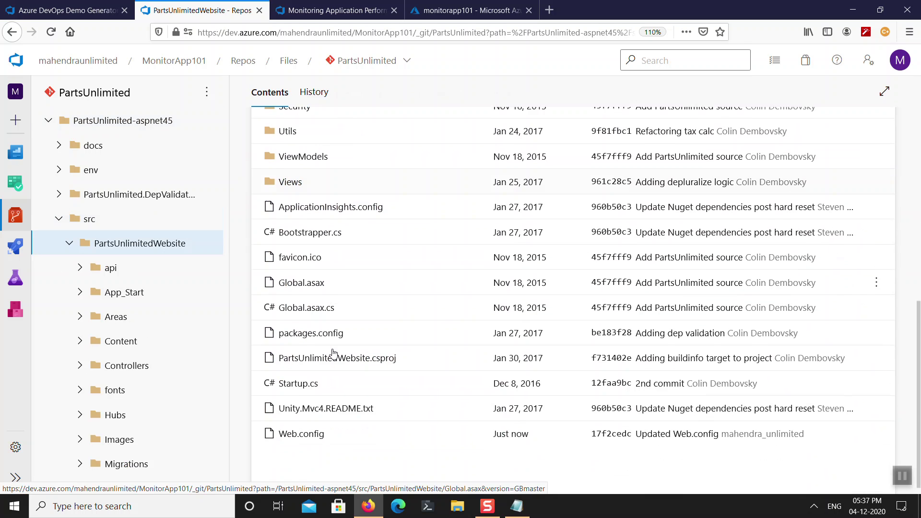
left_click(316, 422)
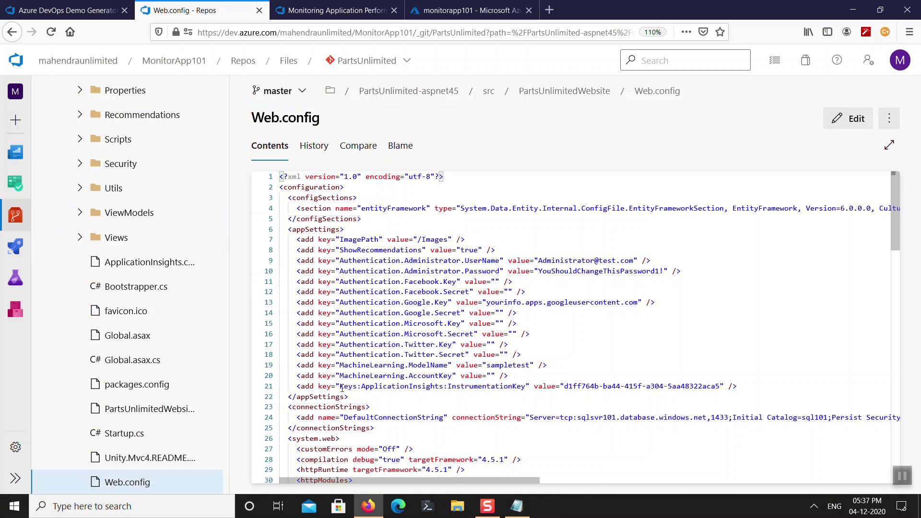
left_click_drag(340, 387, 524, 389)
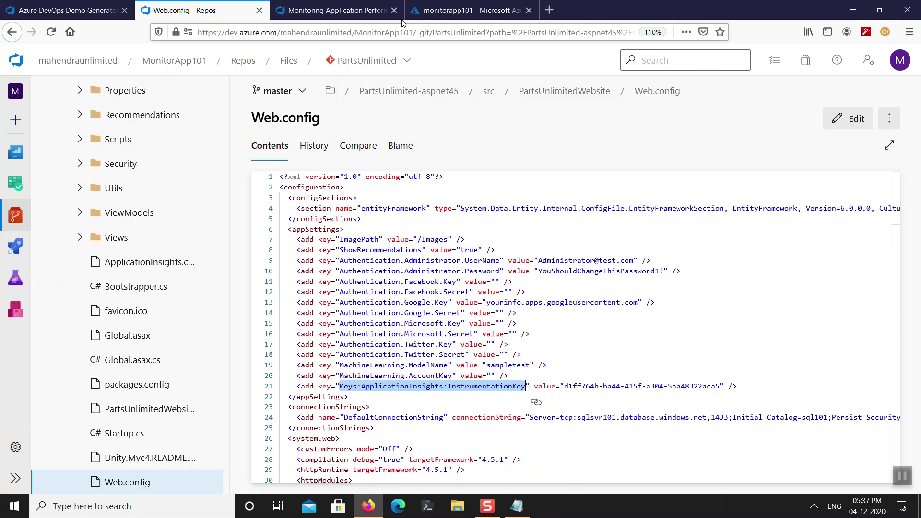
Paste Keys:ApplicationInsights:InstrumentationKey as the new setting's name.
left_click(472, 10)
type("Keys:ApplicationInsights:InstrumentationKey")
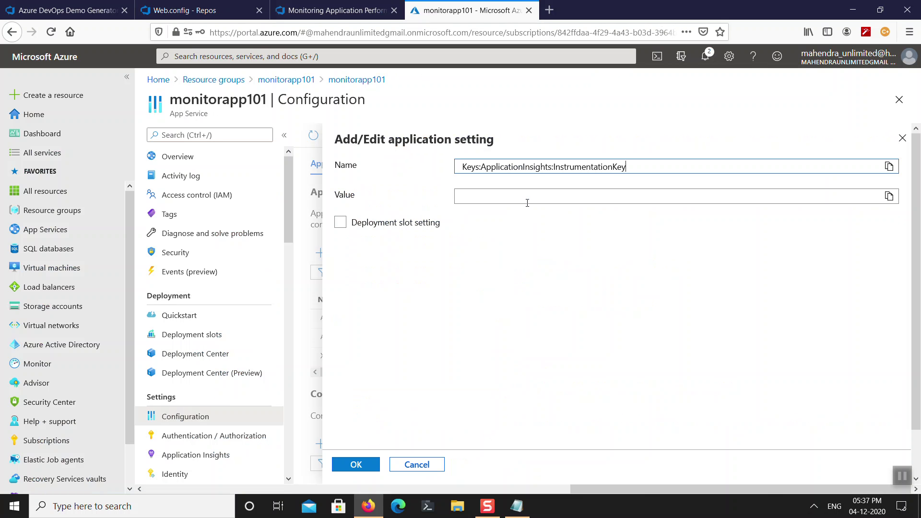
left_click(487, 194)
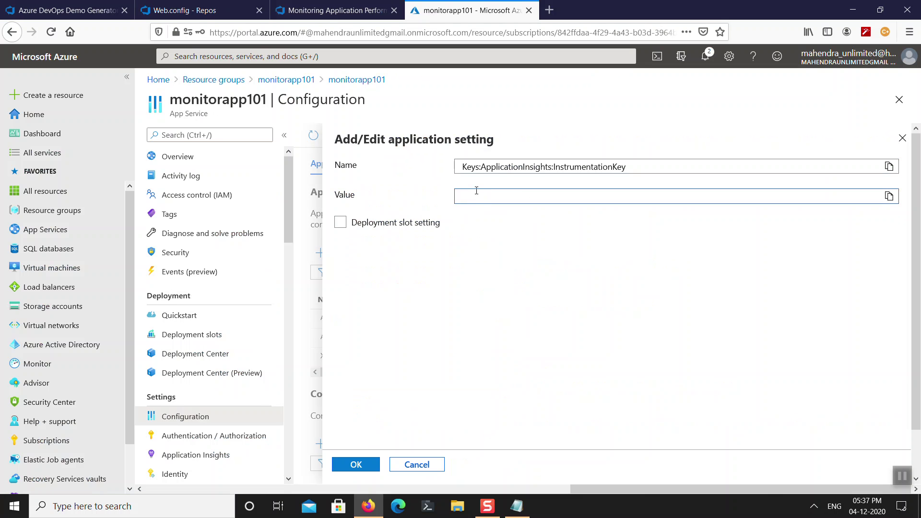
Copy the instrumentation key from Web.config line 21 into Value and confirm with OK.
left_click(212, 14)
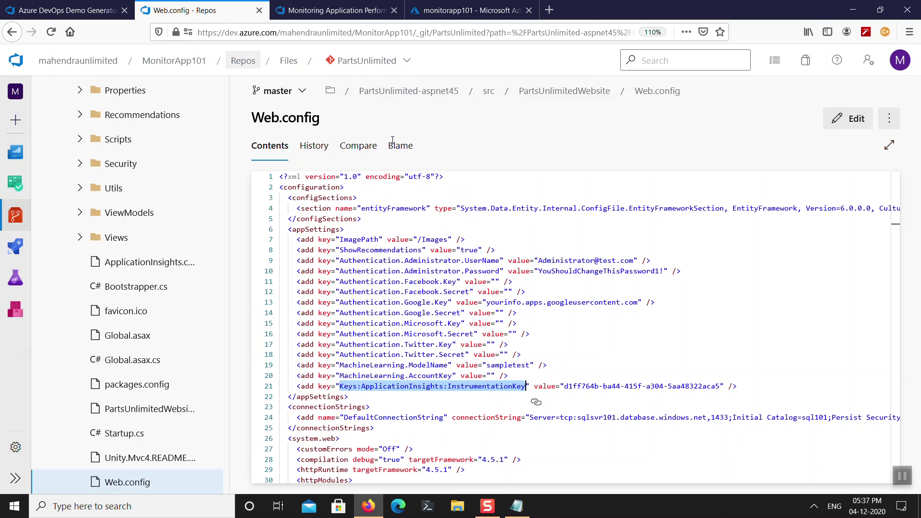
left_click_drag(566, 387, 720, 389)
key("ctrl+c")
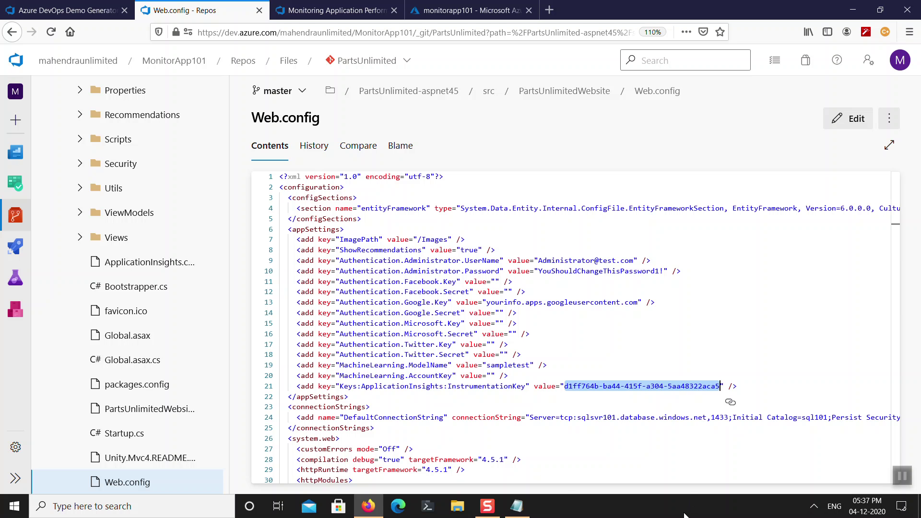
left_click(457, 16)
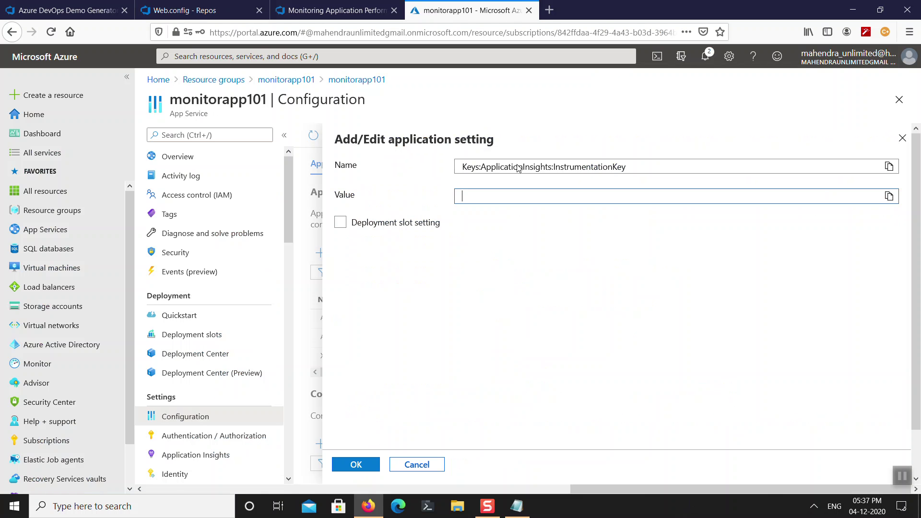
key("ctrl+v")
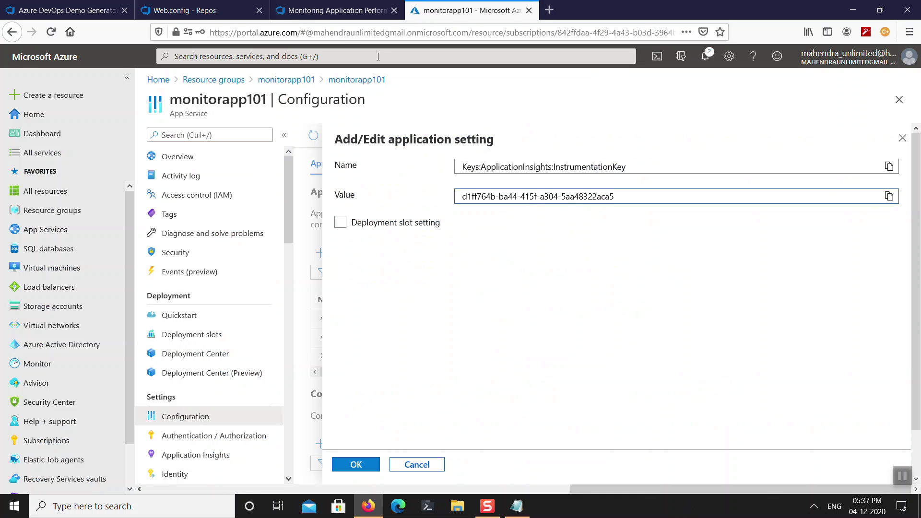
left_click(337, 14)
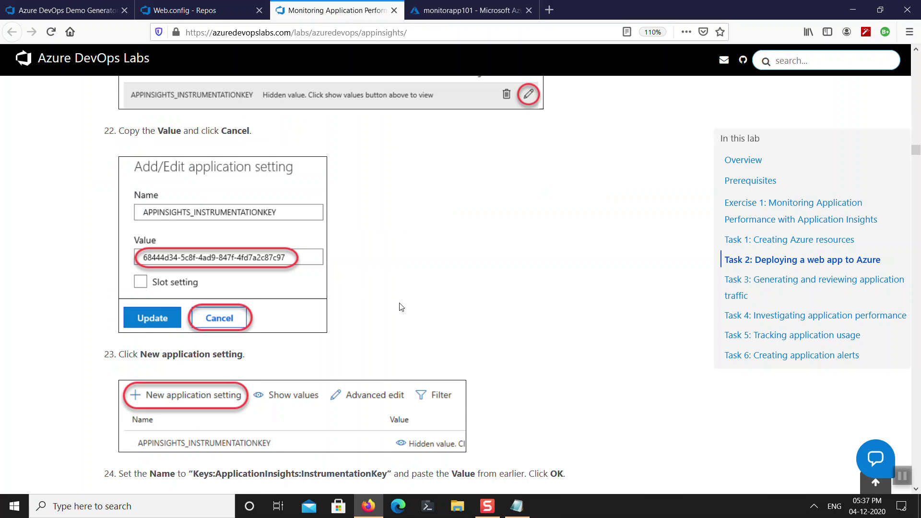
scroll(401, 307, "down", 7)
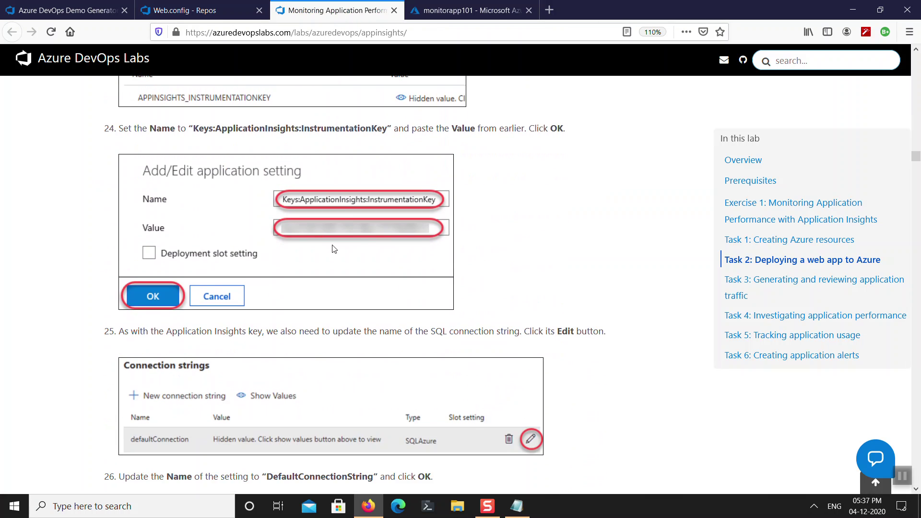
scroll(341, 211, "down", 3)
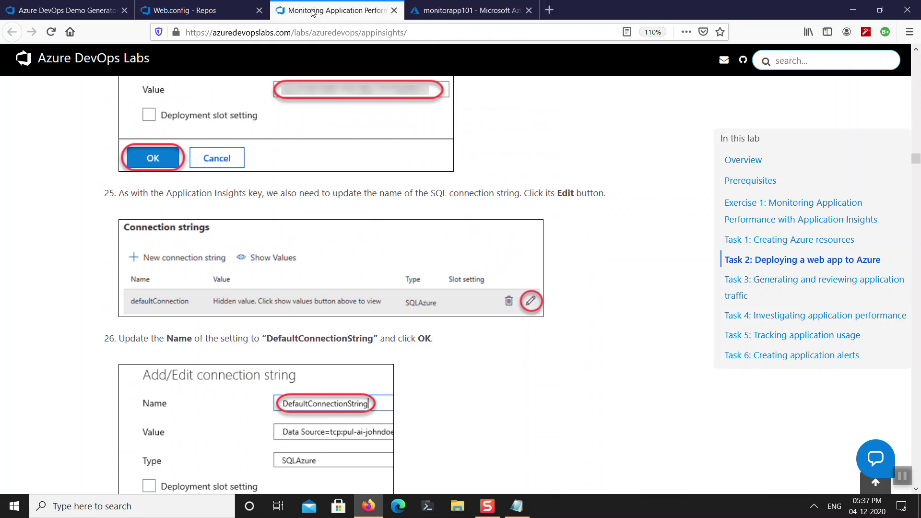
left_click(463, 10)
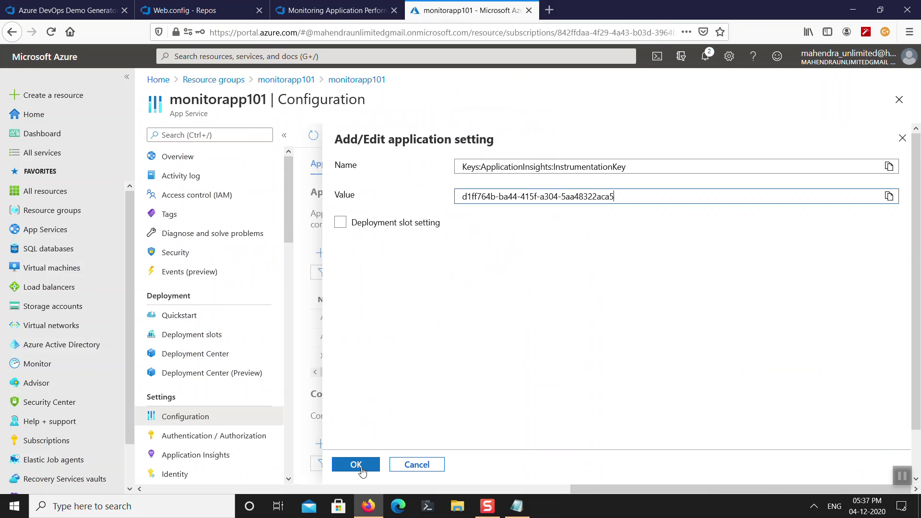
left_click(357, 465)
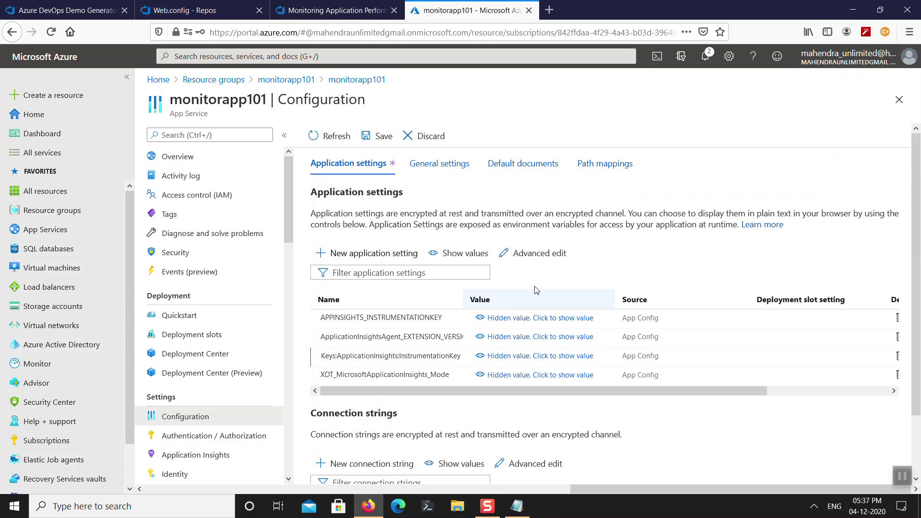
Reveal the APPINSIGHTS_INSTRUMENTATIONKEY and Keys:ApplicationInsights:InstrumentationKey values to compare them.
left_click(532, 318)
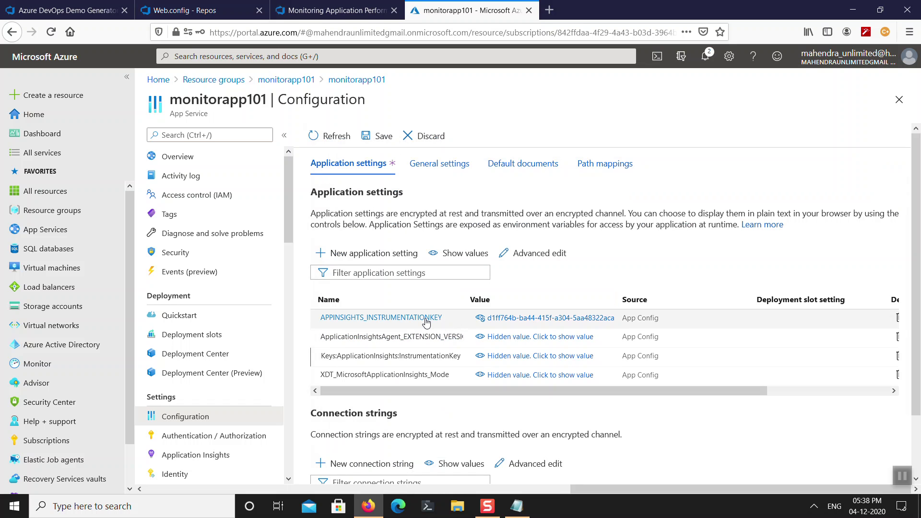
scroll(430, 331, "down", 2)
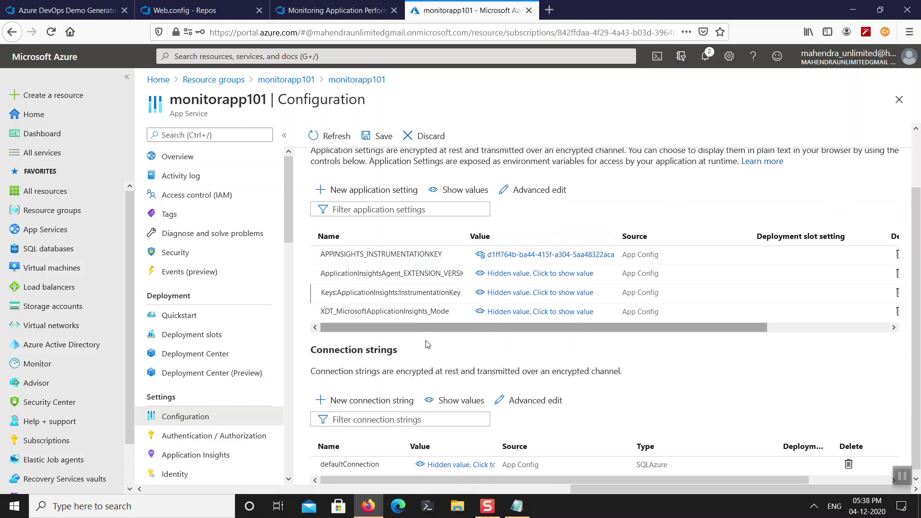
scroll(460, 288, "down", 1)
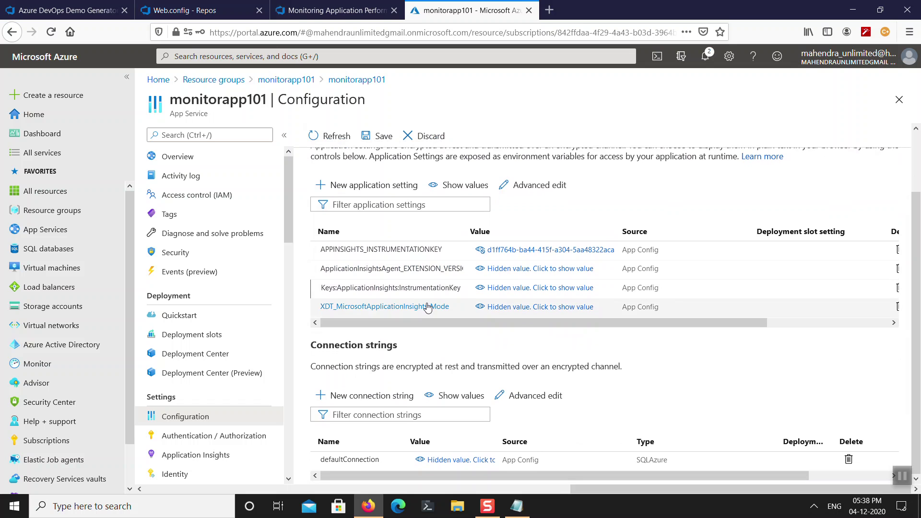
left_click(518, 288)
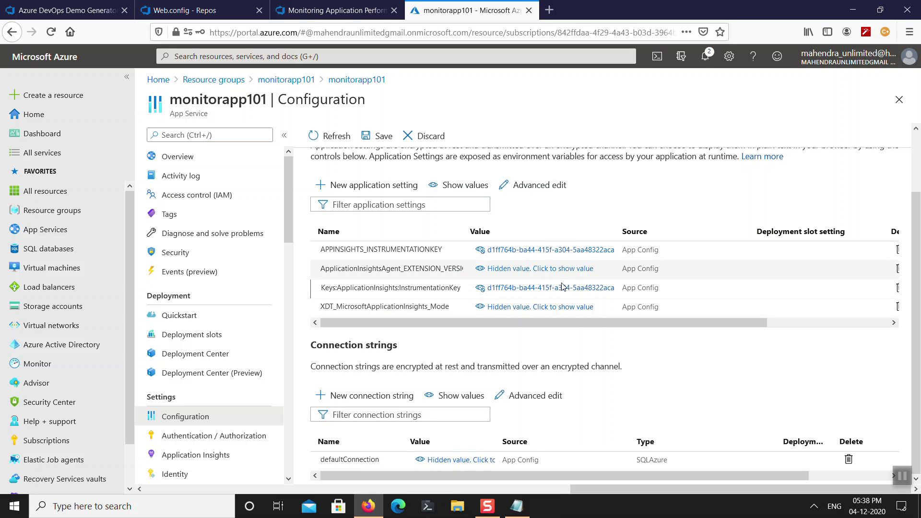
Read through lab steps 27–34, then return to the repo's Web.config.
left_click(304, 13)
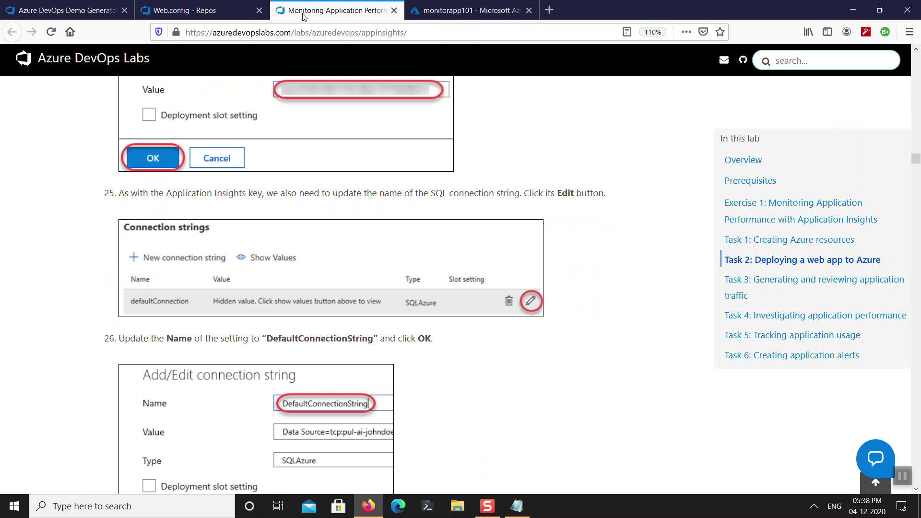
scroll(477, 304, "down", 6)
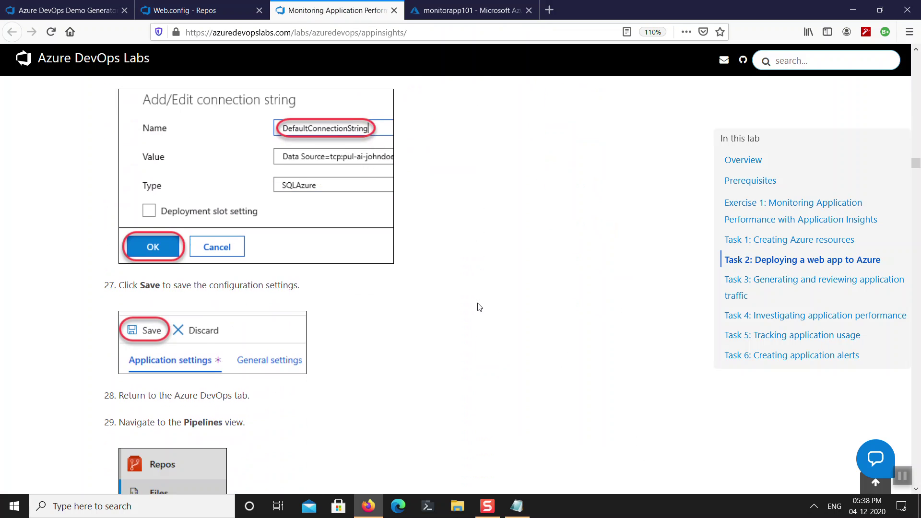
scroll(479, 307, "down", 7)
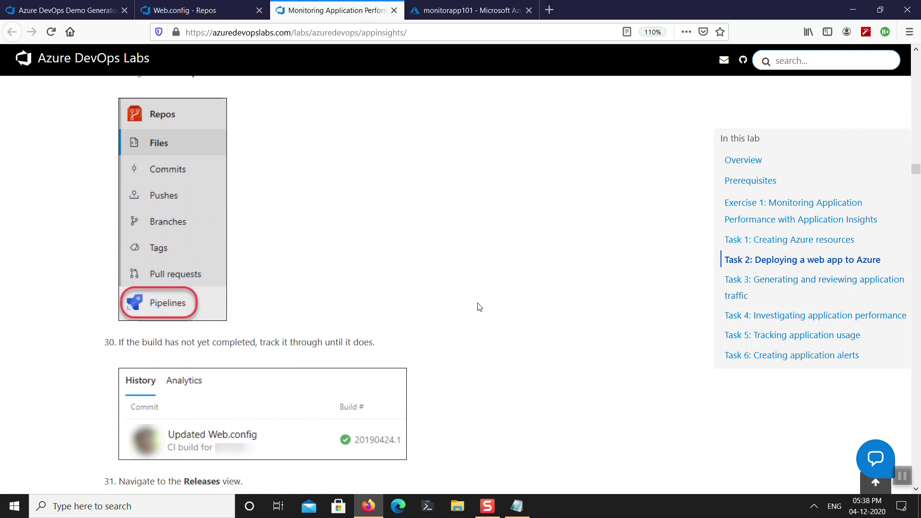
scroll(479, 307, "down", 7)
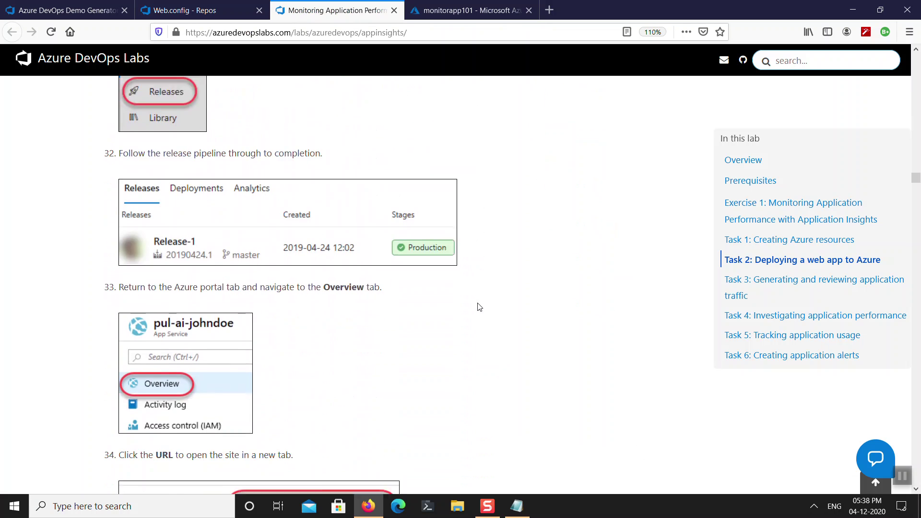
left_click(216, 10)
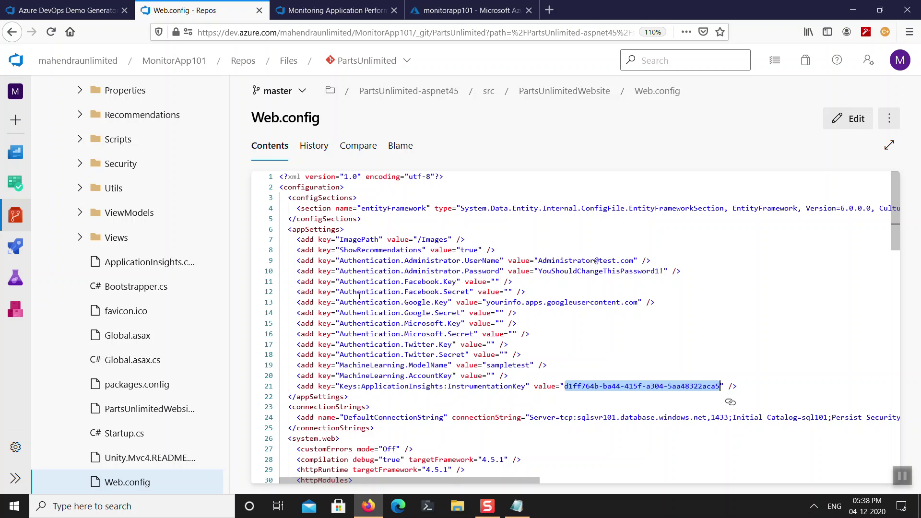
Go to Pipelines > Releases and open Release-1 of PartsUnlimitedE2E.
left_click(16, 247)
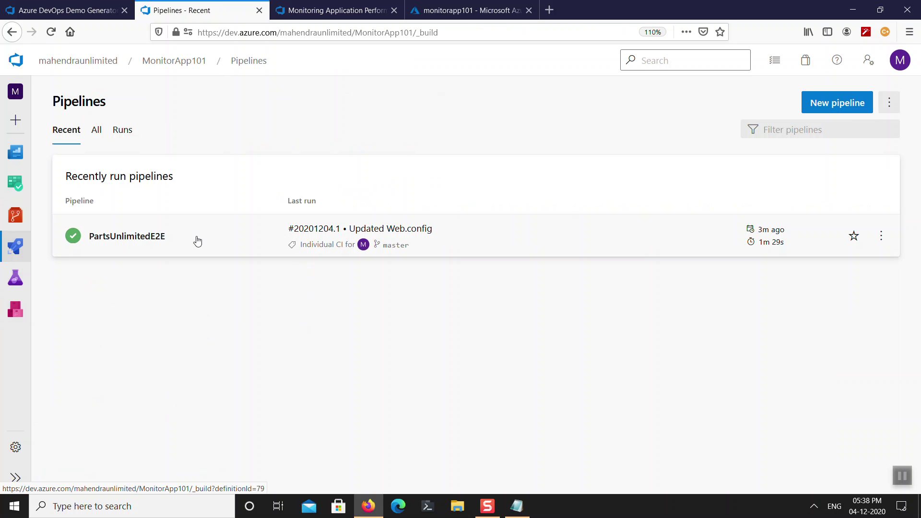
left_click(18, 249)
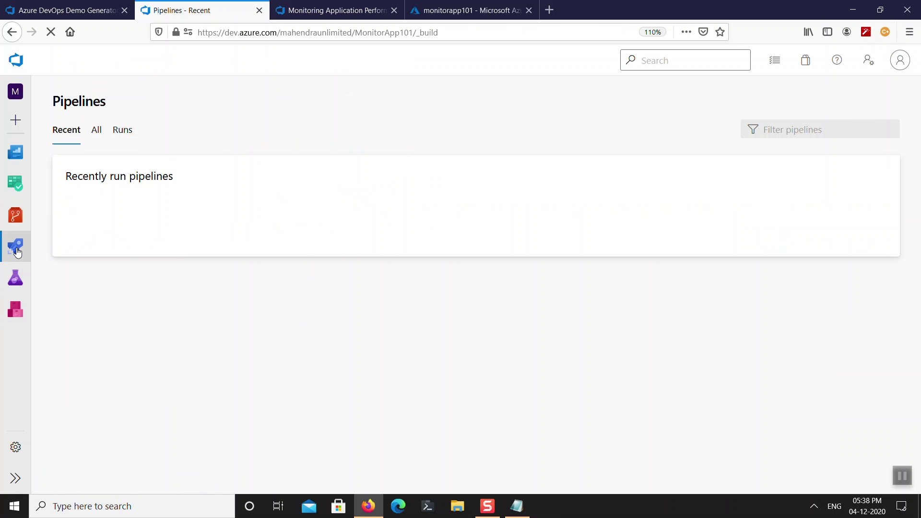
mouse_move(18, 250)
left_click(76, 311)
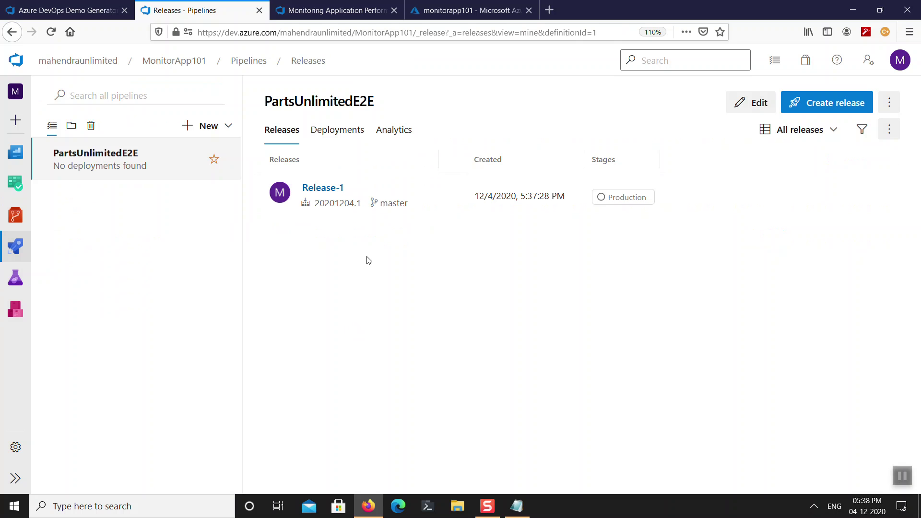
left_click(328, 190)
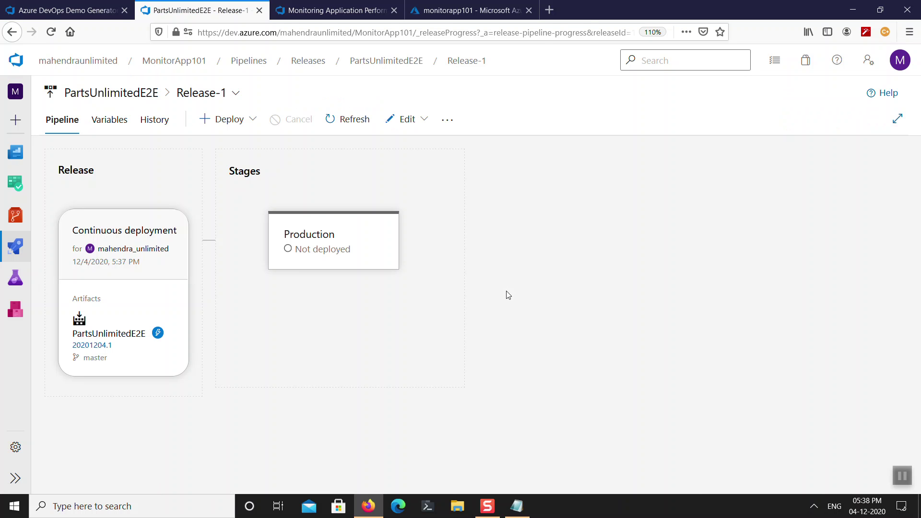
mouse_move(356, 261)
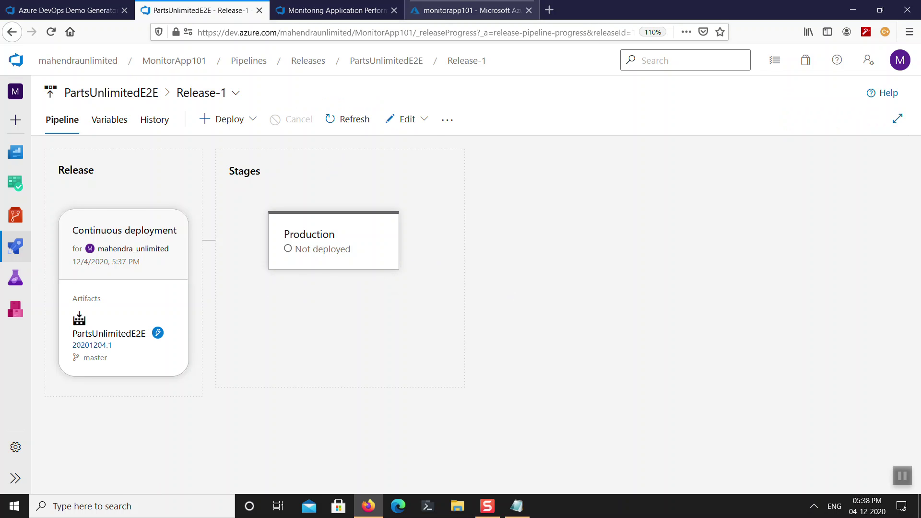
Save the monitorapp101 configuration changes, confirming the app restart.
left_click(484, 12)
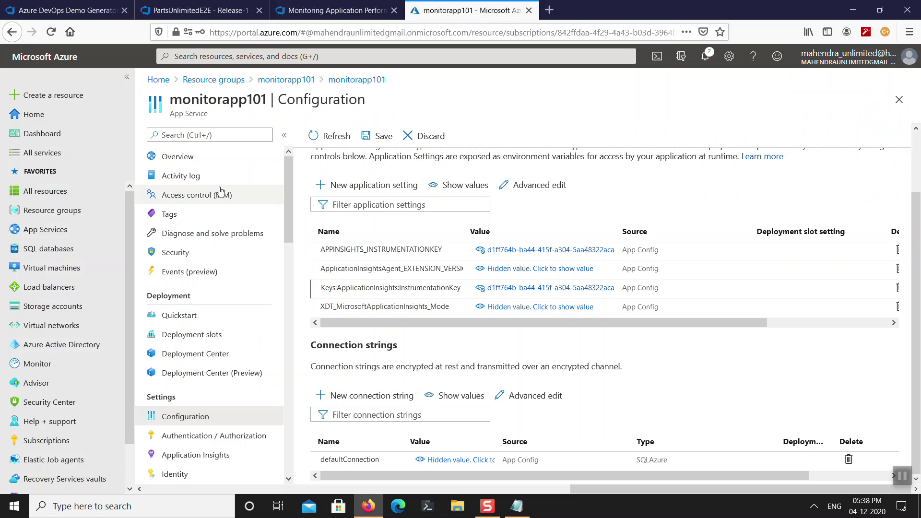
left_click(224, 160)
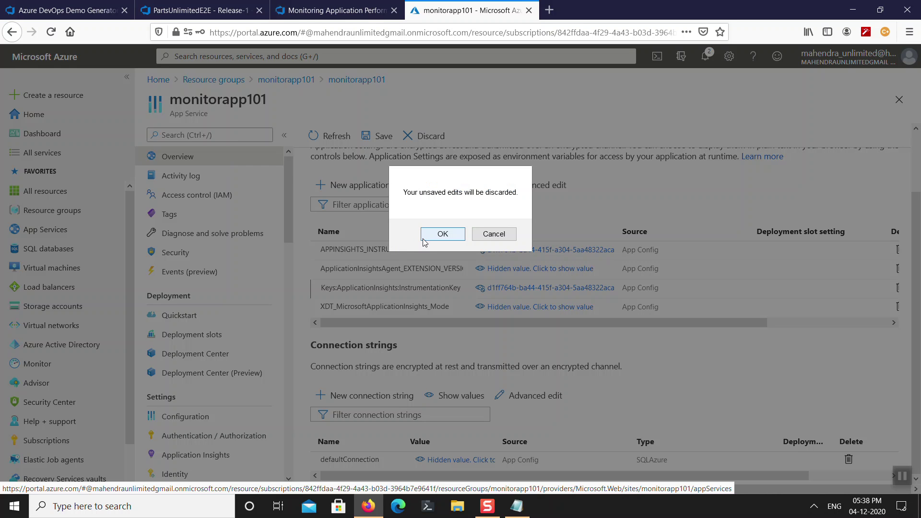
left_click(494, 234)
left_click(380, 137)
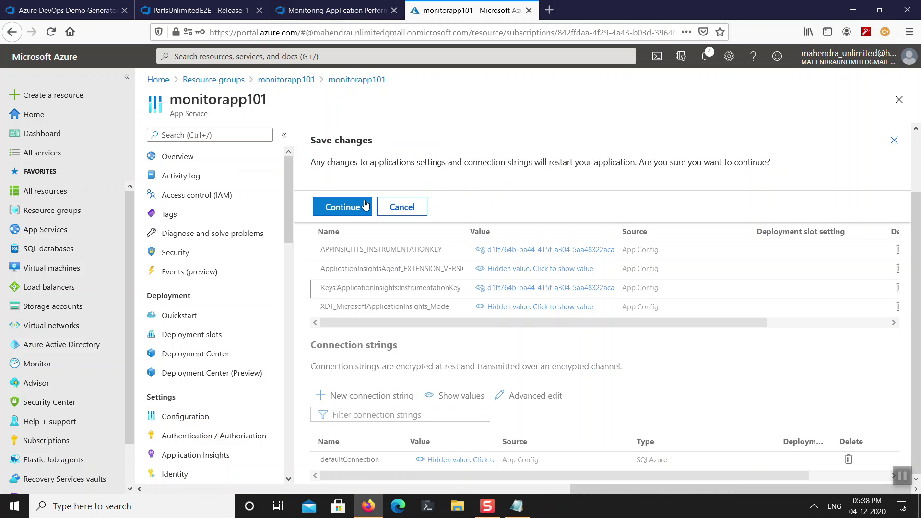
left_click(365, 205)
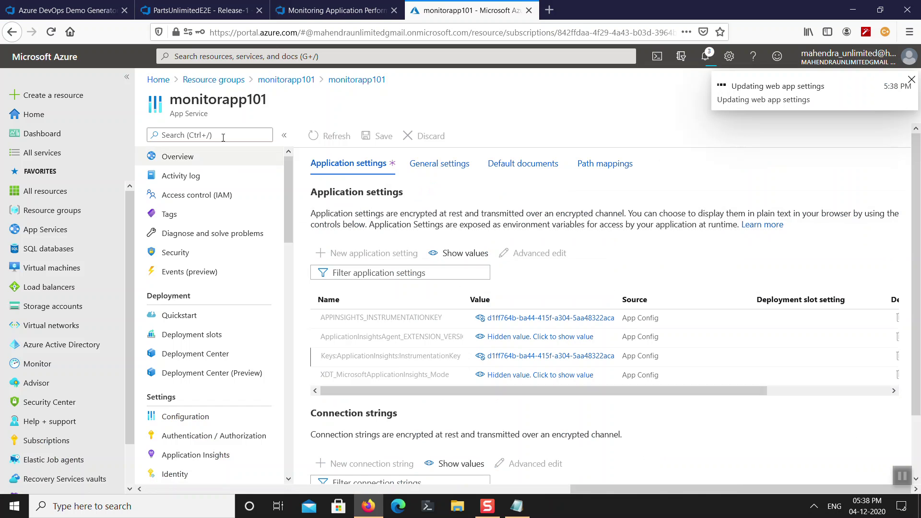
From the monitorapp101 Overview, browse the live site in a new tab.
left_click(206, 153)
left_click(480, 239)
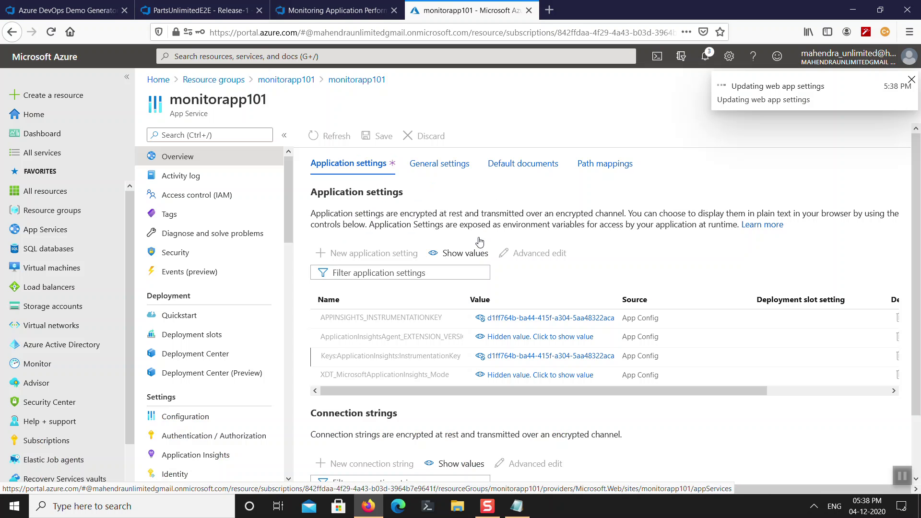
left_click(224, 158)
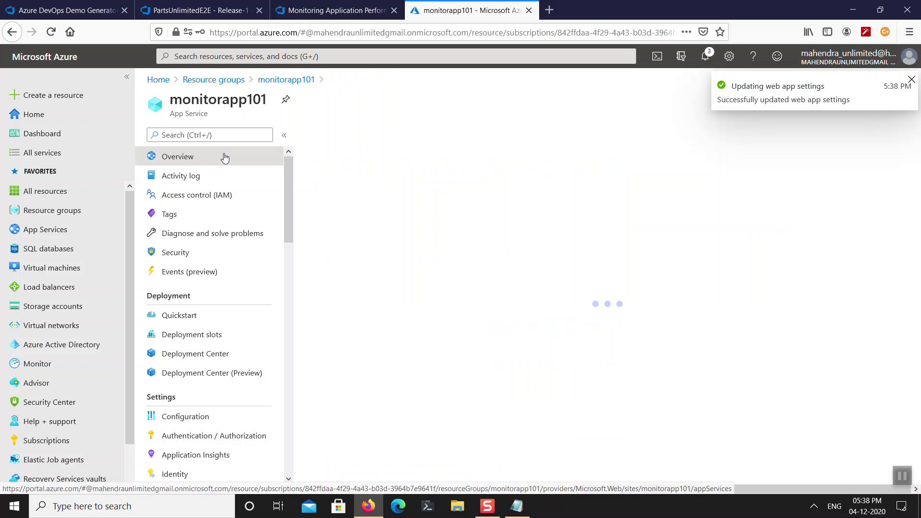
left_click(341, 139)
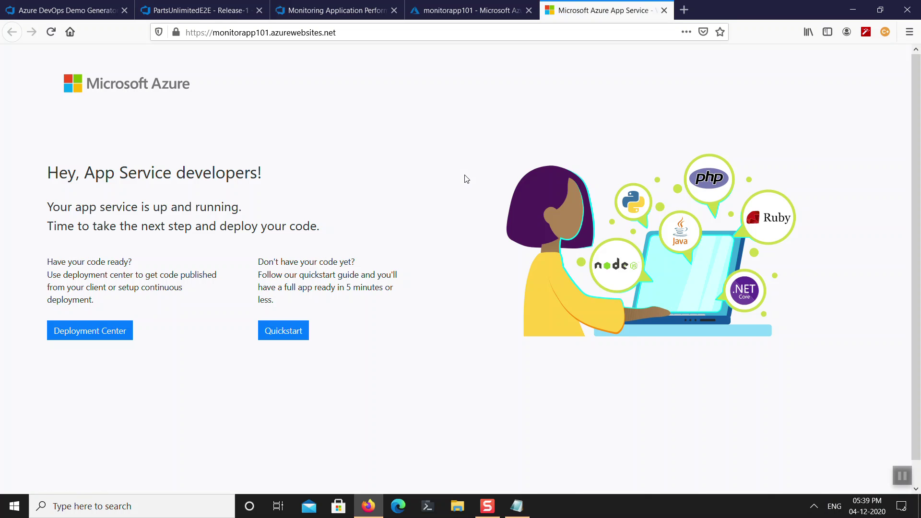
Deploy Release-1 to the Production stage and open its deployment logs.
left_click(221, 9)
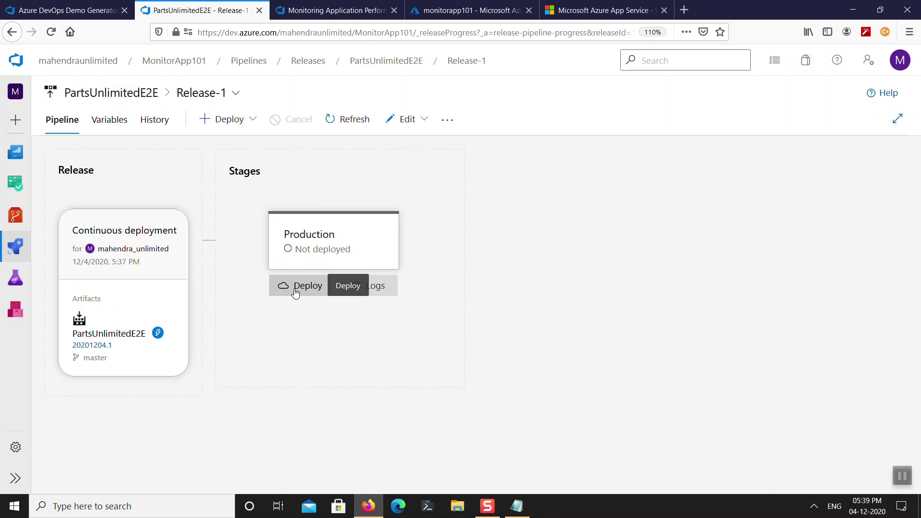
left_click(296, 288)
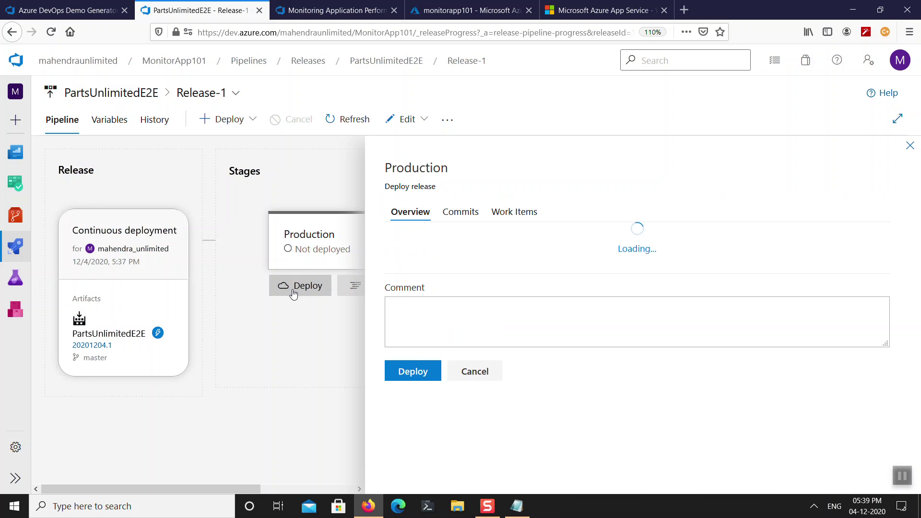
left_click(414, 450)
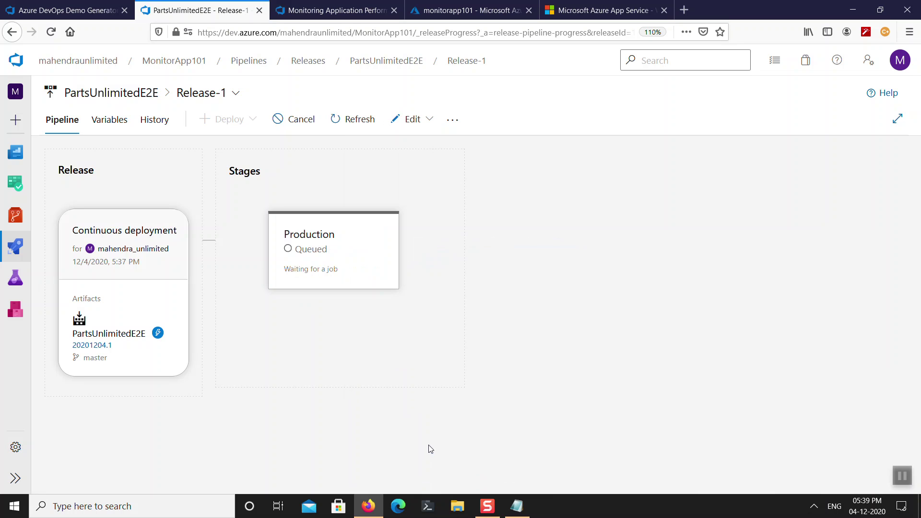
left_click(320, 245)
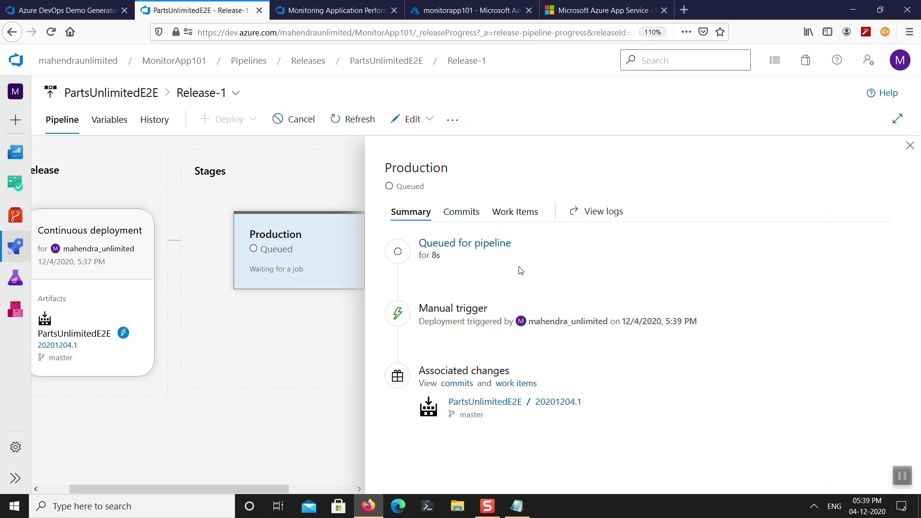
left_click(612, 211)
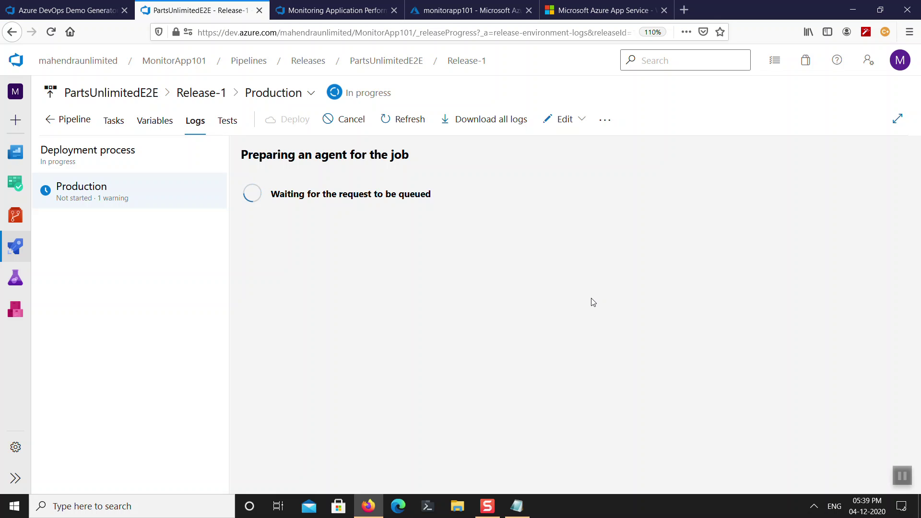
Follow the Production log until the web package deploys successfully with 297 changes.
key("ctrl+4")
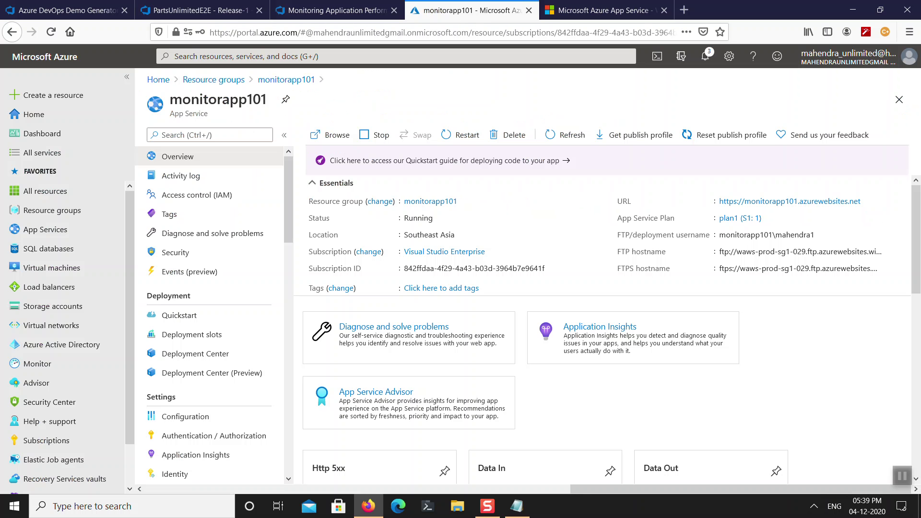
key("ctrl+Tab")
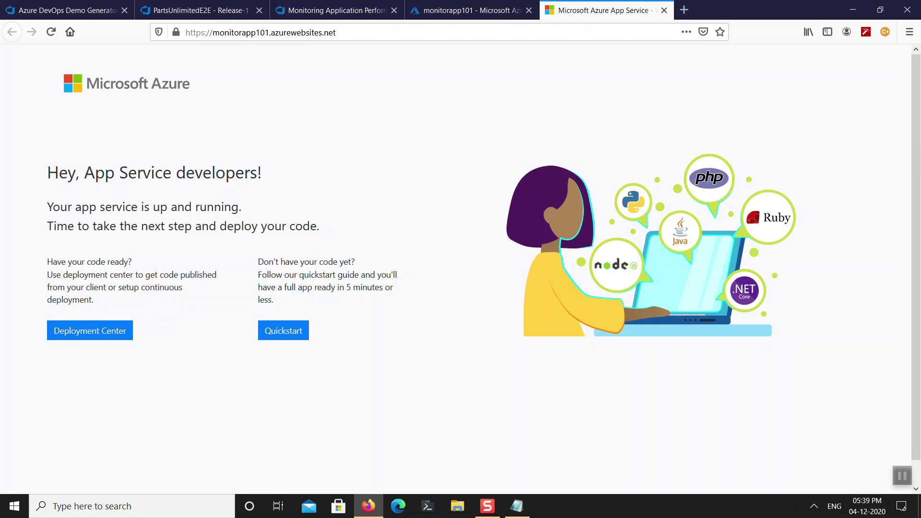
key("ctrl+2")
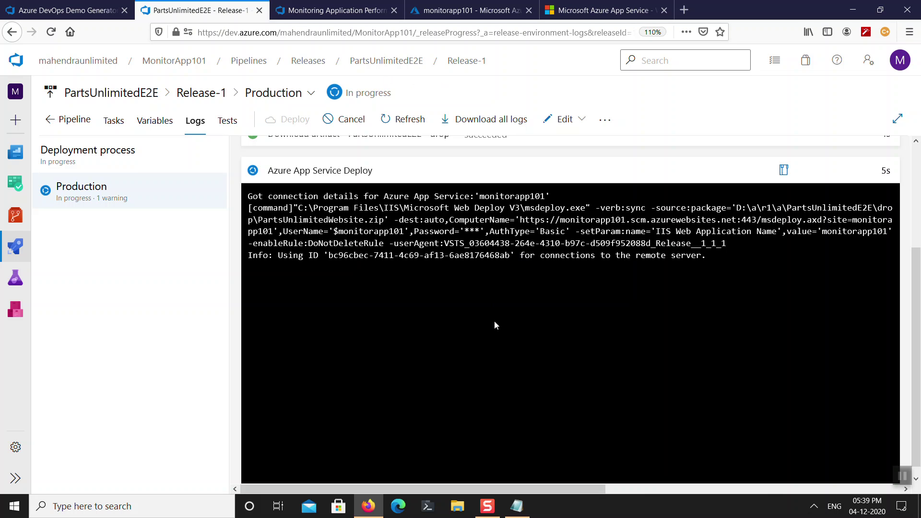
triple_click(438, 255)
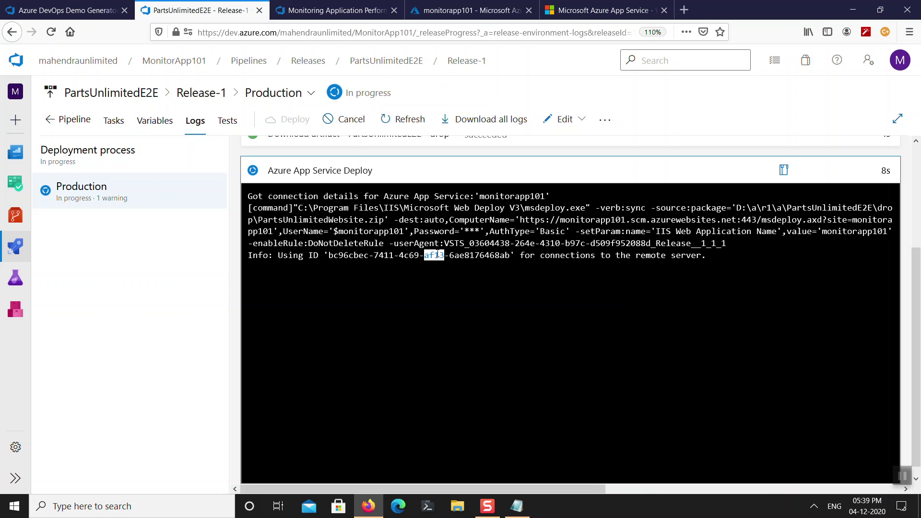
left_click(430, 286)
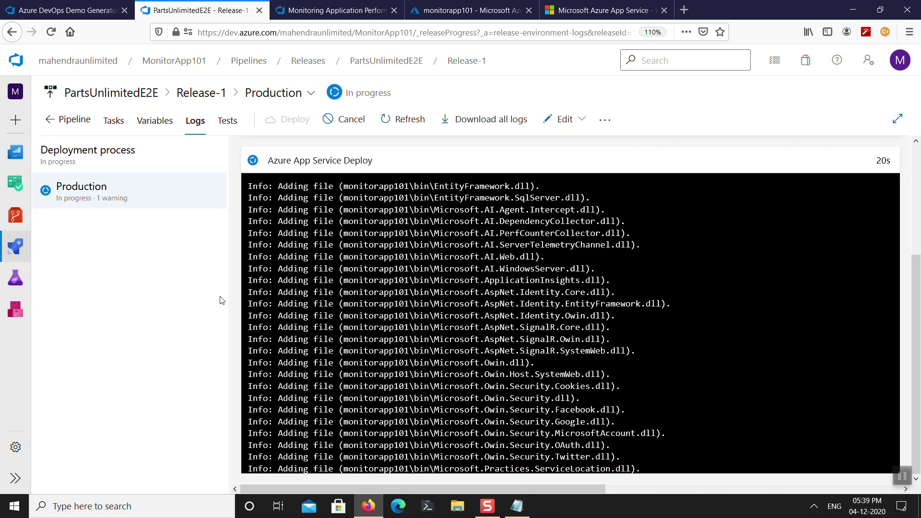
scroll(406, 360, "up", 3)
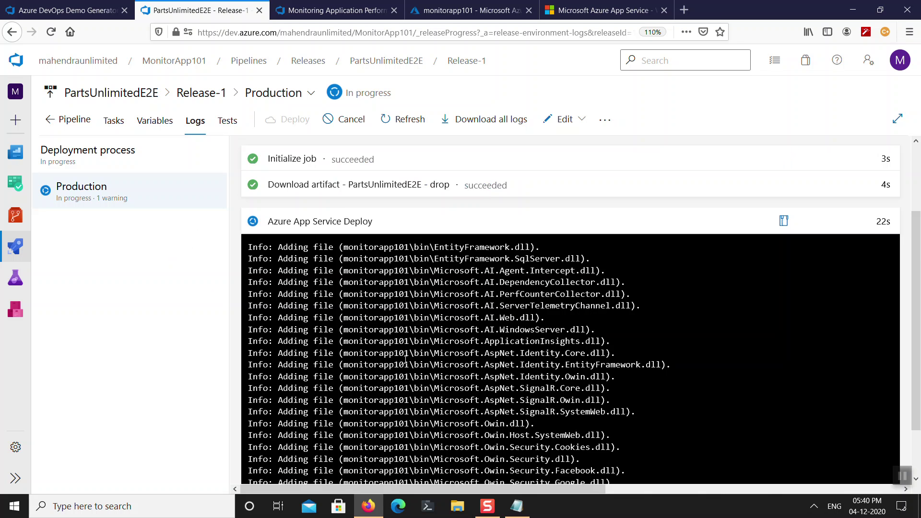
scroll(406, 360, "down", 3)
scroll(405, 360, "up", 3)
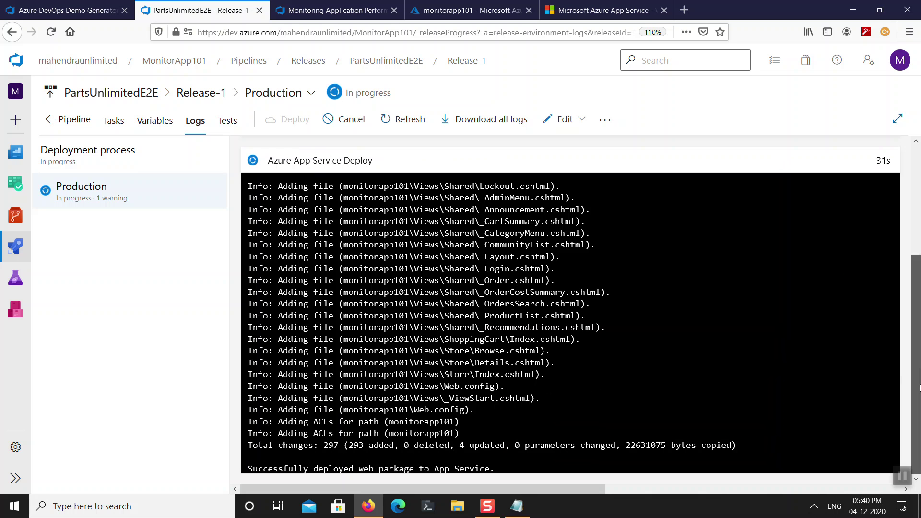
Reload monitorapp101.azurewebsites.net, checking the release status, until the Parts Unlimited storefront loads.
left_click(605, 15)
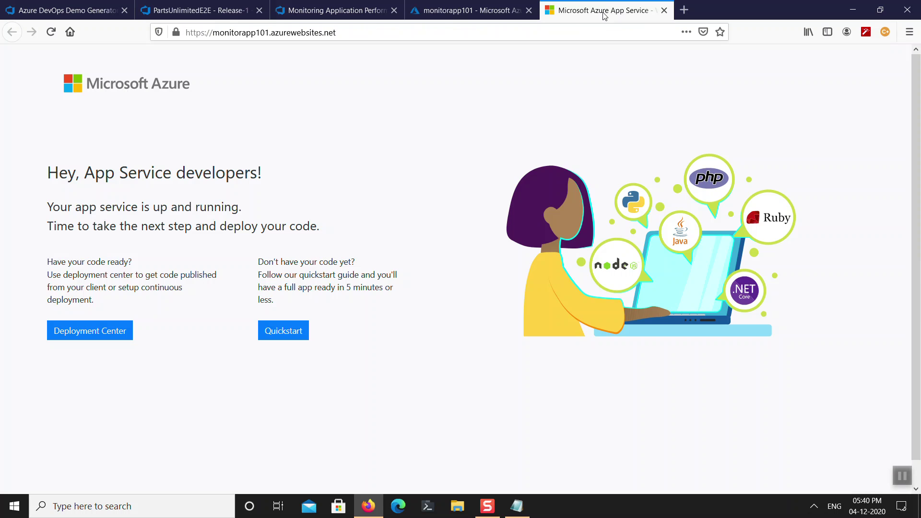
left_click(216, 30)
key("Return")
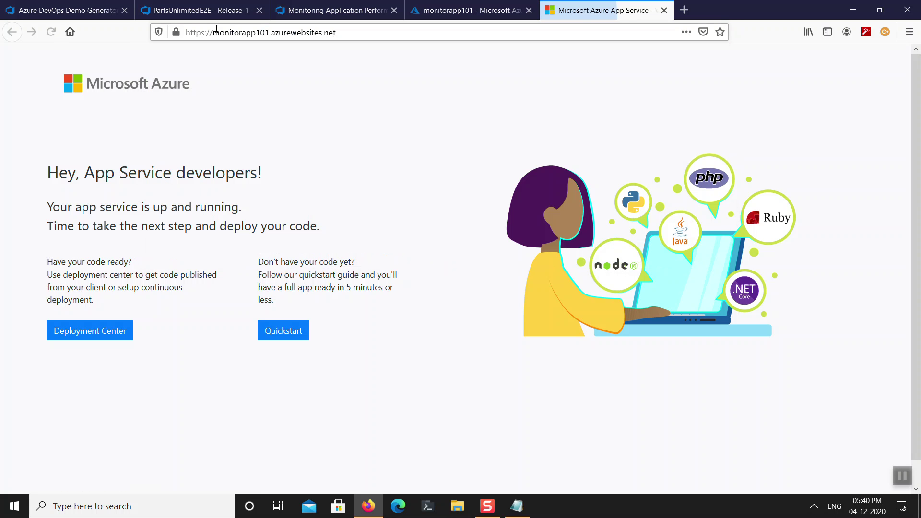
left_click(50, 32)
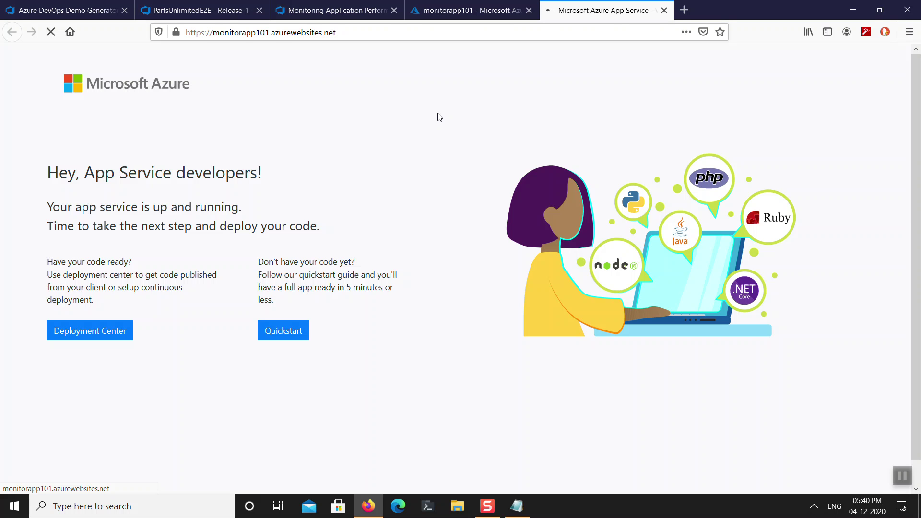
key("ctrl+2")
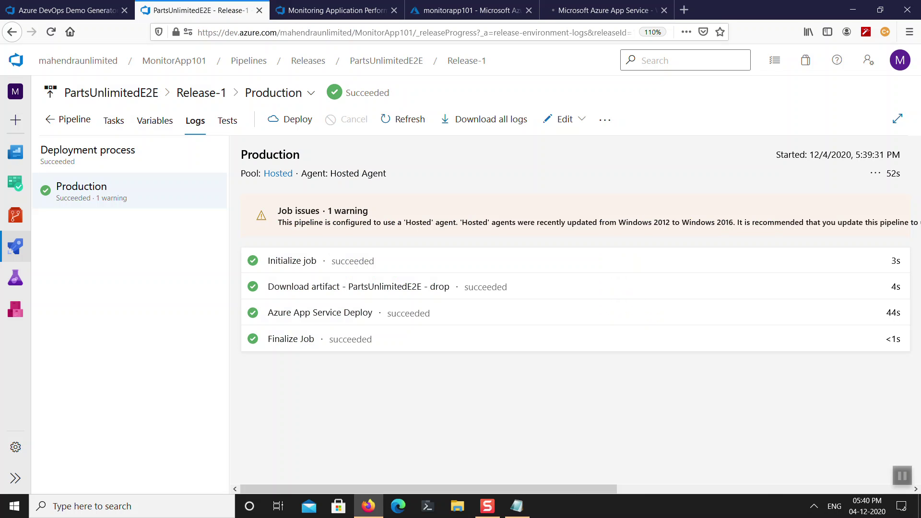
key("ctrl+5")
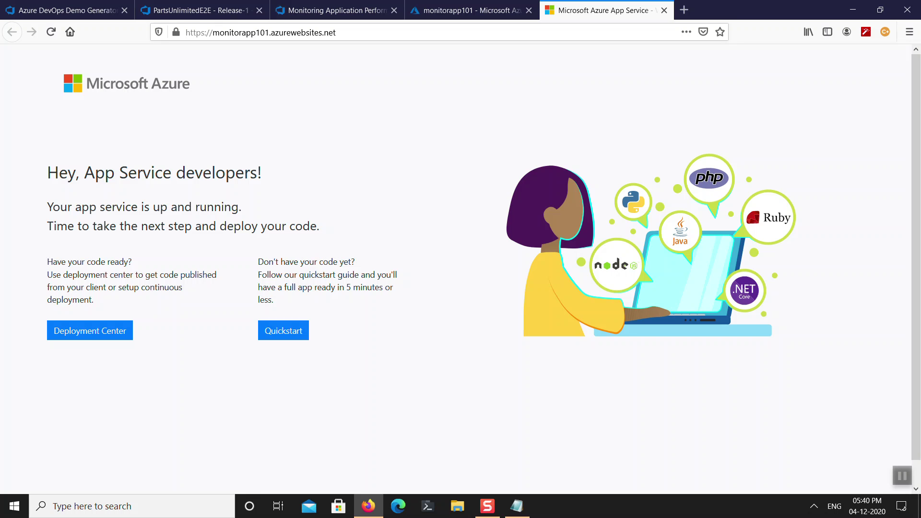
left_click(51, 32)
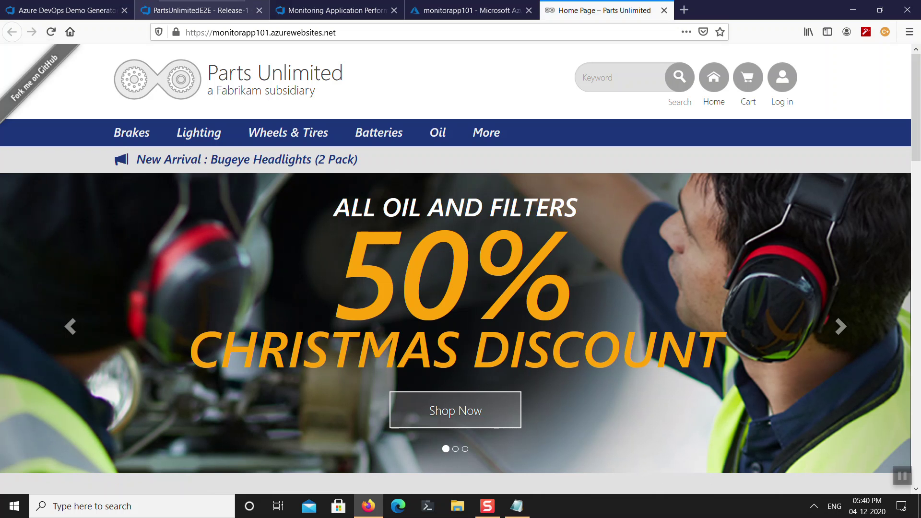
Trigger a 404 by requesting /xyzhehwoerhaiowhr, then go back to the store home page.
left_click(51, 31)
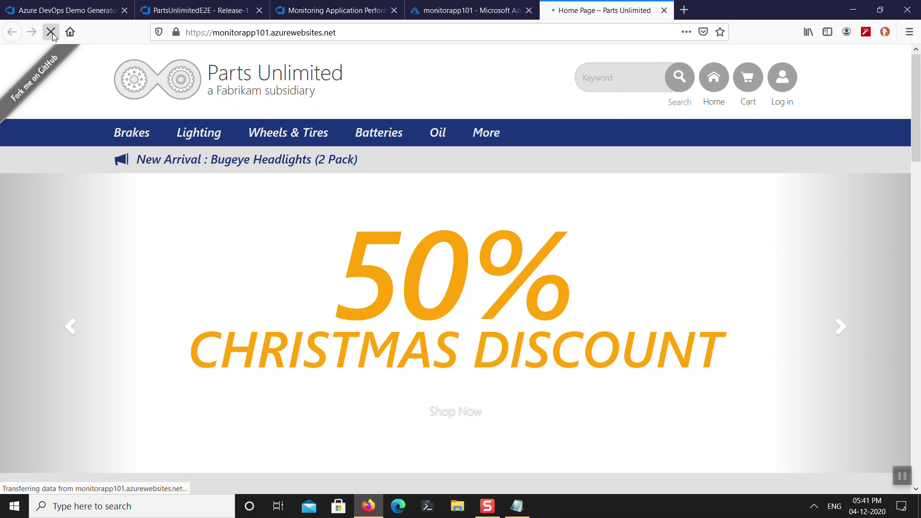
left_click(51, 32)
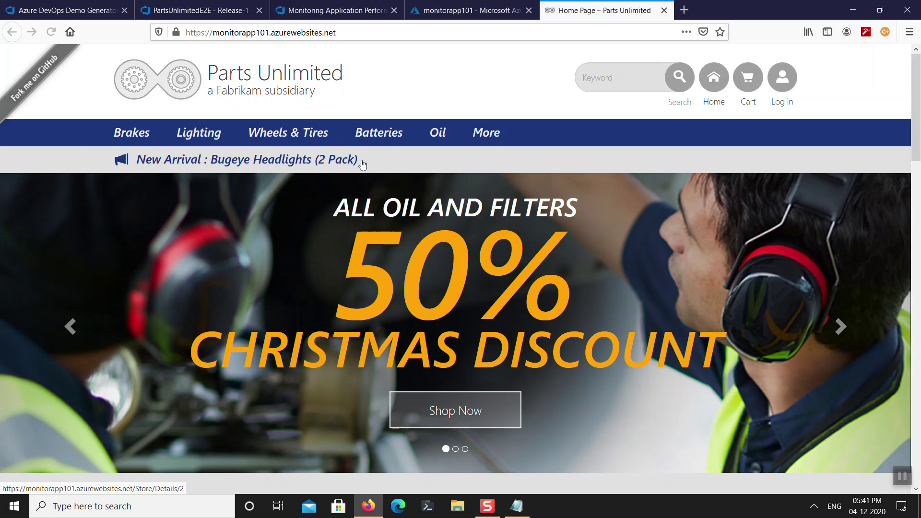
left_click(371, 32)
left_click(370, 32)
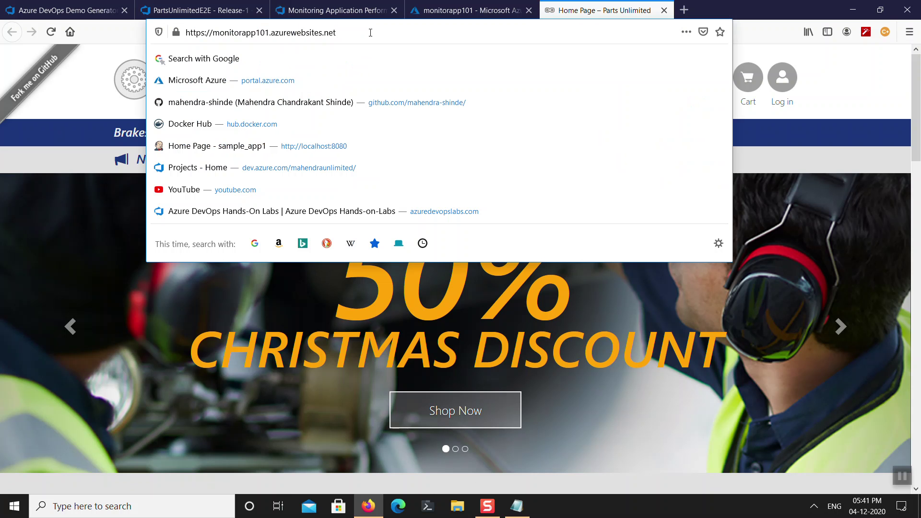
type("/xyzhehwoe")
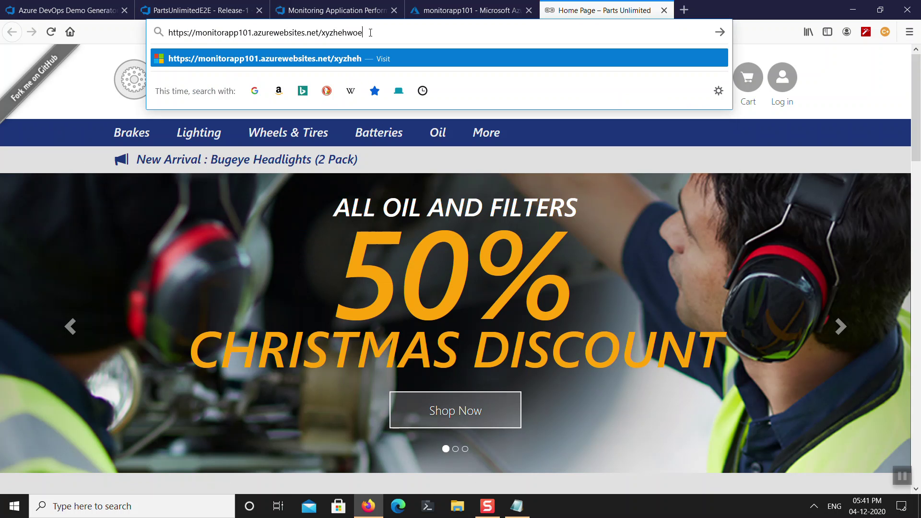
type("rhaiowhr")
key("Return")
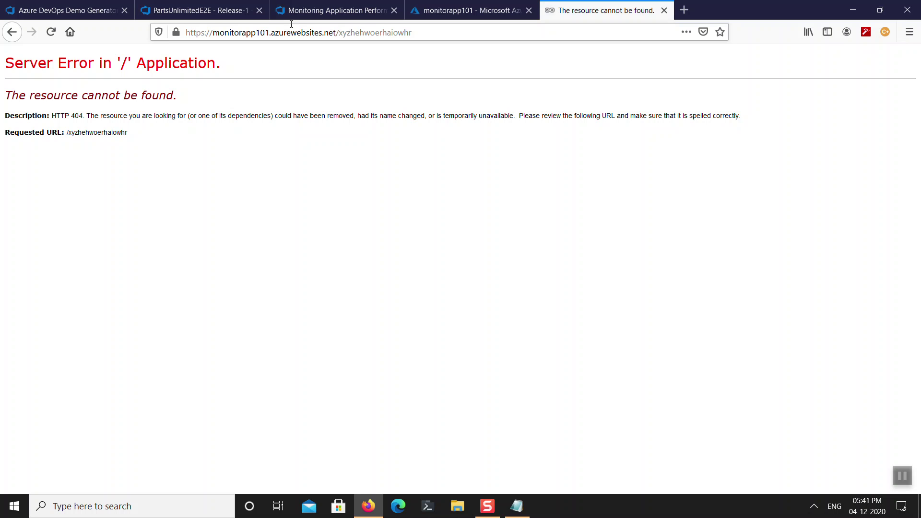
left_click(51, 32)
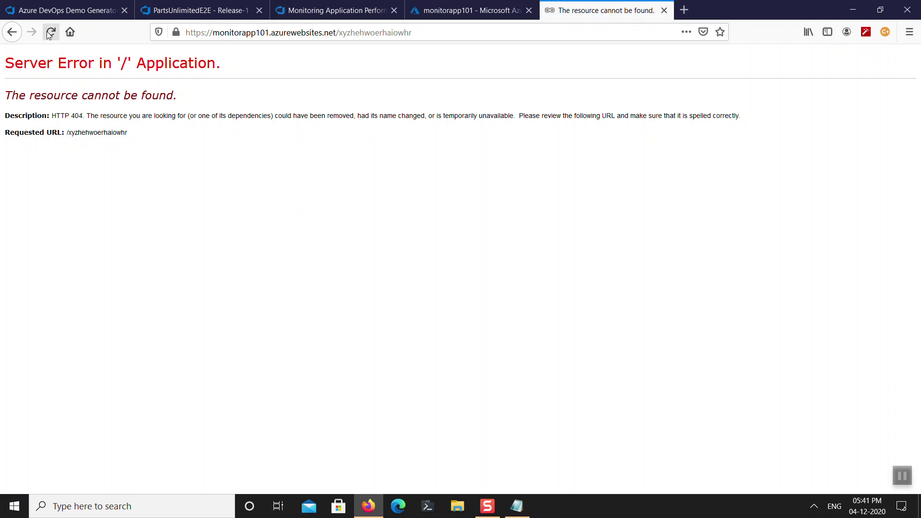
left_click(12, 33)
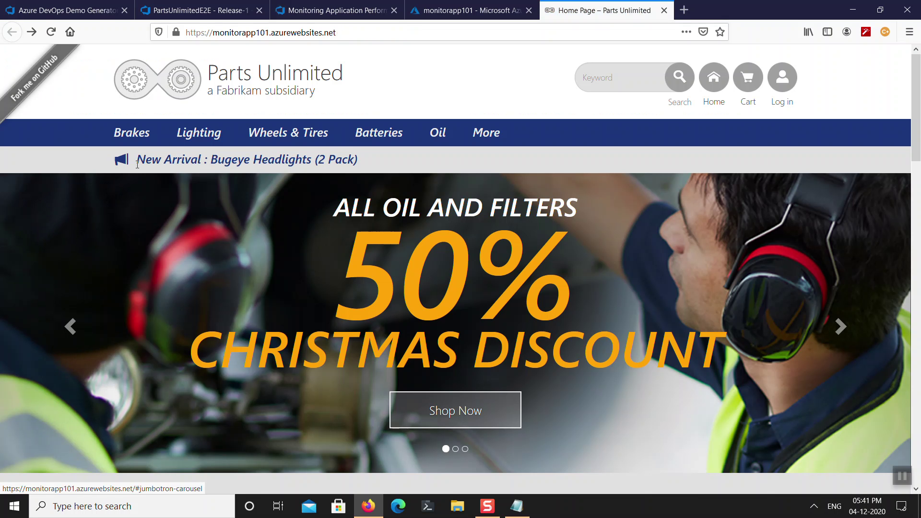
Open Brakes, change CategoryId to 14 to cause a server runtime error, then close the tab.
left_click(134, 138)
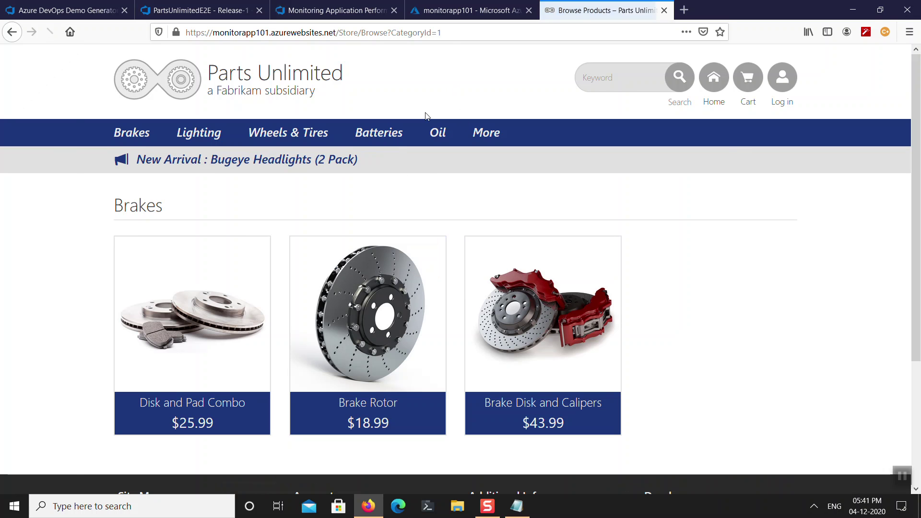
left_click(457, 36)
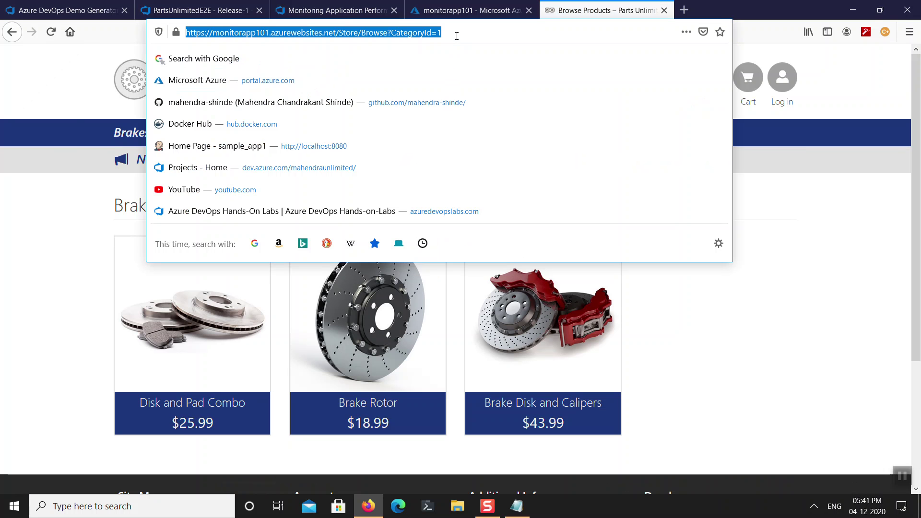
left_click(465, 35)
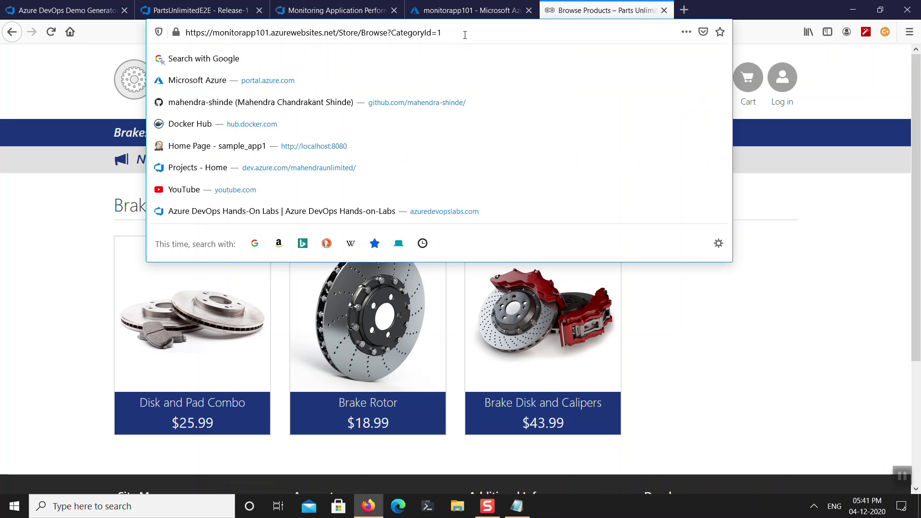
type("4")
key("Return")
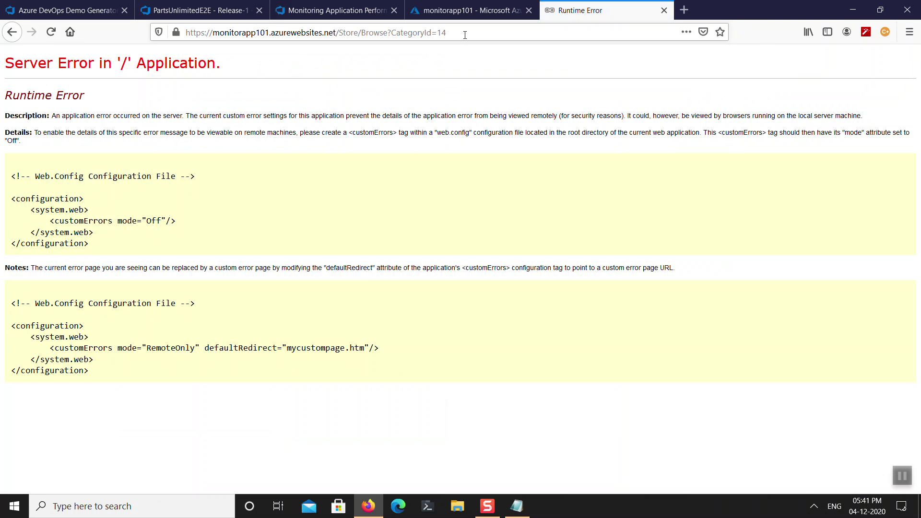
left_click(664, 10)
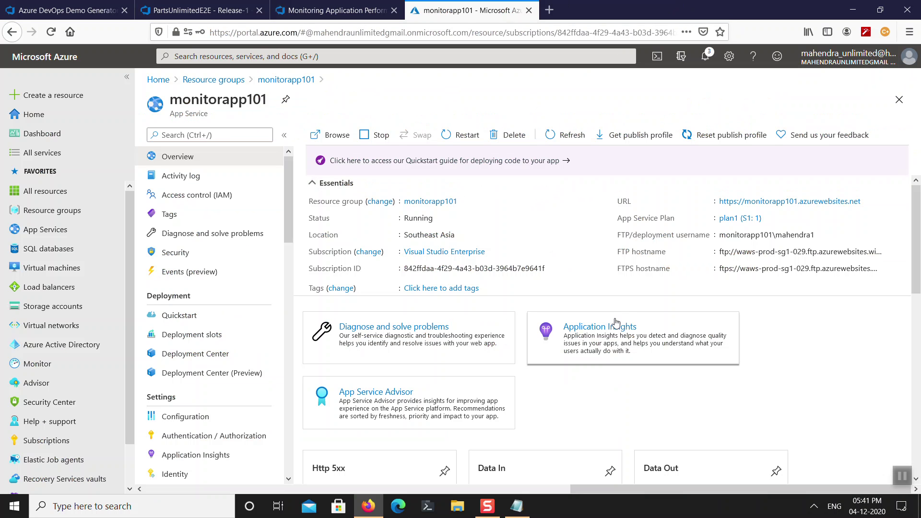
From the app service, retry past the error and open monitorapp101's Application Insights Failures page.
left_click(615, 327)
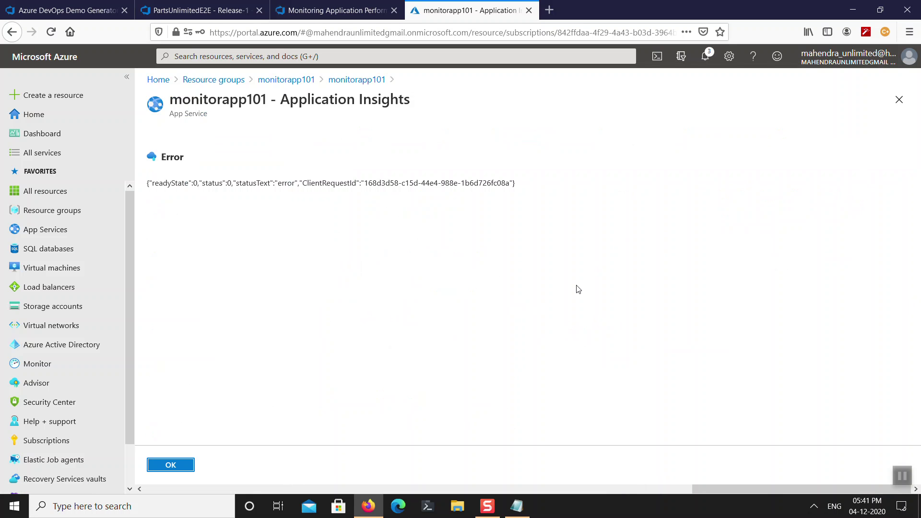
left_click(892, 105)
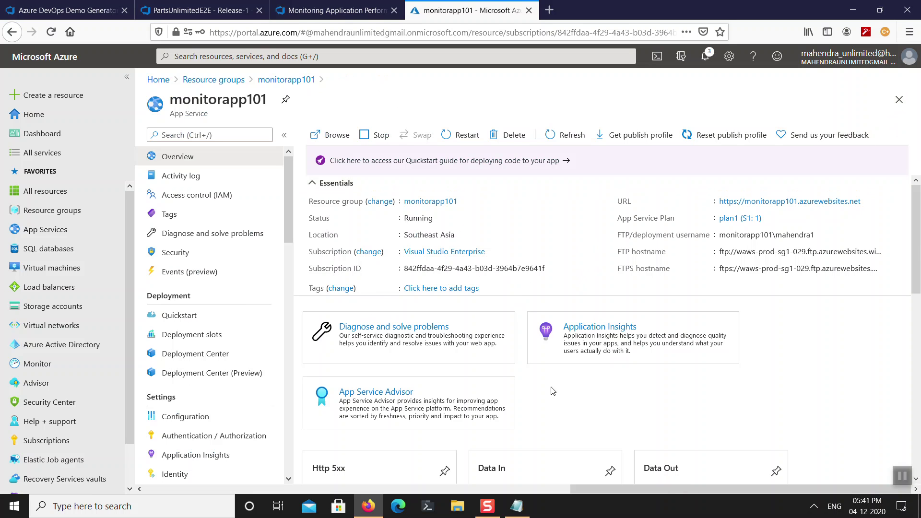
left_click(586, 328)
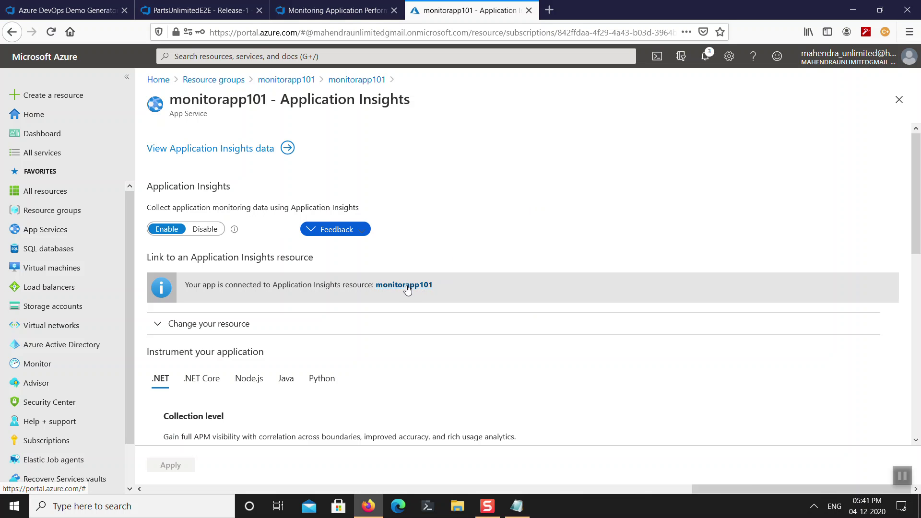
left_click(406, 286)
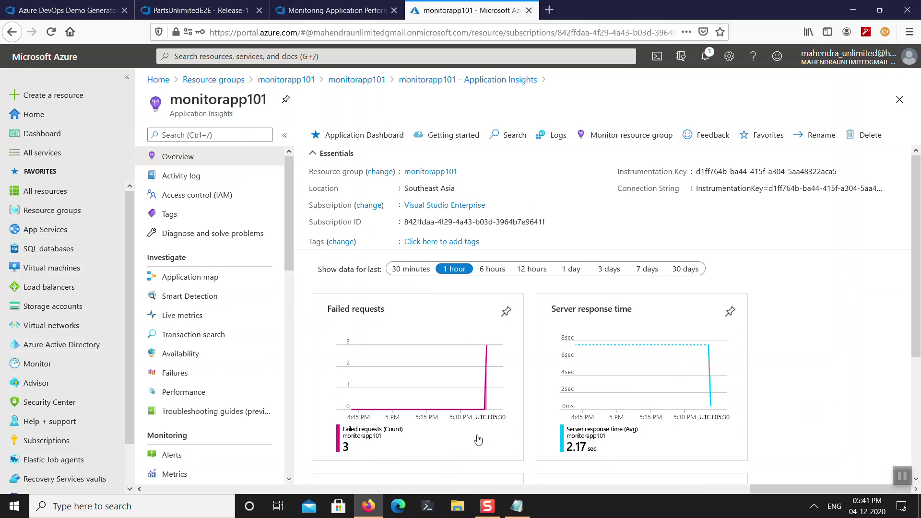
left_click(461, 434)
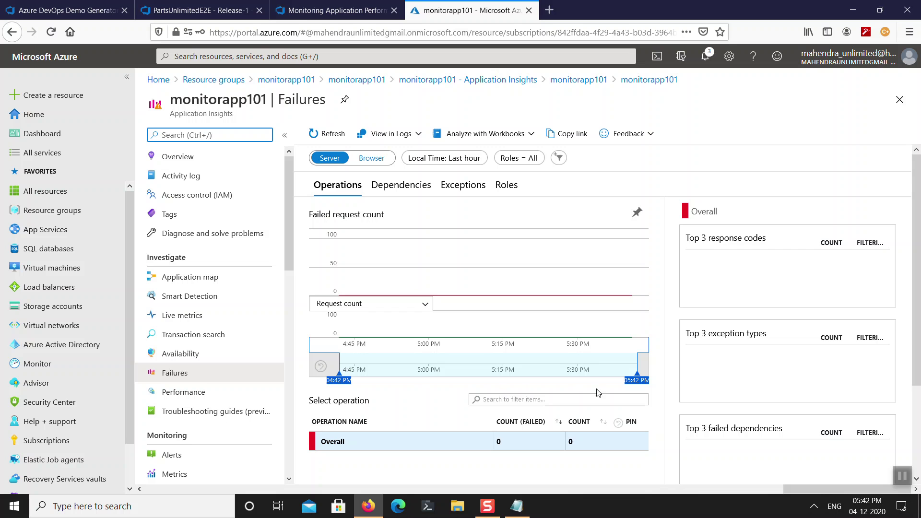
Switch the Failures view to Server data, then open the Application map showing the sqlsvr101 dependency.
left_click(363, 160)
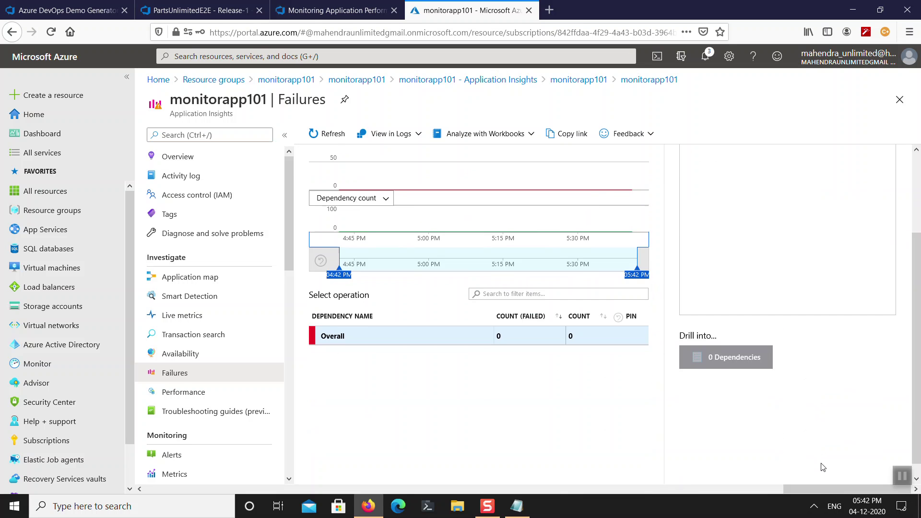
left_click(336, 160)
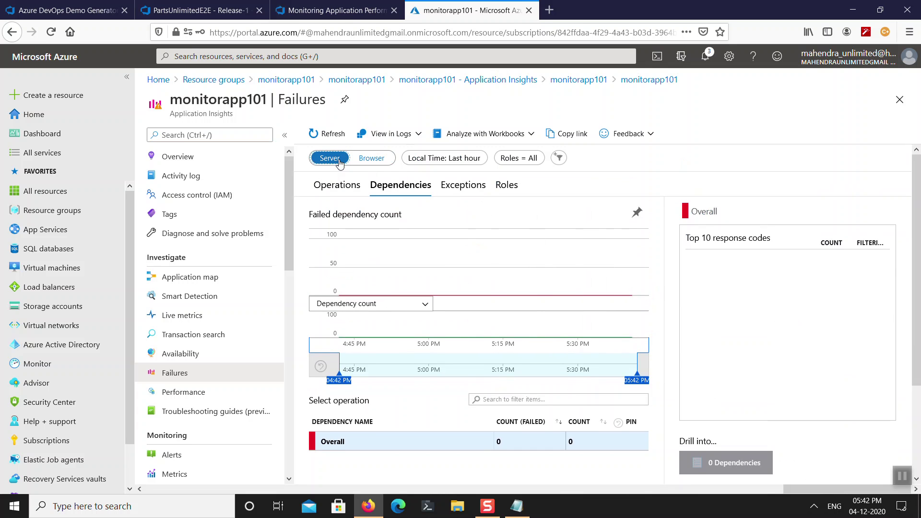
left_click(192, 277)
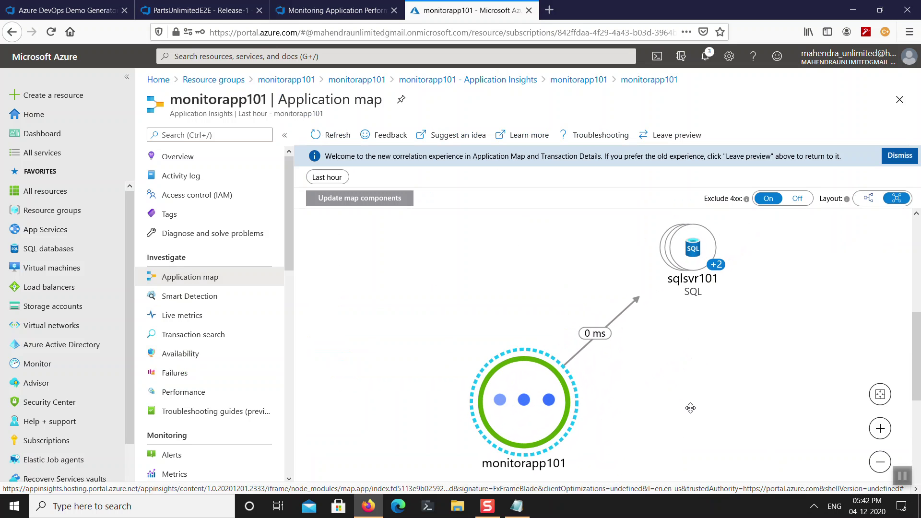
left_click(547, 401)
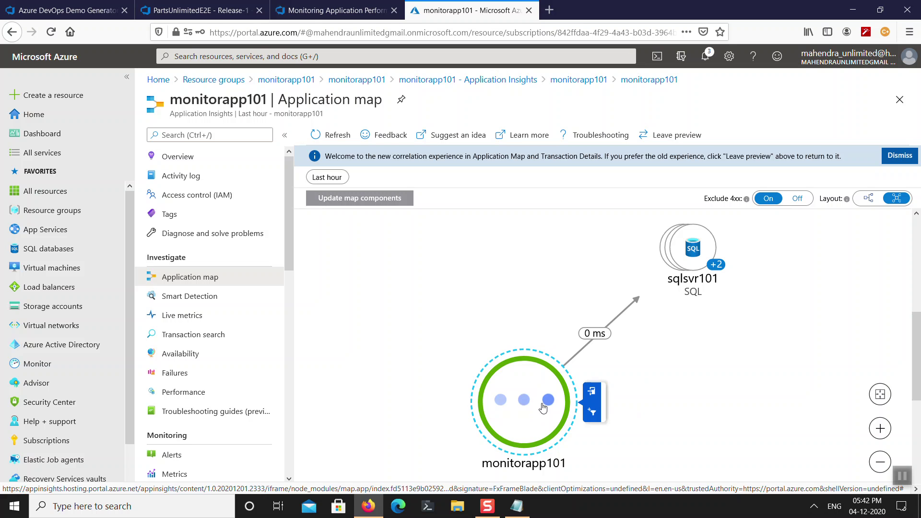
left_click(702, 248)
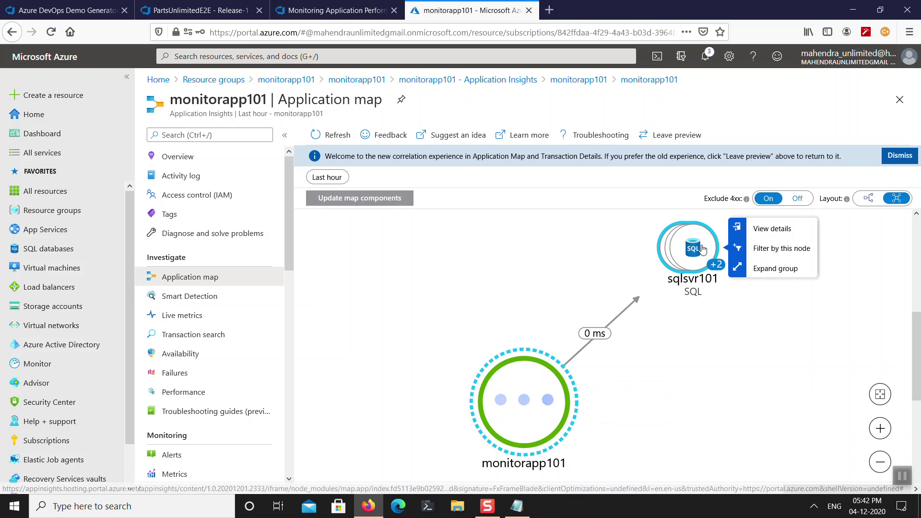
left_click(738, 356)
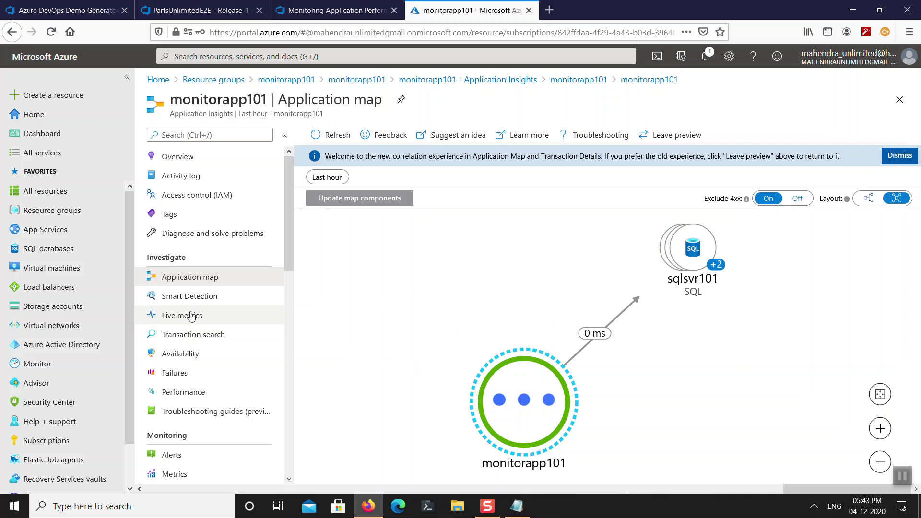
Review Performance, where GET Home/Index averages 5.03 sec over 3 requests, then glance at the lab instructions.
left_click(206, 393)
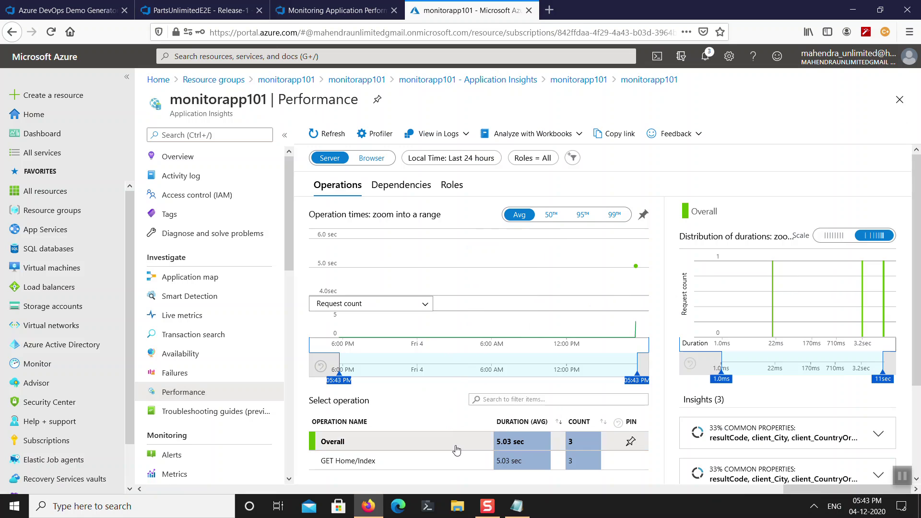
scroll(422, 423, "down", 3)
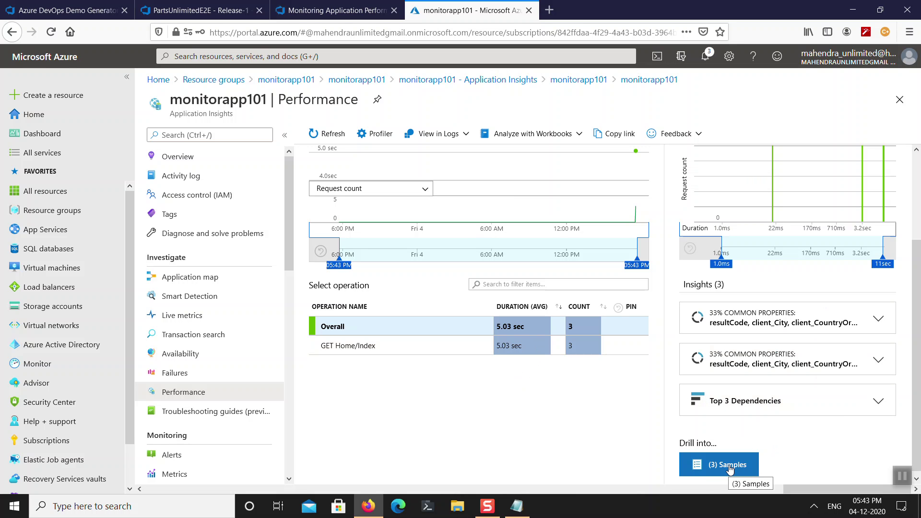
scroll(758, 351, "up", 3)
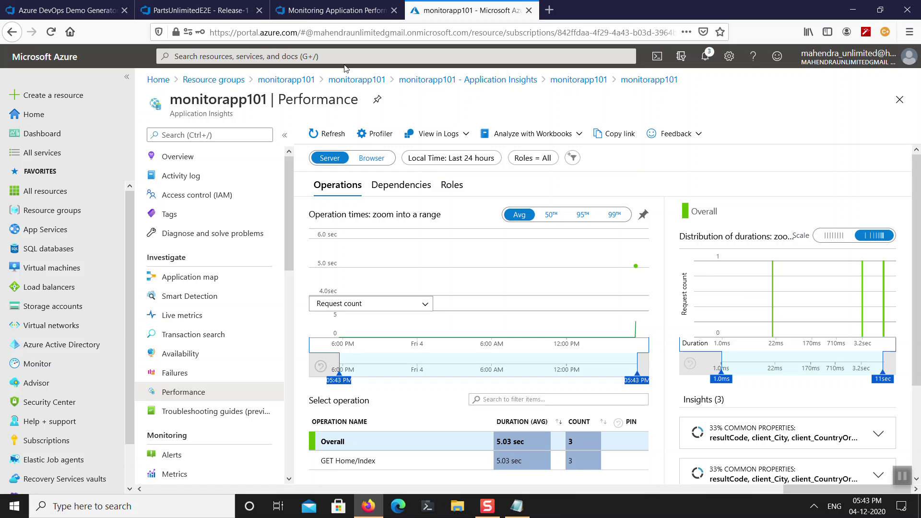
left_click(356, 12)
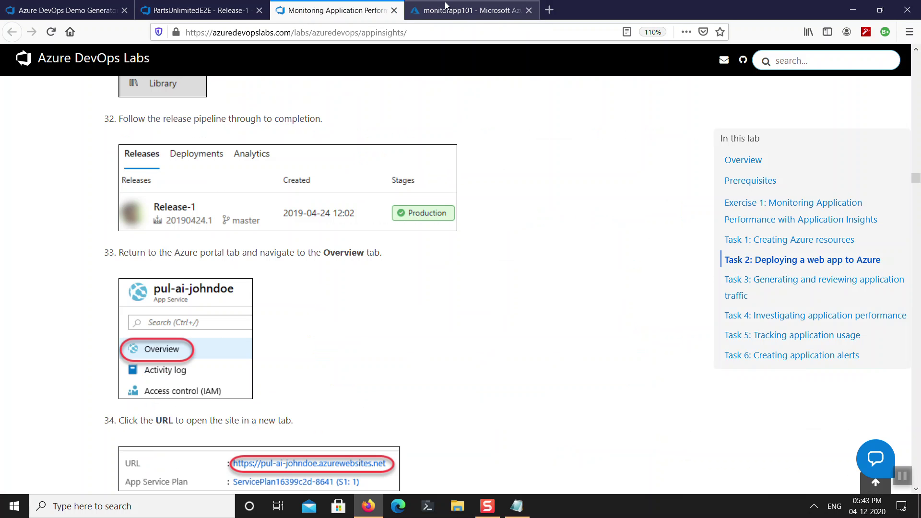
Reopen the Application map and show monitorapp101's node details with its top failing and slowest requests.
left_click(435, 13)
left_click(226, 278)
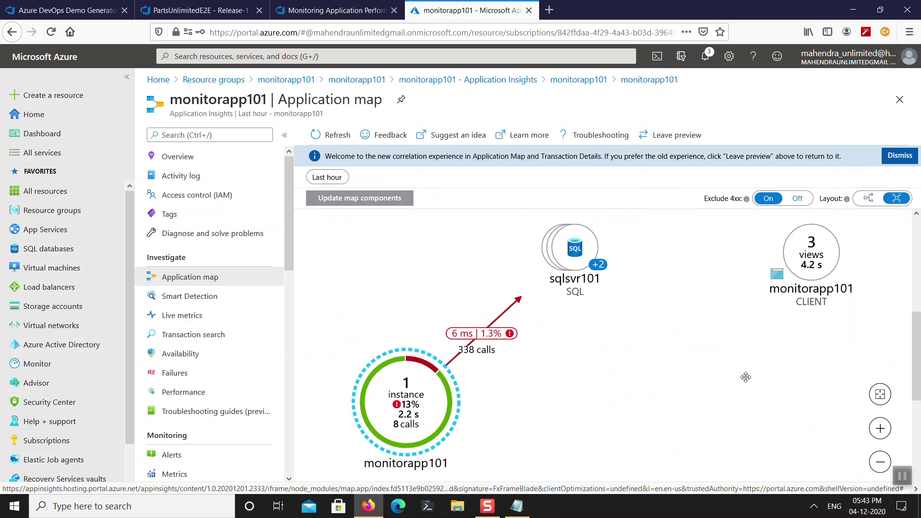
mouse_move(825, 265)
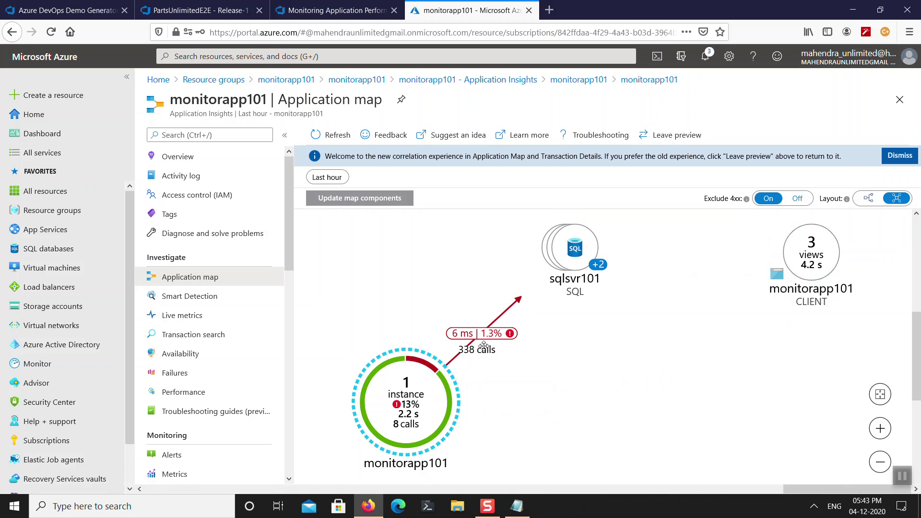
mouse_move(423, 400)
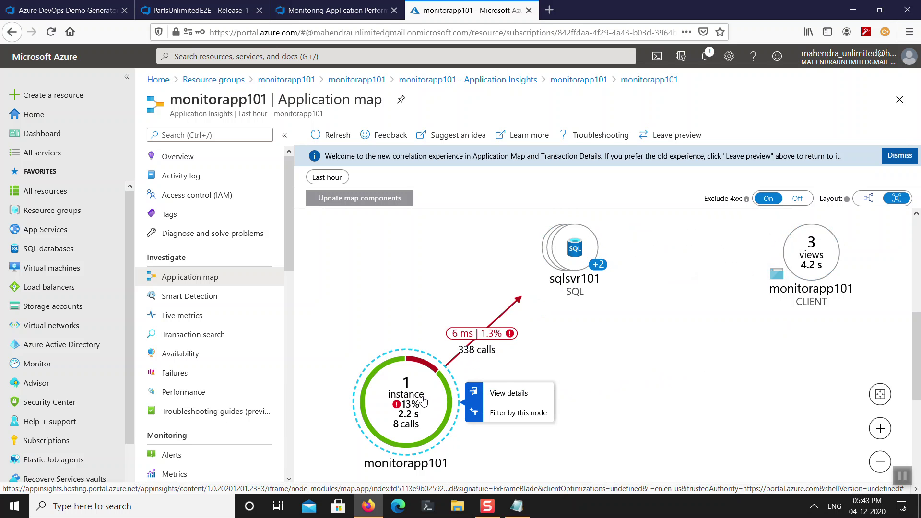
left_click(339, 11)
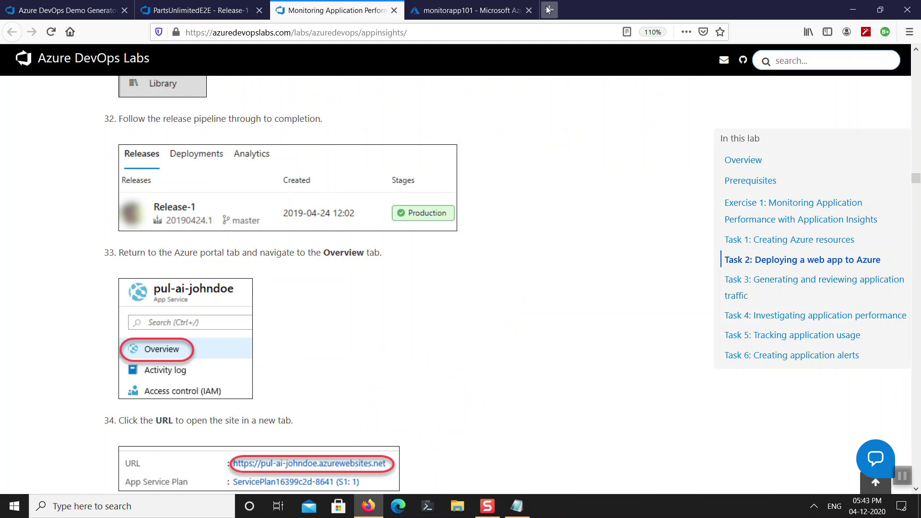
left_click(549, 9)
left_click(424, 16)
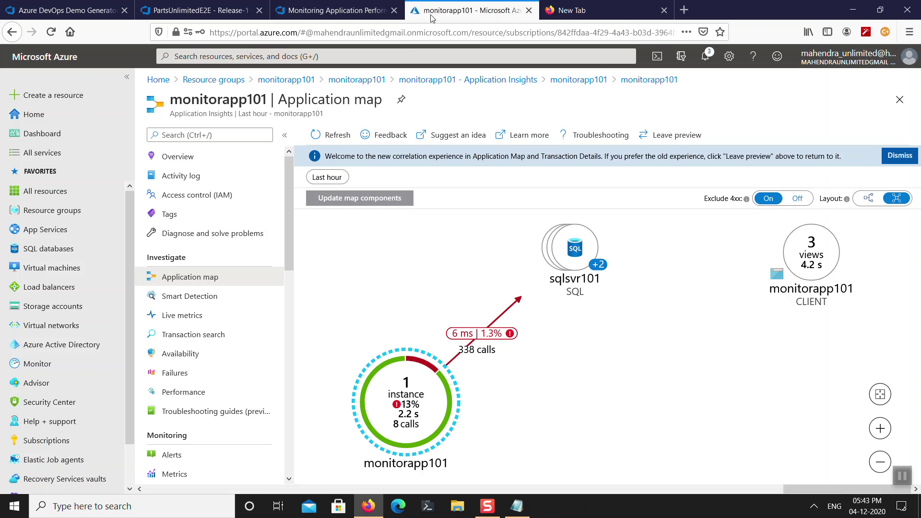
left_click(421, 406)
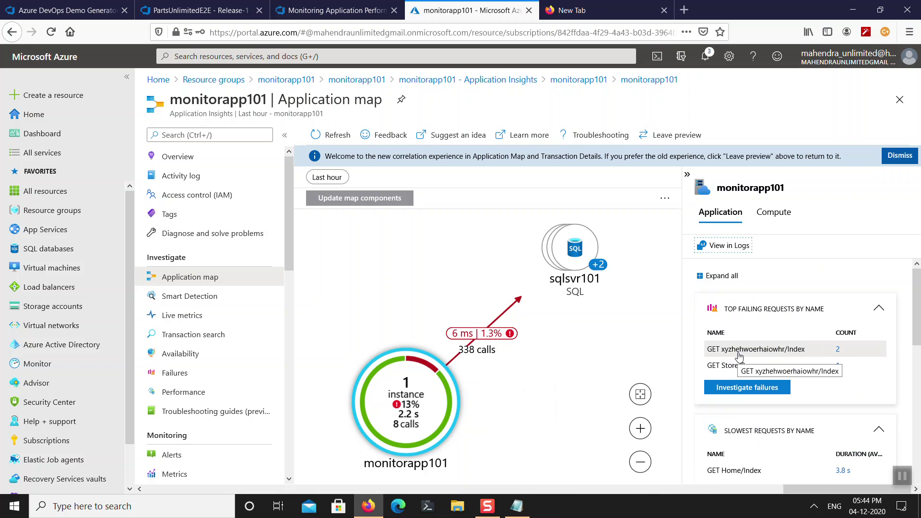
Investigate monitorapp101's failing requests, then return to the overview showing 3 failed requests and 2.17 sec response time.
left_click(751, 397)
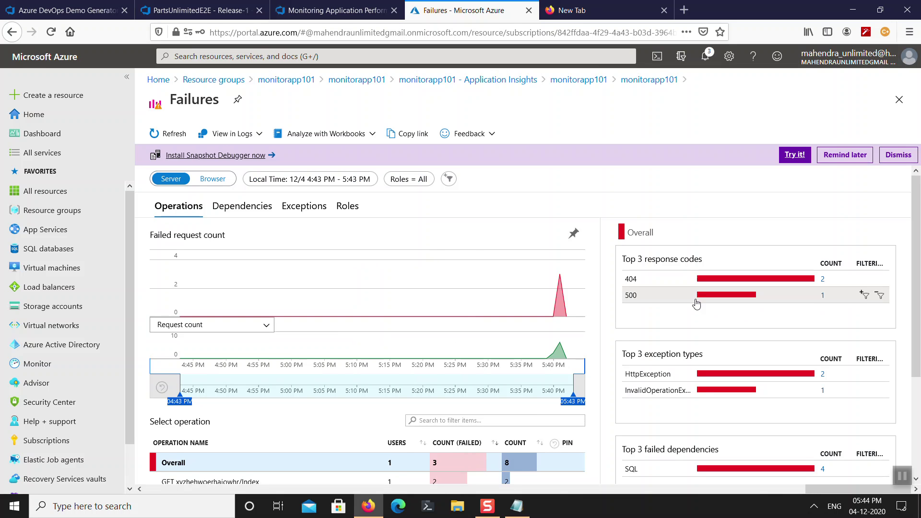
scroll(696, 303, "down", 3)
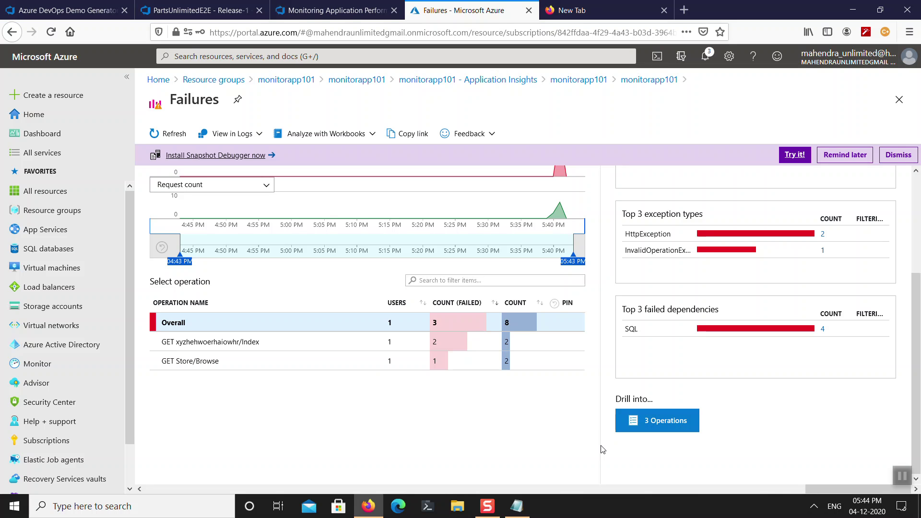
left_click(899, 100)
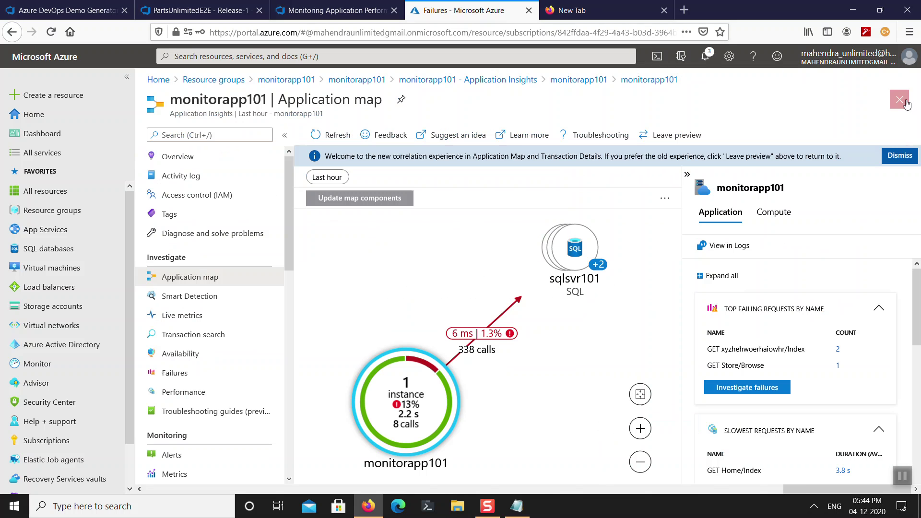
left_click(200, 162)
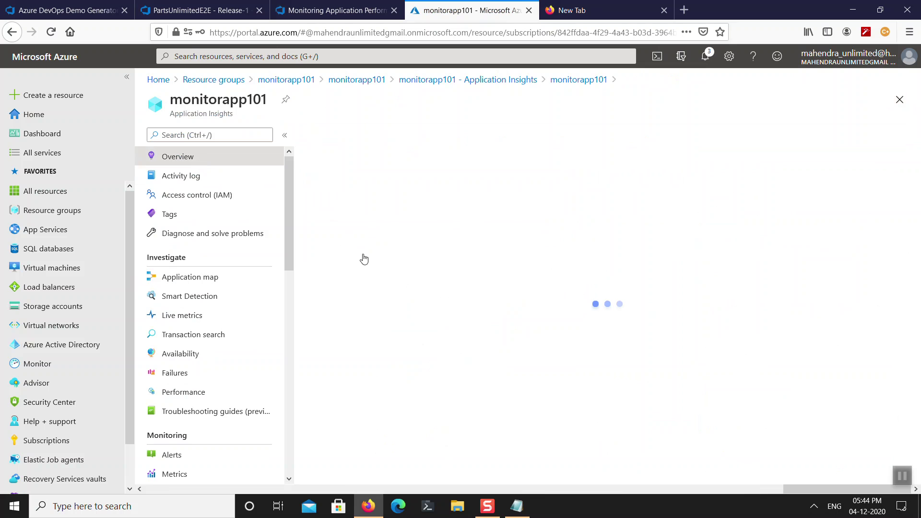
Close the stacked blades and delete the monitorapp101 resource group with its 8 resources.
left_click(900, 100)
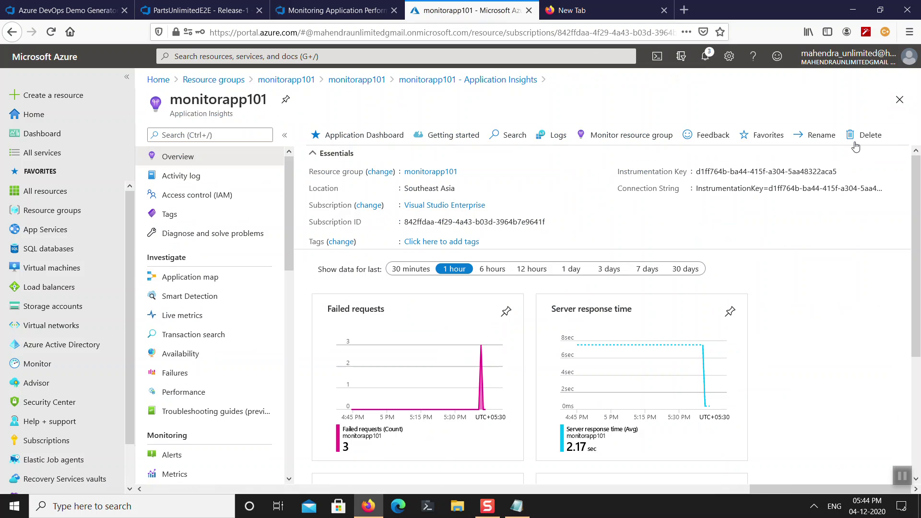
left_click(899, 100)
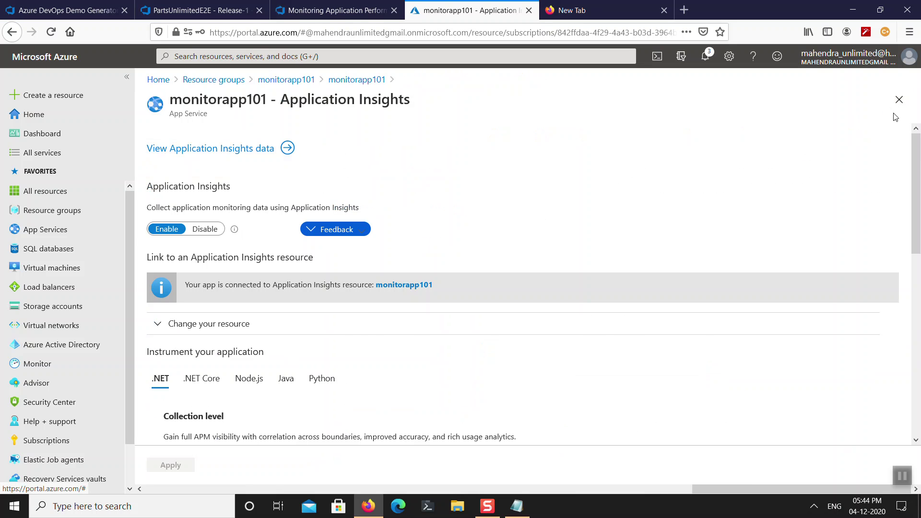
left_click(899, 100)
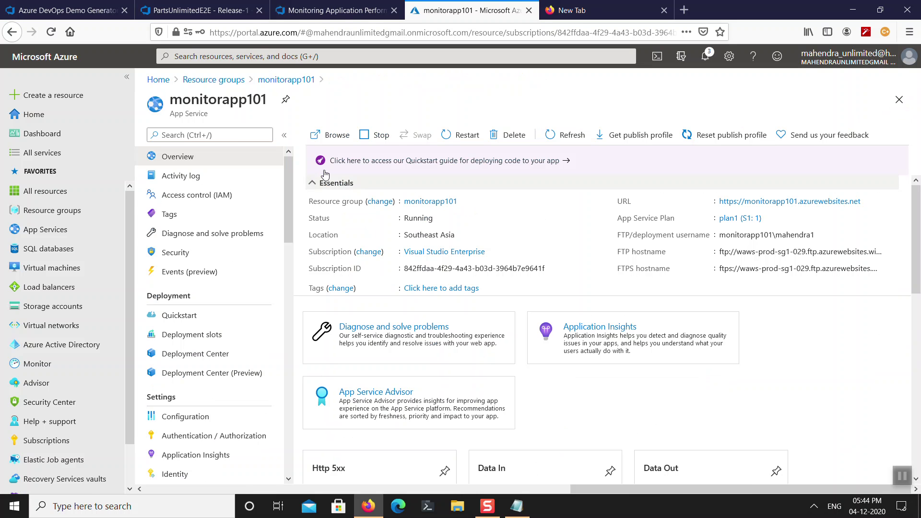
left_click(437, 200)
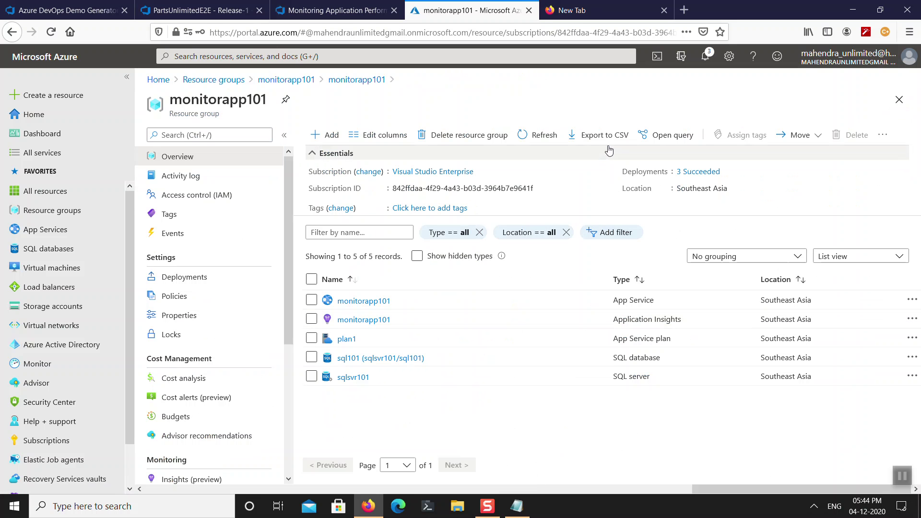
left_click(437, 137)
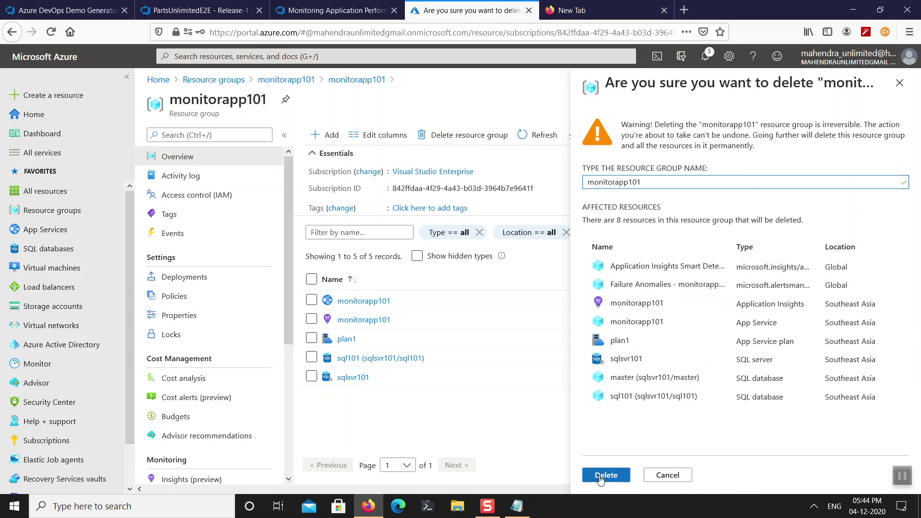
left_click(600, 478)
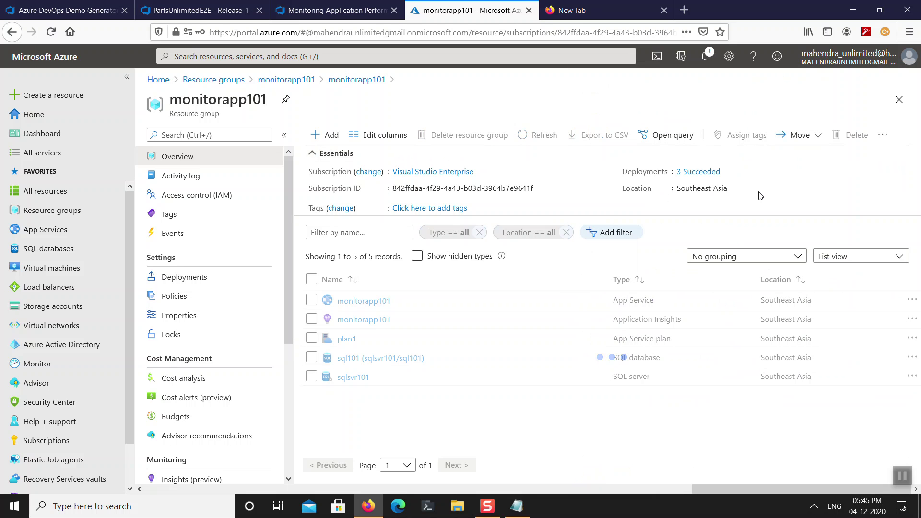